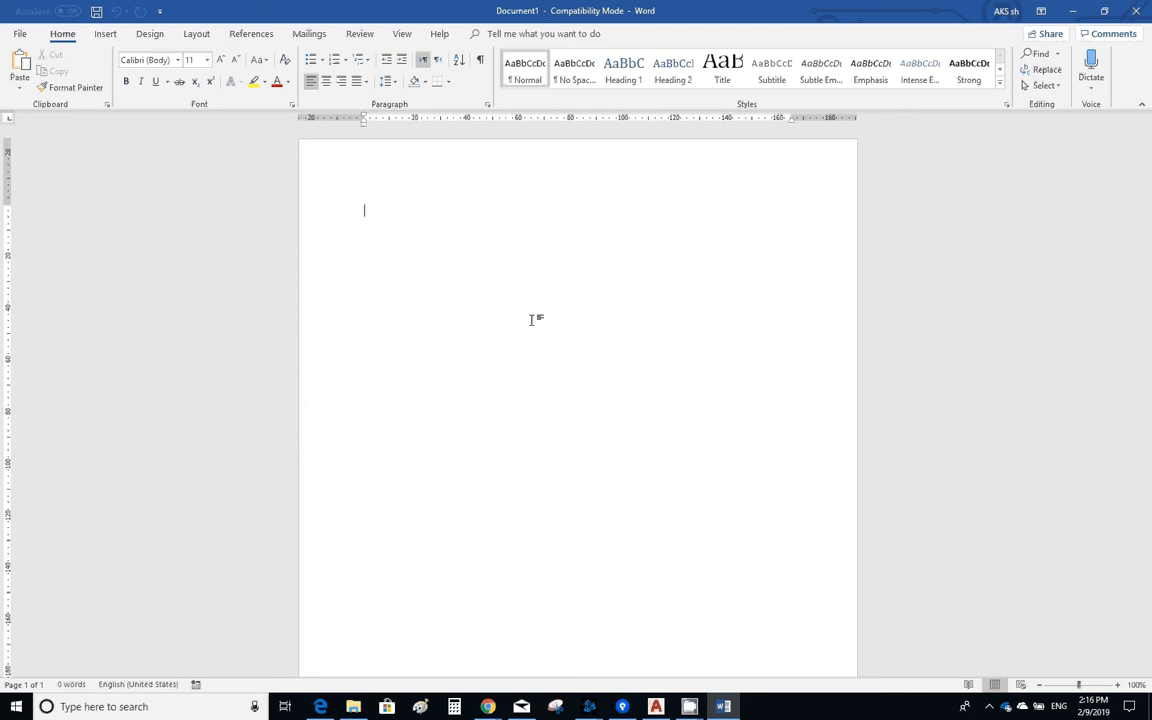
# - Enter the title line "Header or title 1" and below it the paragraph "Some text that will display, and some paragraphs"
pyautogui.write('Header ')
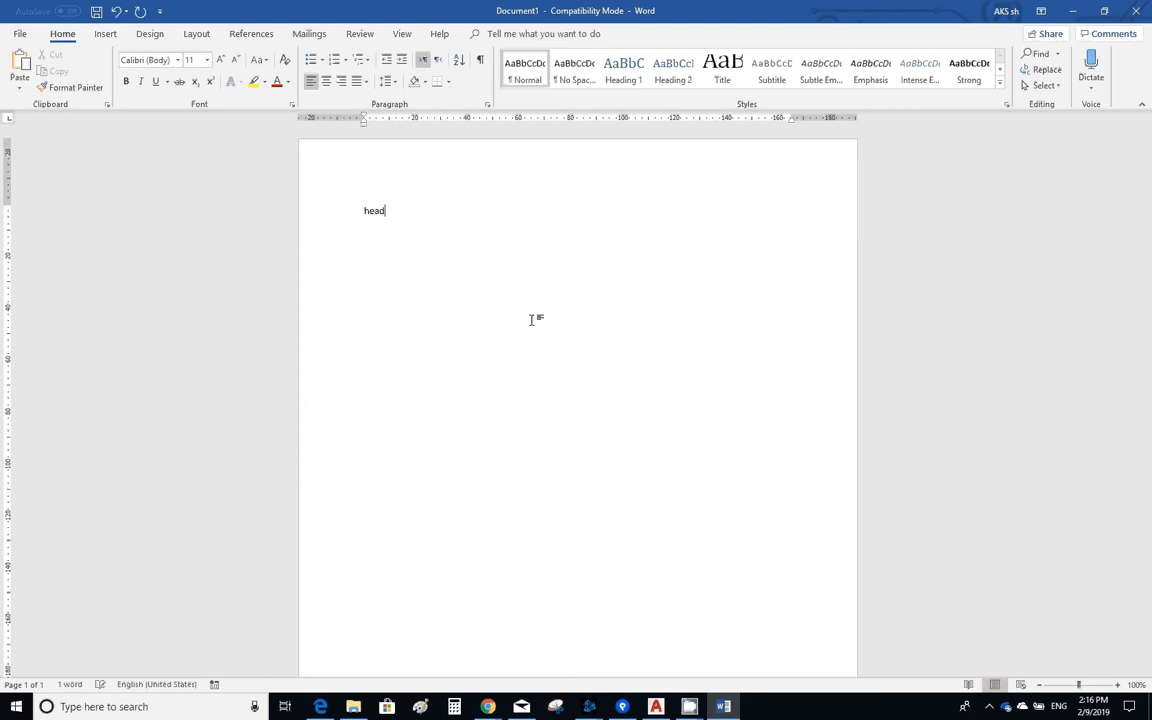
pyautogui.write('or title 1')
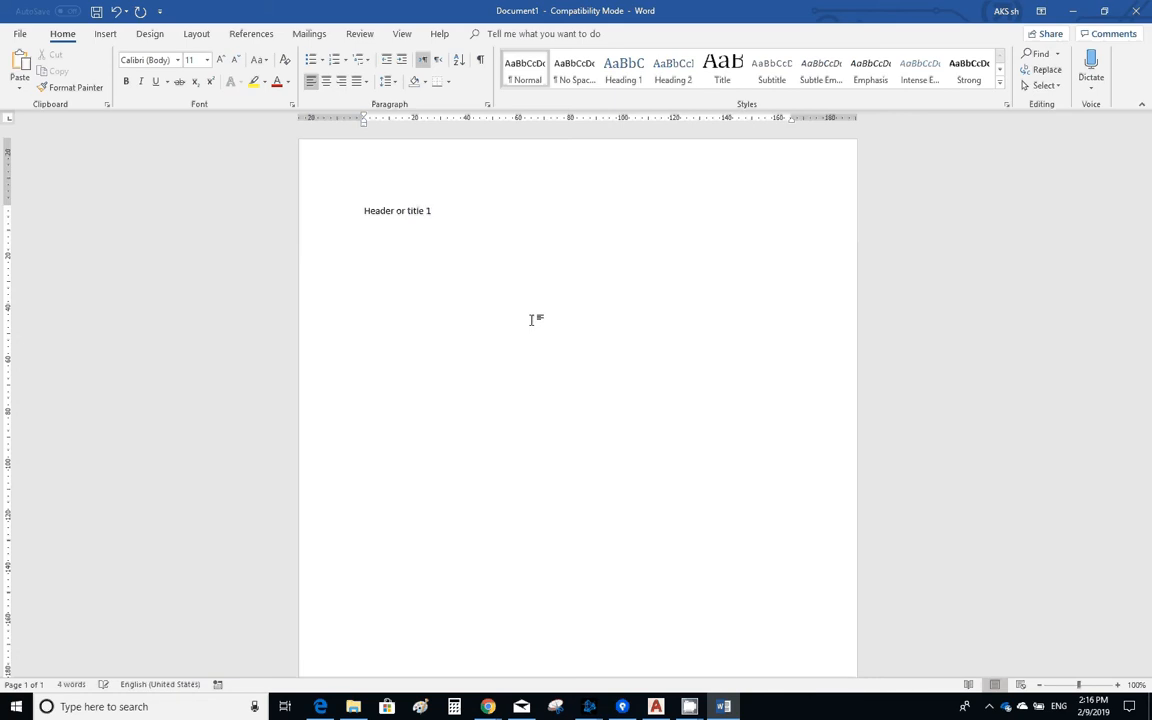
pyautogui.press('Return')
pyautogui.write('Some text that will display, ')
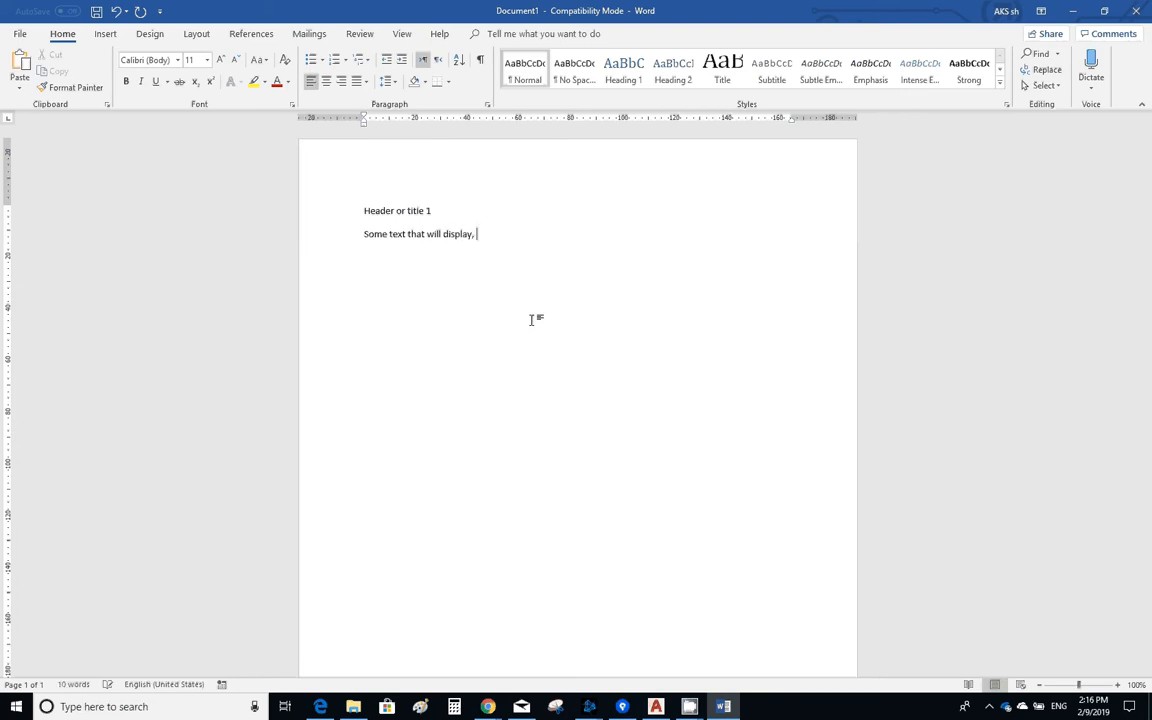
pyautogui.write('and some paragraphs')
# - After a blank line, add the title line "Title 2" followed by the paragraph "Another text that fits this title"
pyautogui.press('Return')
pyautogui.press('Return')
pyautogui.write('title 2')
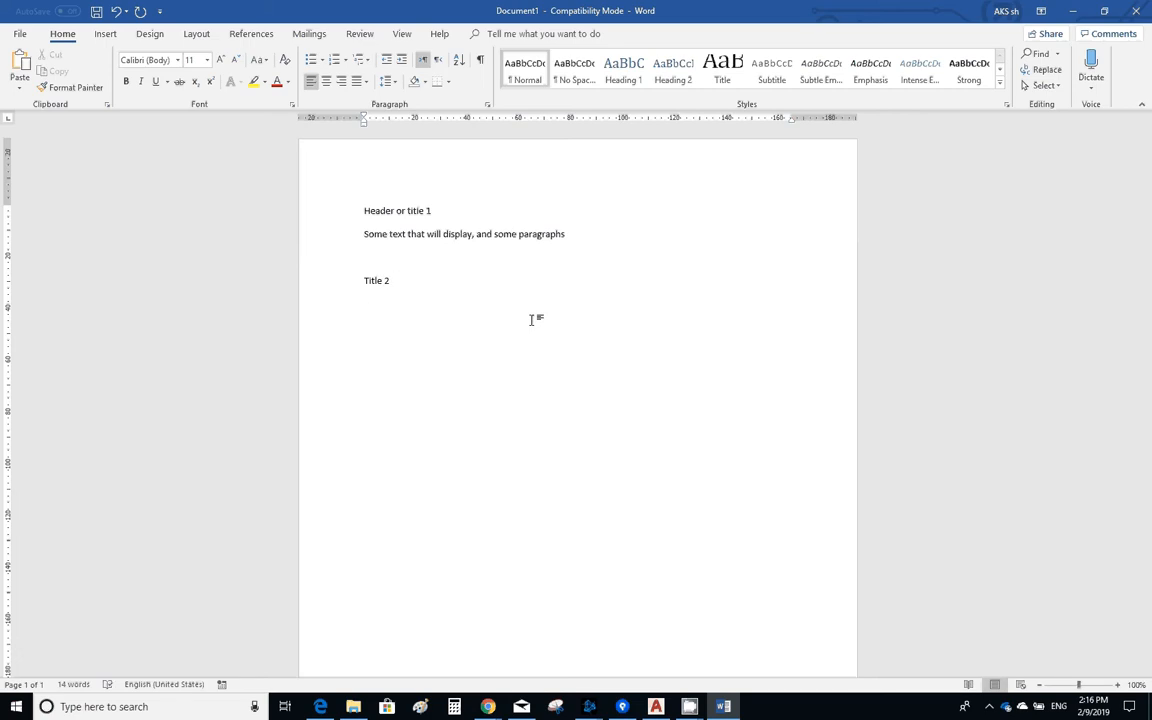
pyautogui.write('another text that t')
pyautogui.write('its this title')
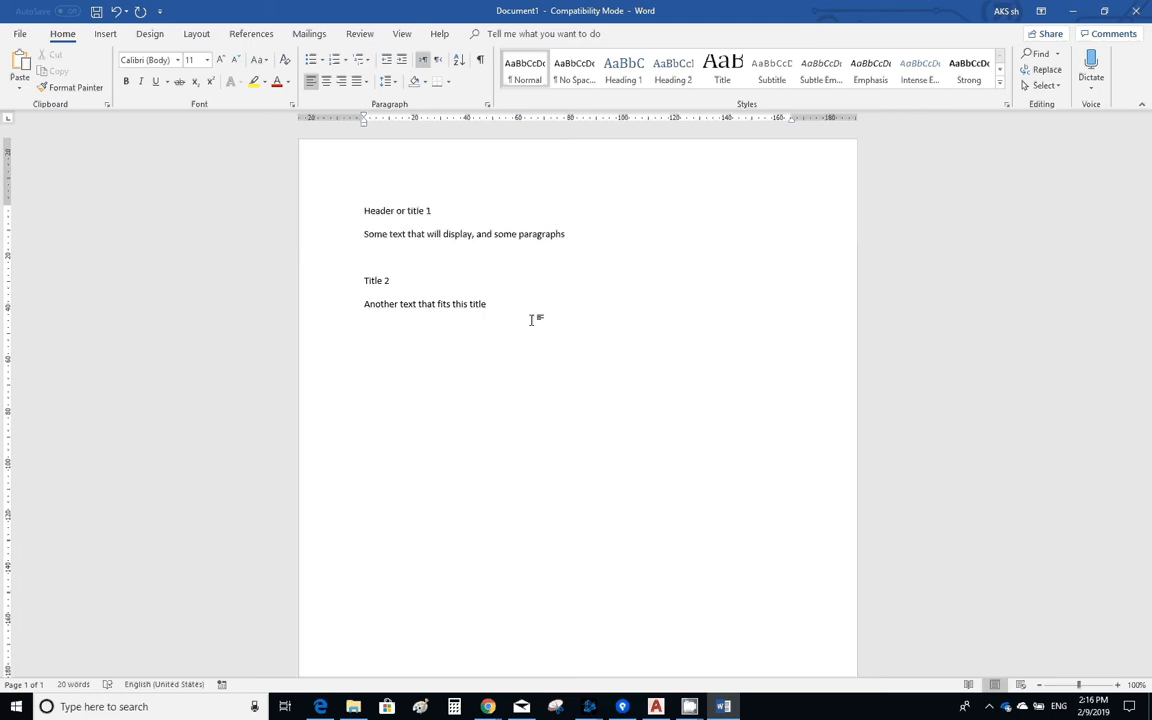
# - Add two filler lines, "Asdfasdfasdfasd" and "Sadfasdfasdf", below the Title 2 paragraph
pyautogui.press('Return')
pyautogui.write('asdfasdfasdfasd')
pyautogui.press('Return')
pyautogui.write('sadfasdfasdf')
pyautogui.press('Return')
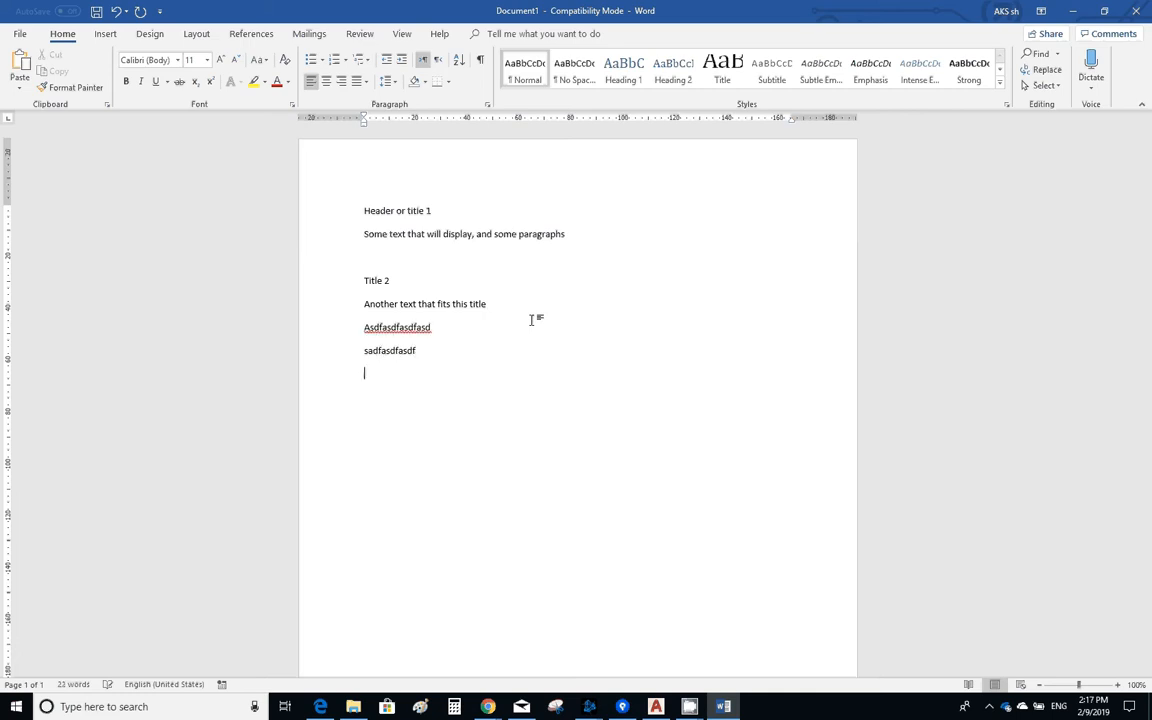
# - Leave two blank lines, then add the title line "Title 3" with the paragraph "This text all in title 3"
pyautogui.press('Return')
pyautogui.press('Return')
pyautogui.write('title 3')
pyautogui.press('Return')
pyautogui.write('this text ')
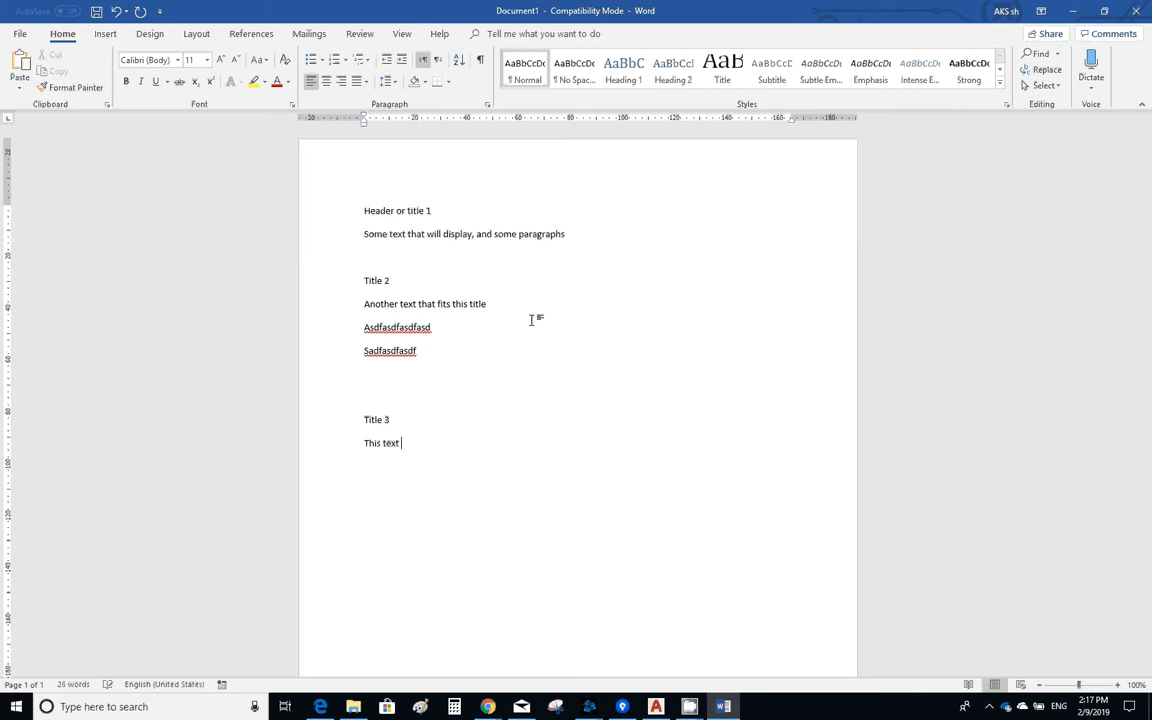
pyautogui.write('all in title t')
pyautogui.press('BackSpace')
pyautogui.write('3')
pyautogui.press('Return')
pyautogui.press('Up')
pyautogui.press('Up')
pyautogui.press('Up')
pyautogui.press('Up')
pyautogui.press('Down')
pyautogui.press('Down')
pyautogui.press('Down')
pyautogui.press('Down')
pyautogui.press('Up')
pyautogui.press('Up')
pyautogui.press('Up')
pyautogui.press('Up')
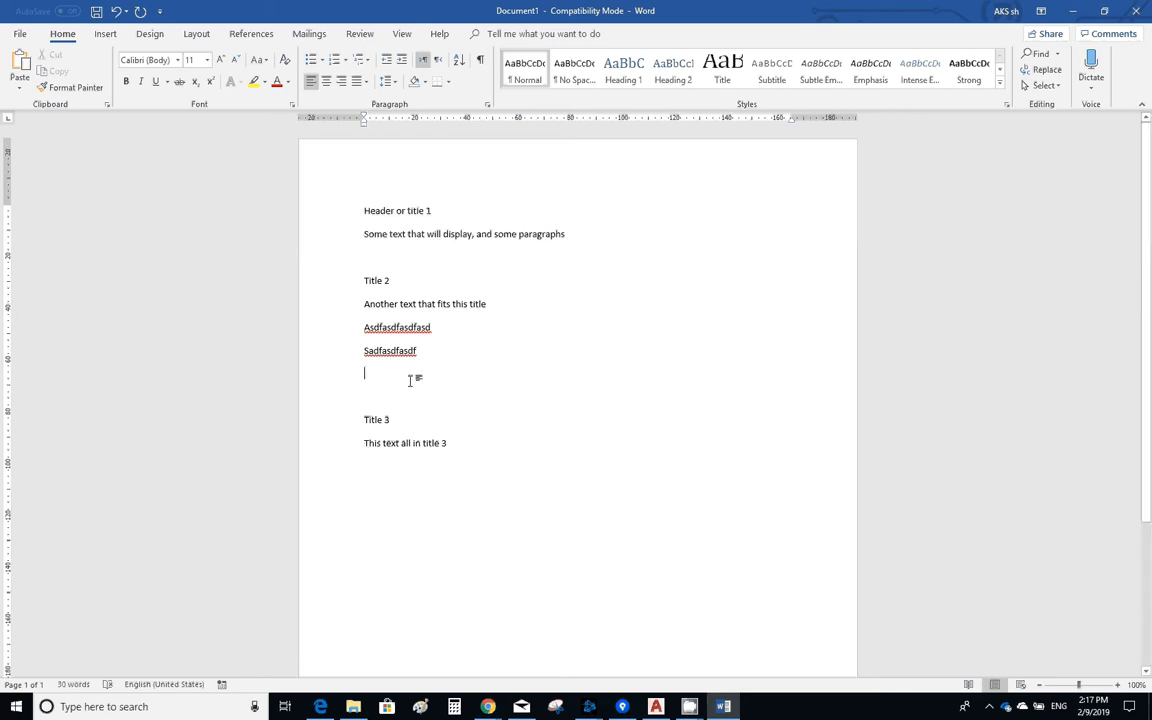
# - Leave one blank line below the Title 3 text and add the lines "Conclusion" and "References"
pyautogui.click(391, 465)
pyautogui.press('Return')
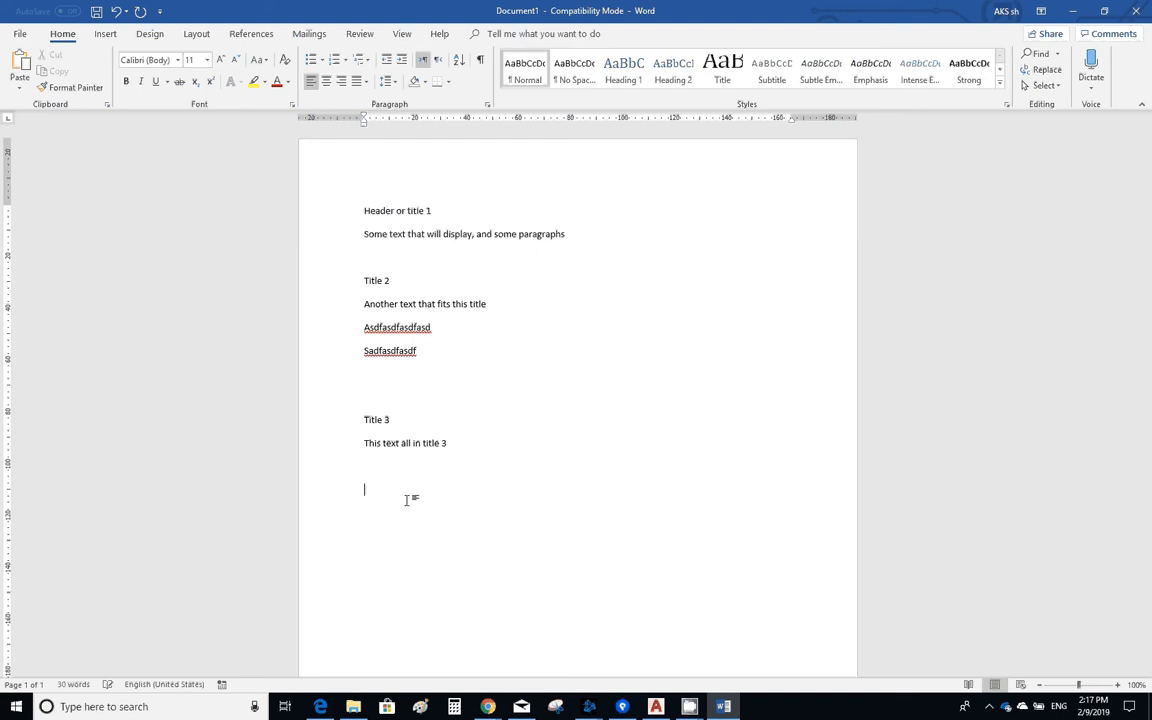
pyautogui.write('concu')
pyautogui.press('BackSpace')
pyautogui.write('lusion')
pyautogui.press('Return')
pyautogui.write('refre')
pyautogui.press('BackSpace')
pyautogui.press('BackSpace')
pyautogui.write('erences')
pyautogui.press('Return')
pyautogui.click(395, 512)
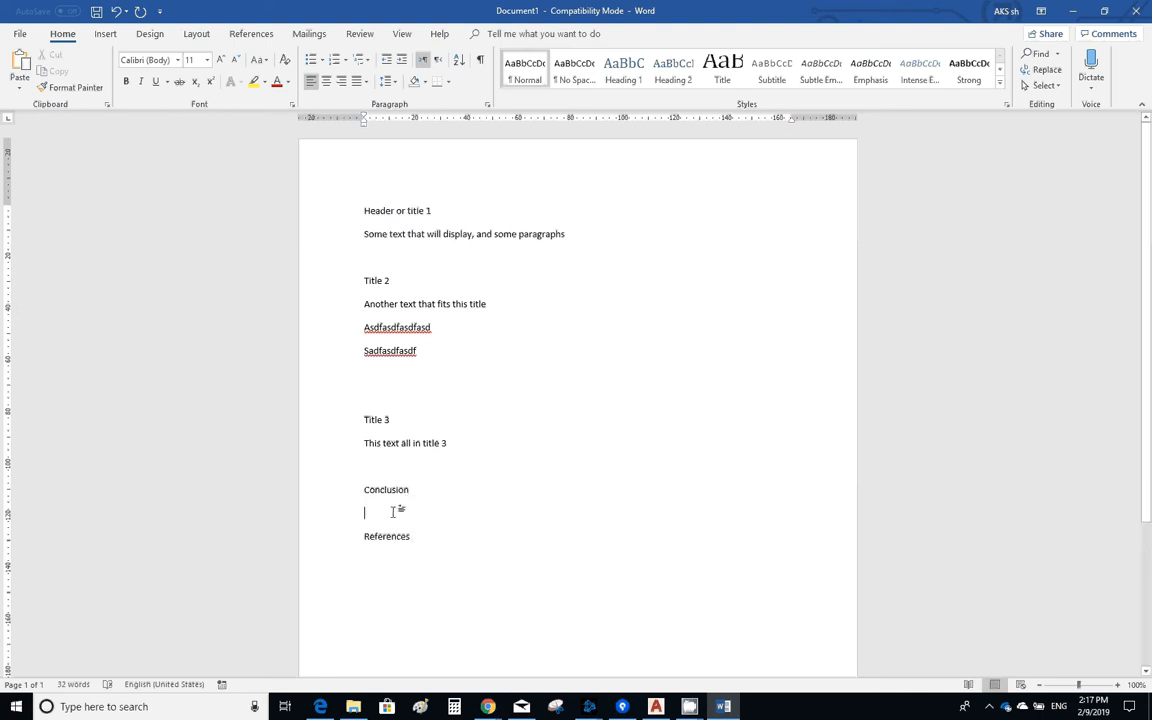
pyautogui.write('abcd')
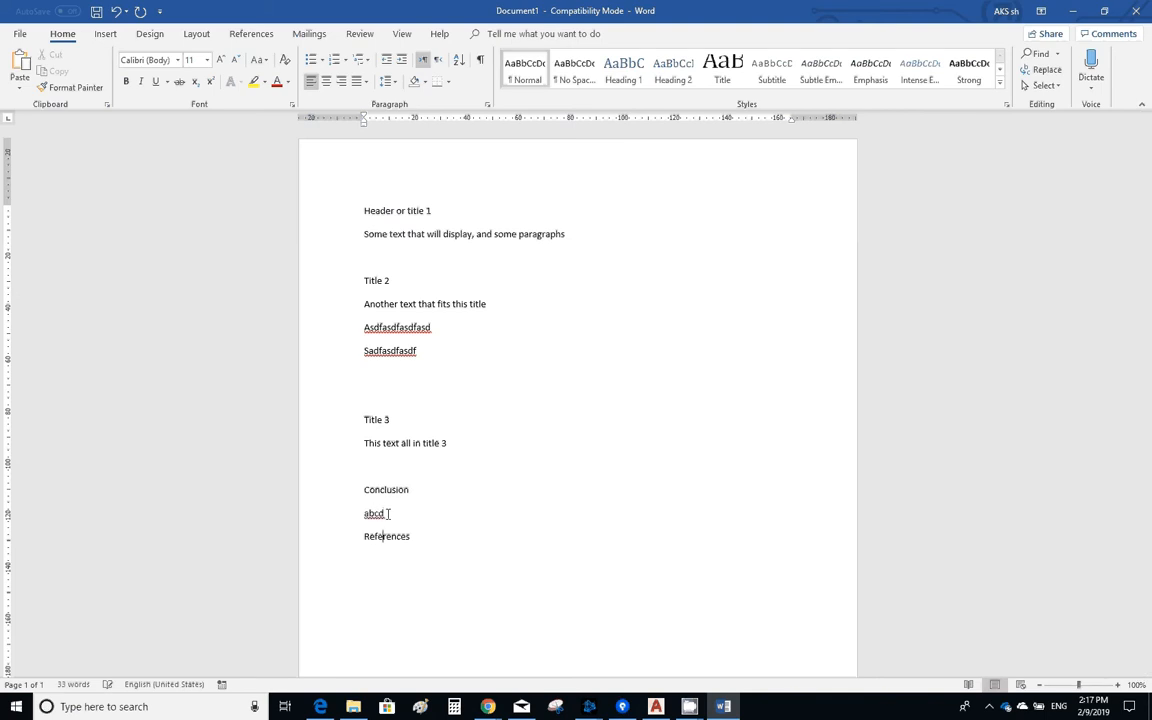
pyautogui.write(' www.something.com')
pyautogui.press('Return')
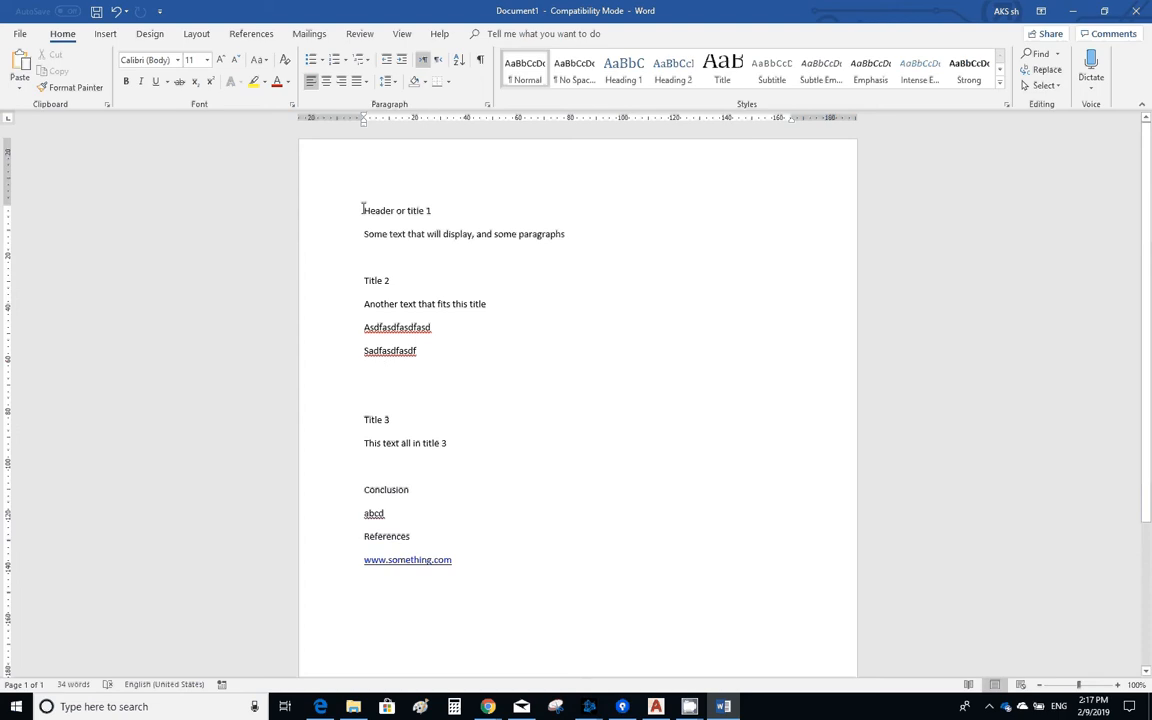
# - Apply the Heading 1 style to the lines "Header or title 1", "Title 2", "Title 3", "Conclusion" and "References"
pyautogui.moveTo(362, 210); pyautogui.dragTo(437, 204)
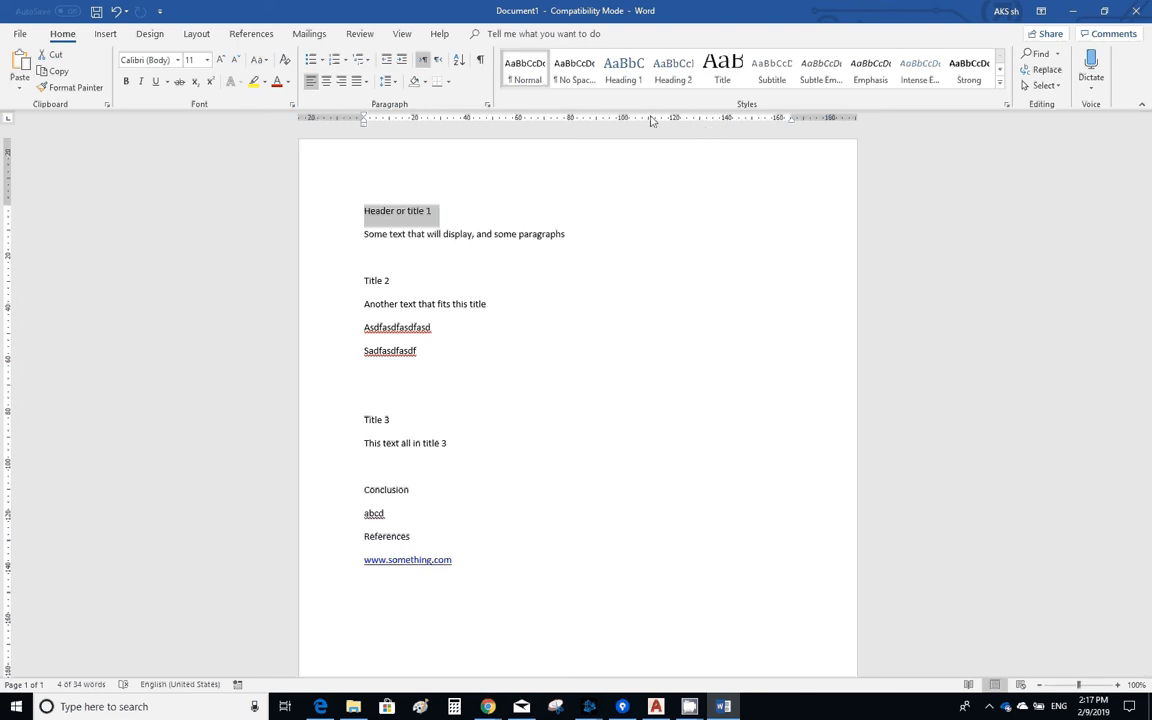
pyautogui.click(625, 75)
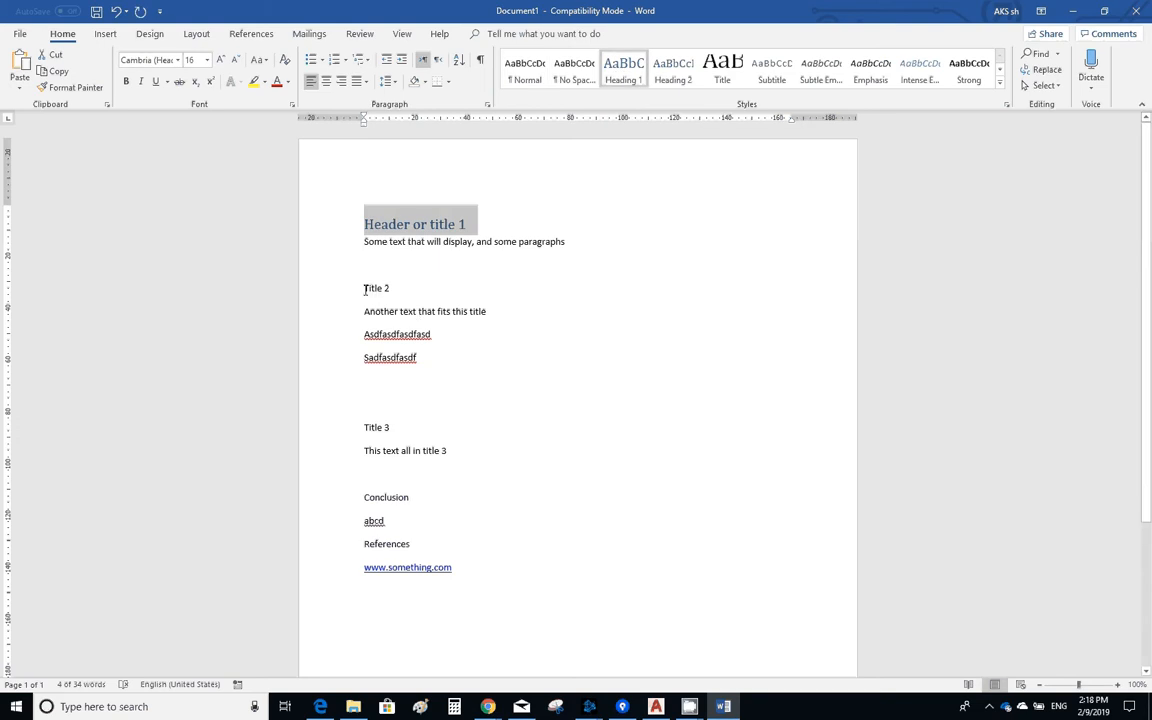
pyautogui.moveTo(365, 289); pyautogui.dragTo(419, 285)
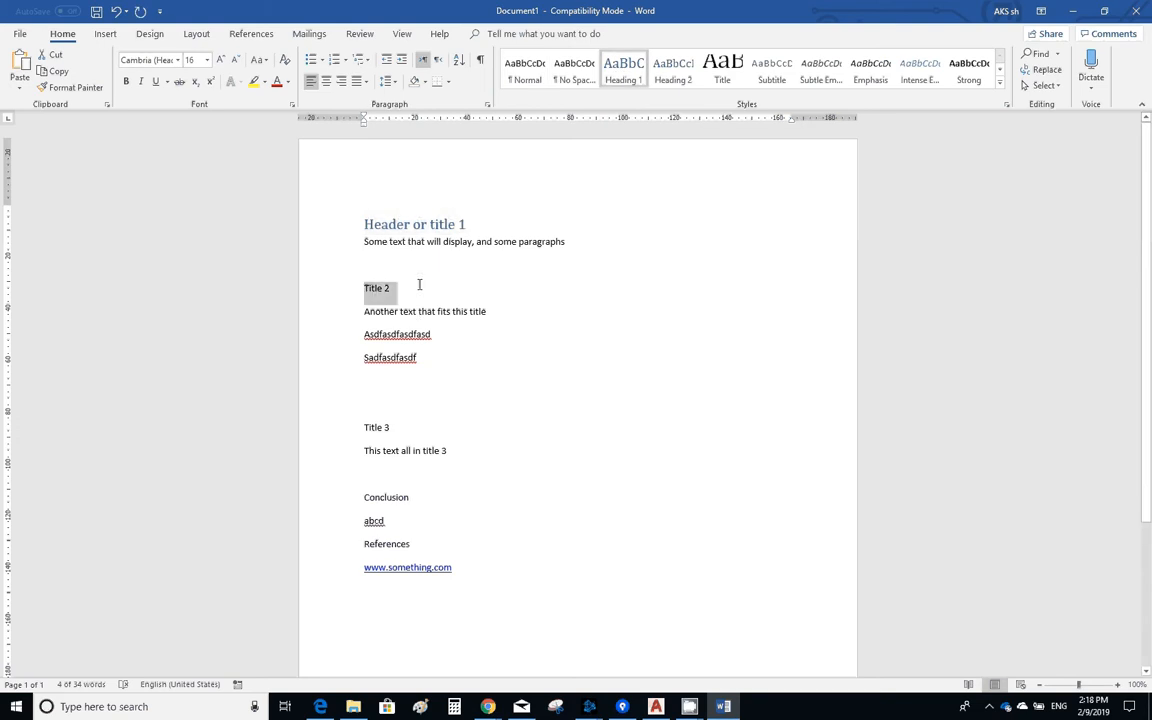
pyautogui.click(623, 75)
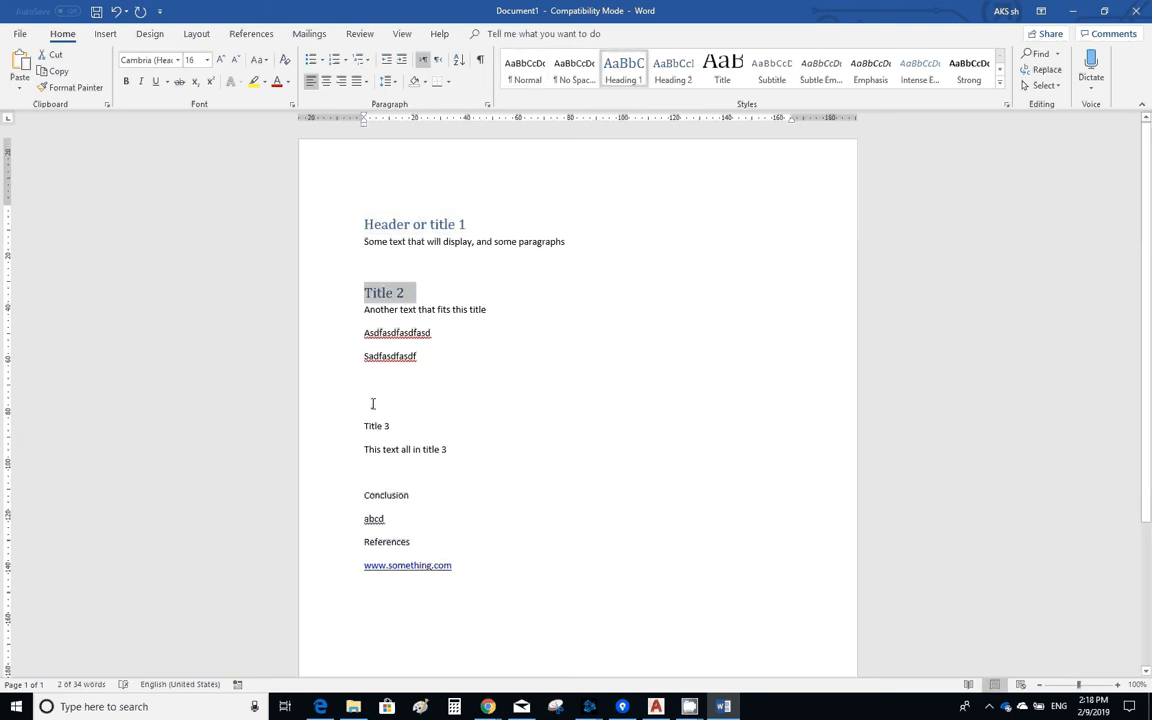
pyautogui.moveTo(369, 427); pyautogui.dragTo(414, 435)
pyautogui.click(624, 76)
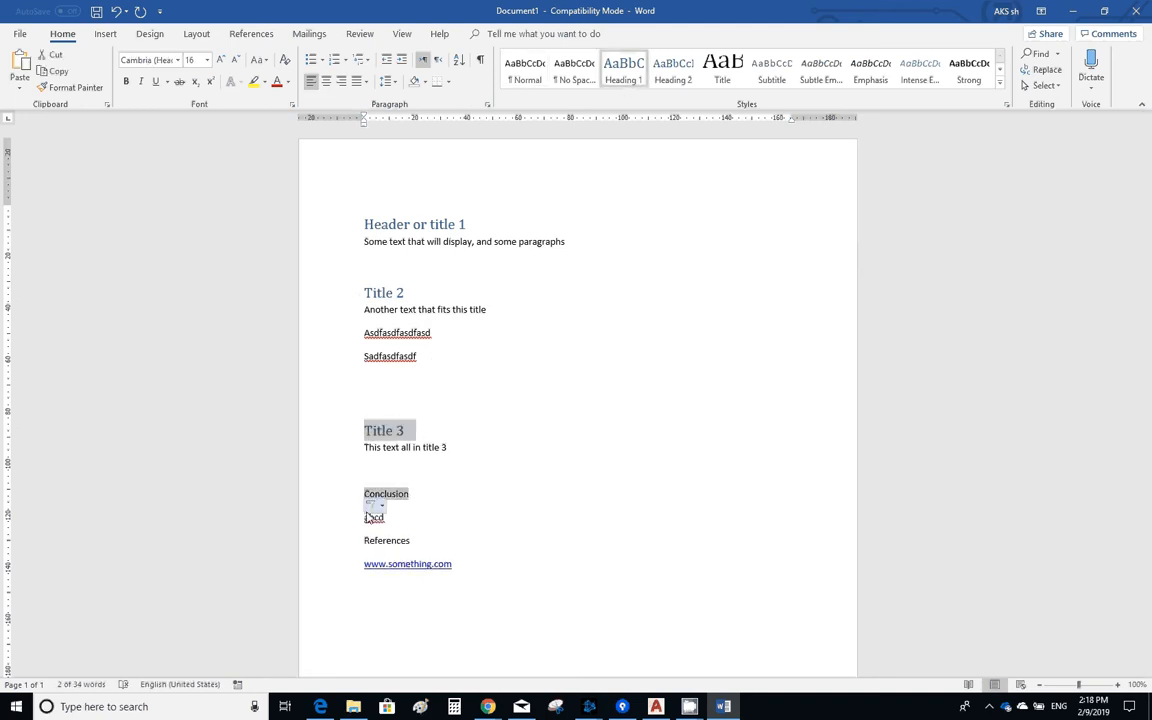
pyautogui.moveTo(366, 495); pyautogui.dragTo(432, 498)
pyautogui.click(620, 77)
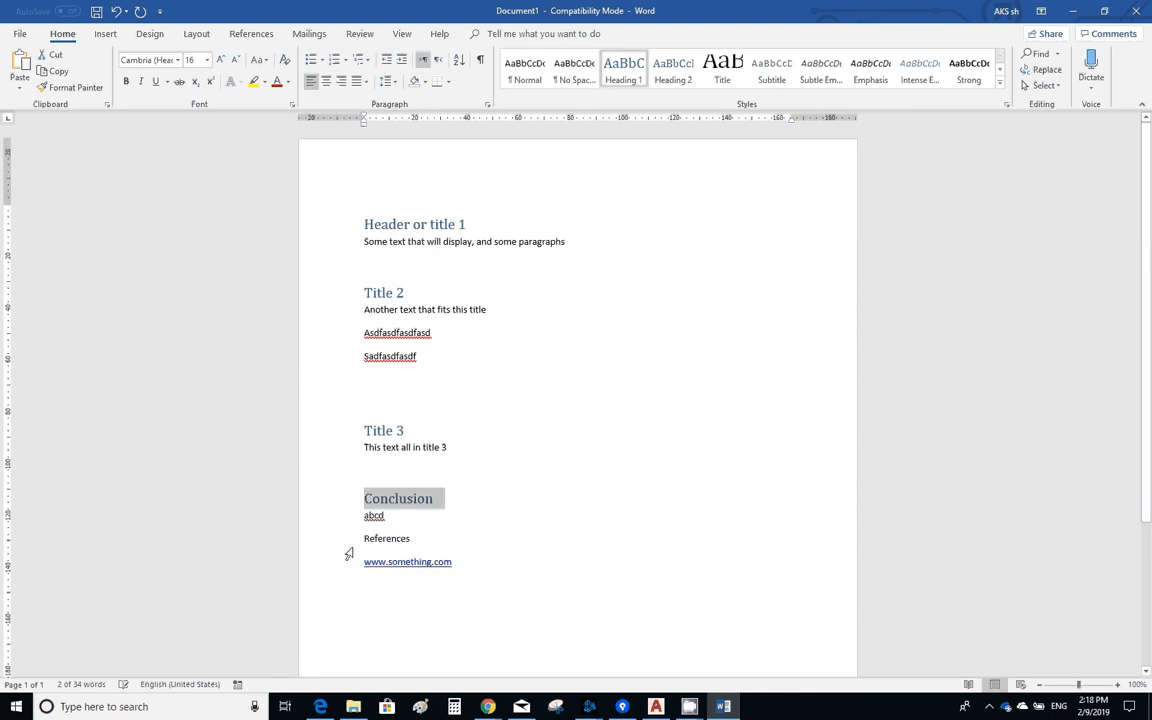
pyautogui.moveTo(358, 540); pyautogui.dragTo(435, 535)
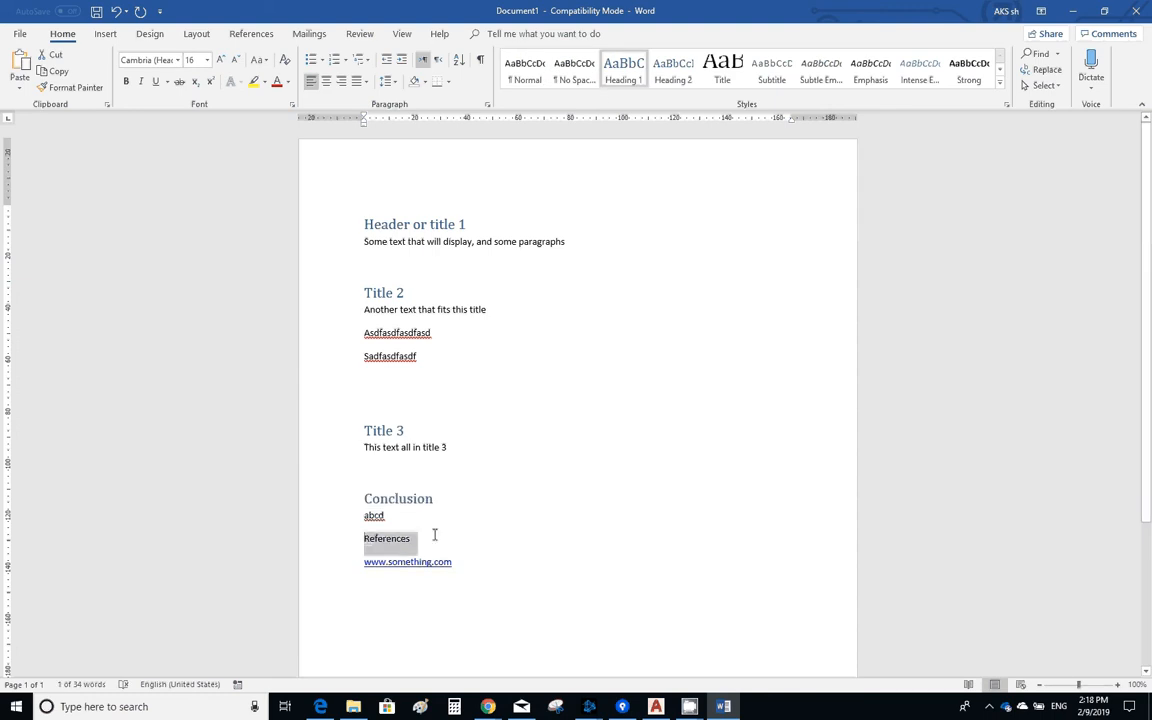
pyautogui.click(621, 75)
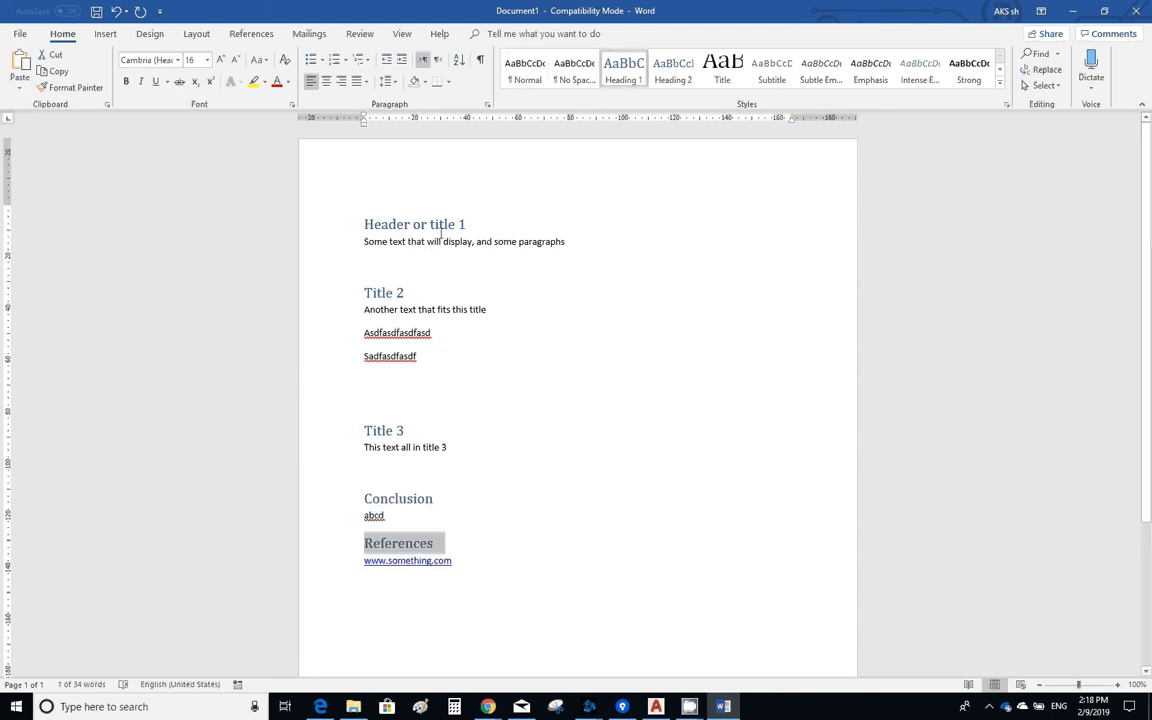
# - Collapse the text under the "Header or title 1" heading and expand it again
pyautogui.click(478, 224)
pyautogui.click(390, 241)
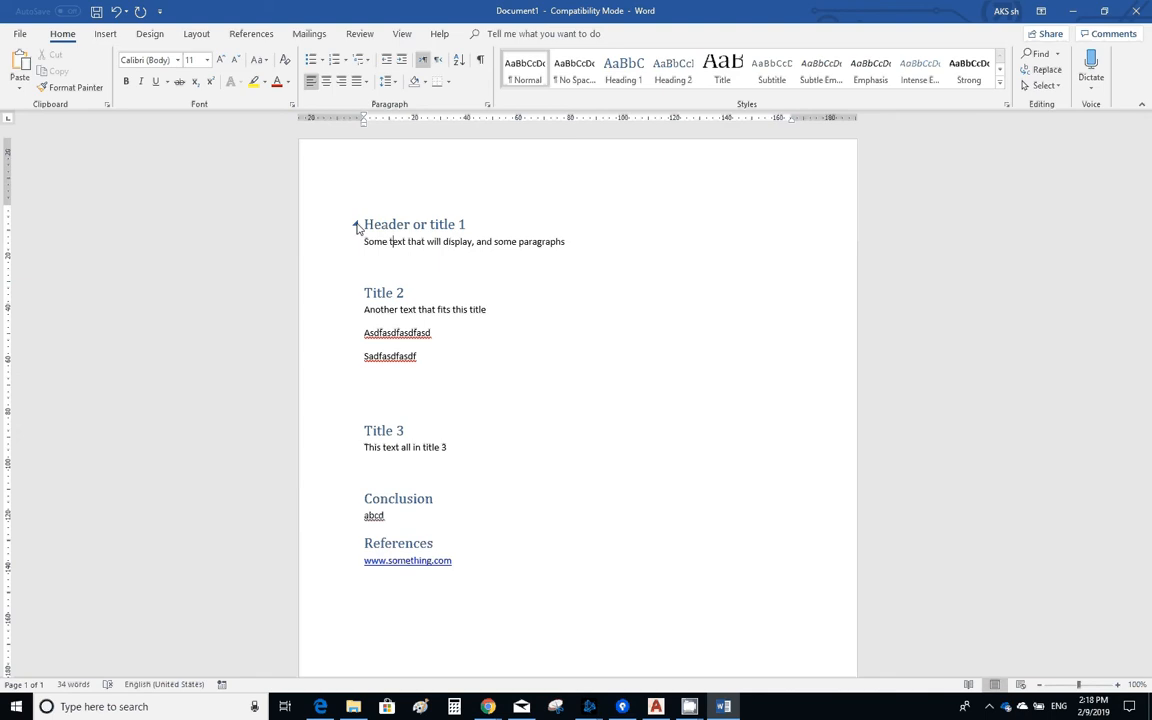
pyautogui.click(357, 226)
pyautogui.click(357, 226)
pyautogui.click(357, 226)
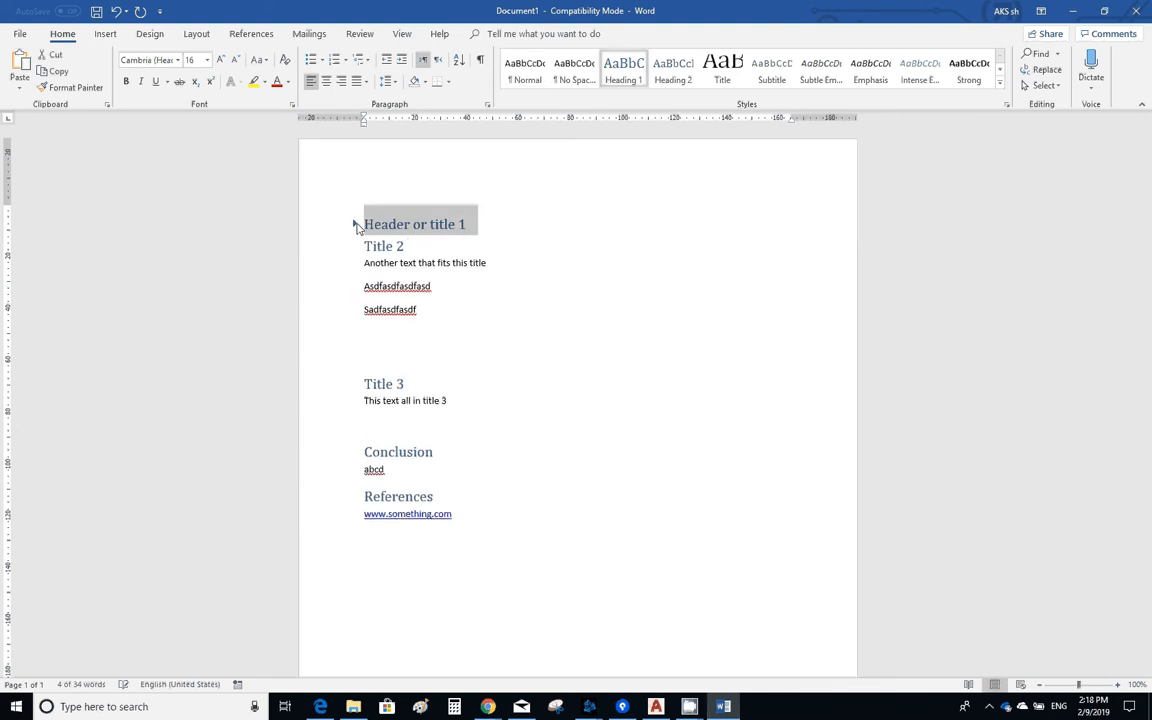
pyautogui.click(357, 226)
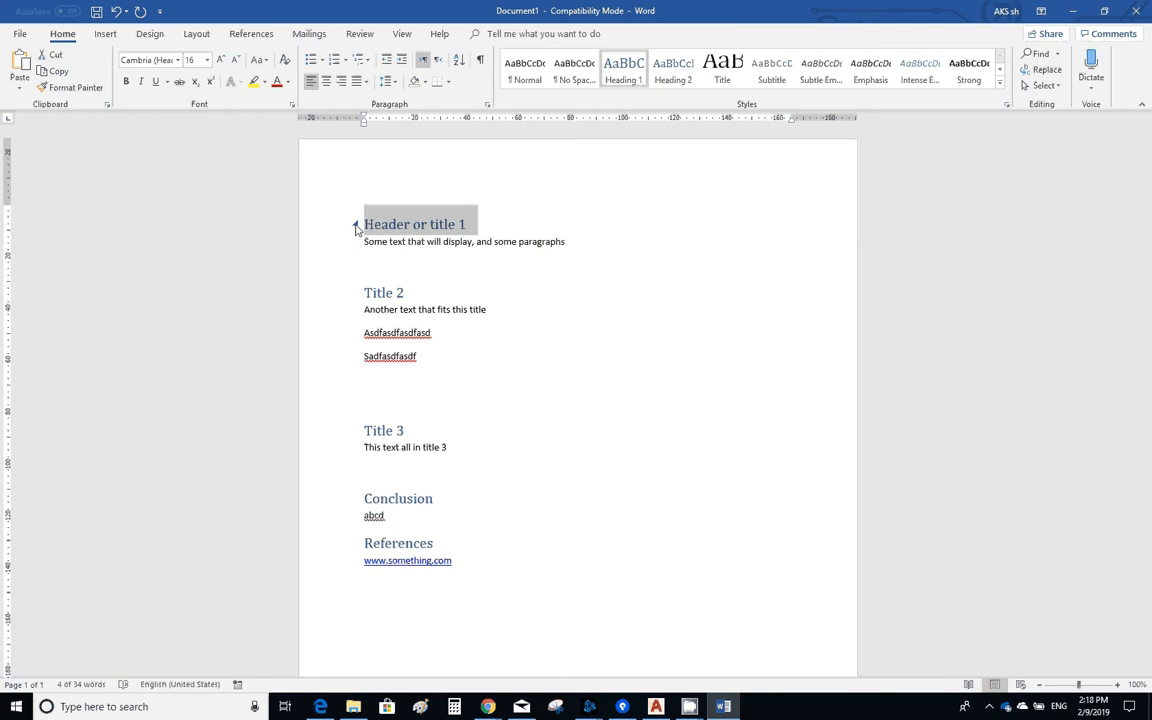
# - Collapse the sections under all five headings, from "Header or title 1" down to "References"
pyautogui.click(355, 225)
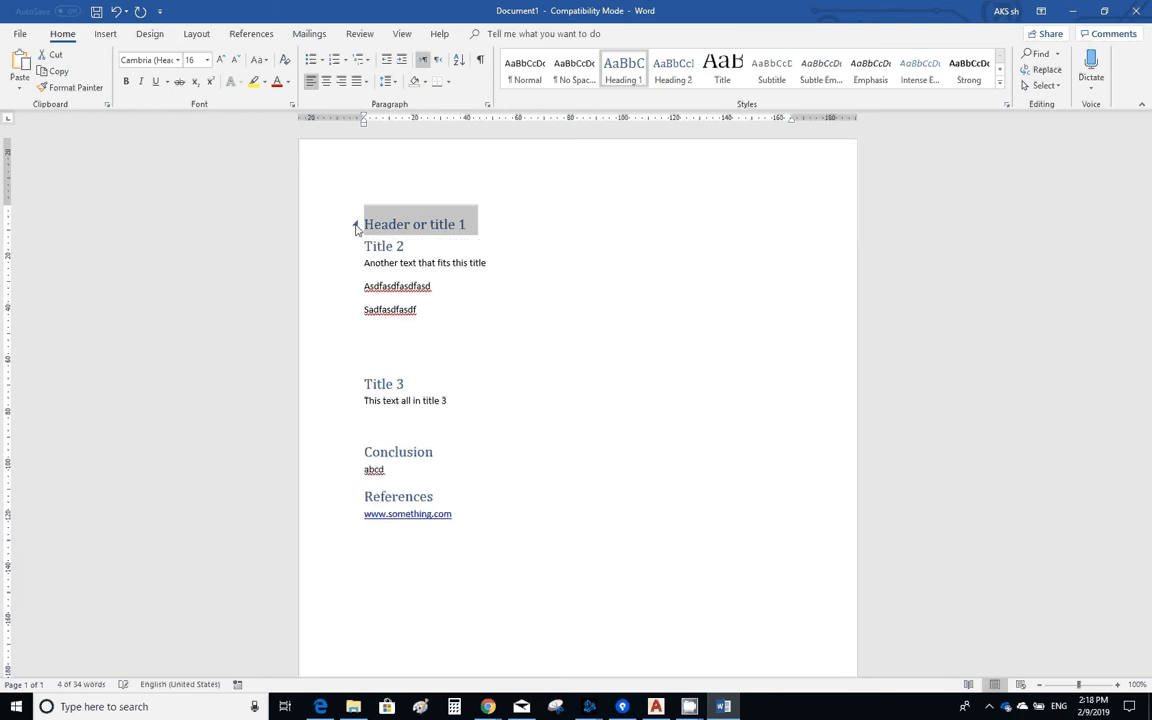
pyautogui.click(355, 246)
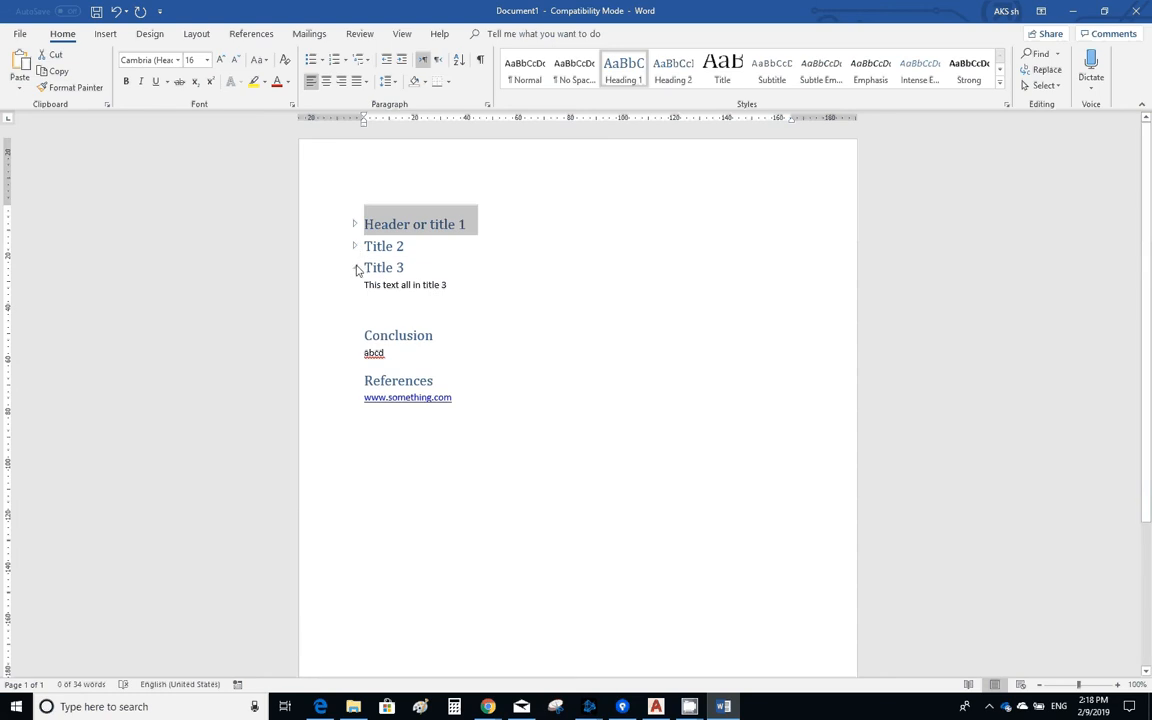
pyautogui.click(355, 268)
pyautogui.click(355, 289)
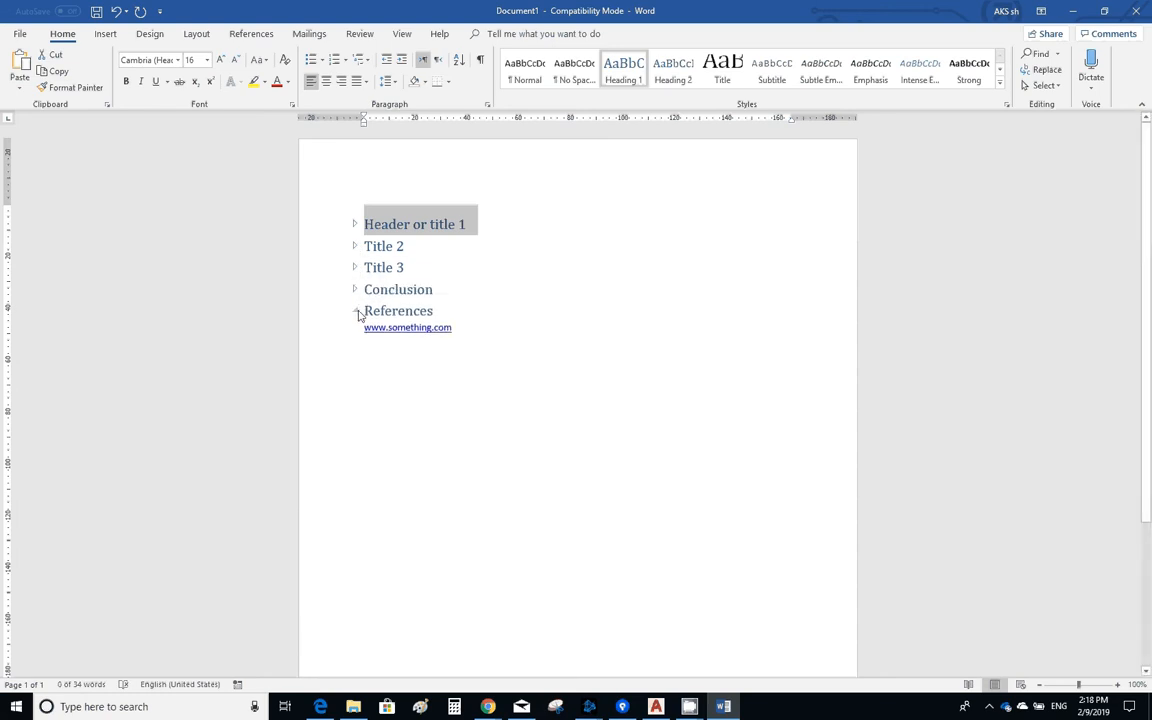
pyautogui.click(355, 311)
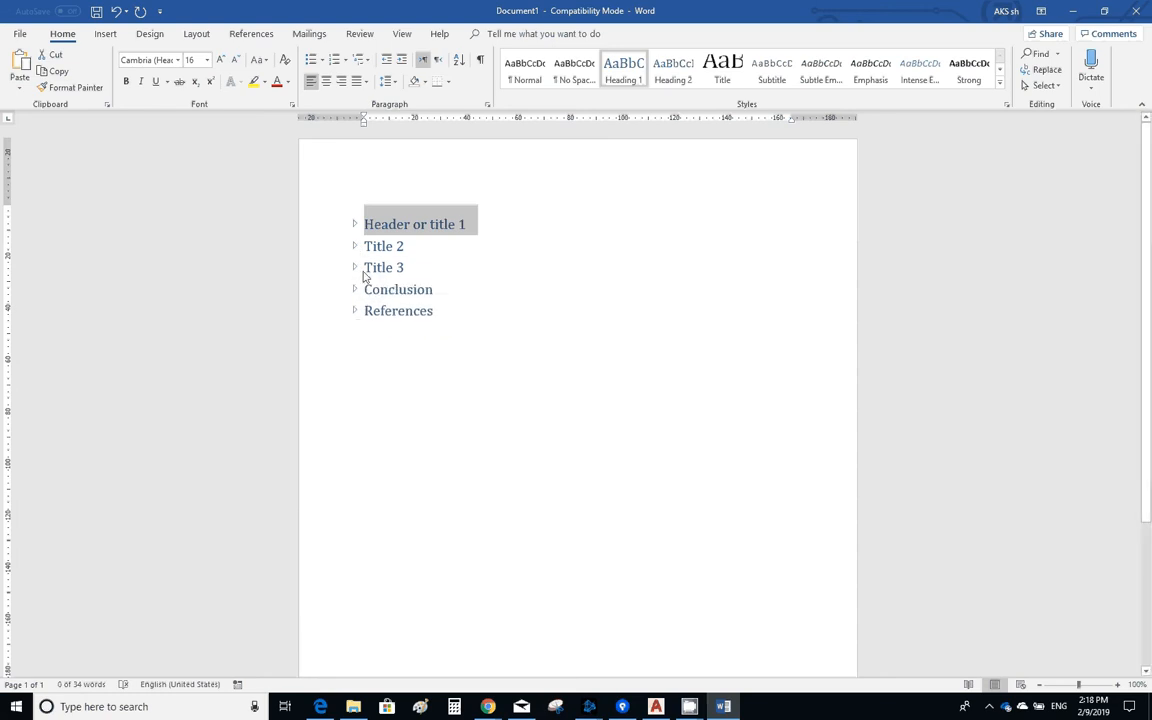
# - Expand "Header or title 1" and insert a new line reading "Subtitle" above its paragraph
pyautogui.click(355, 224)
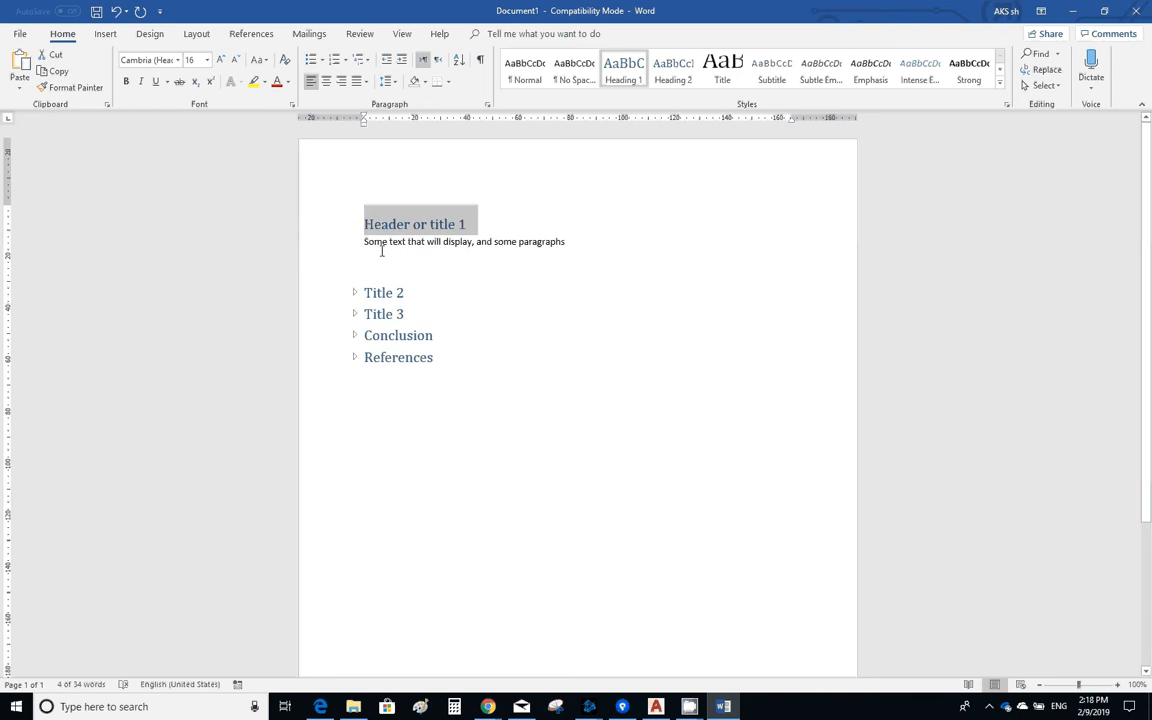
pyautogui.doubleClick(367, 248)
pyautogui.click(369, 261)
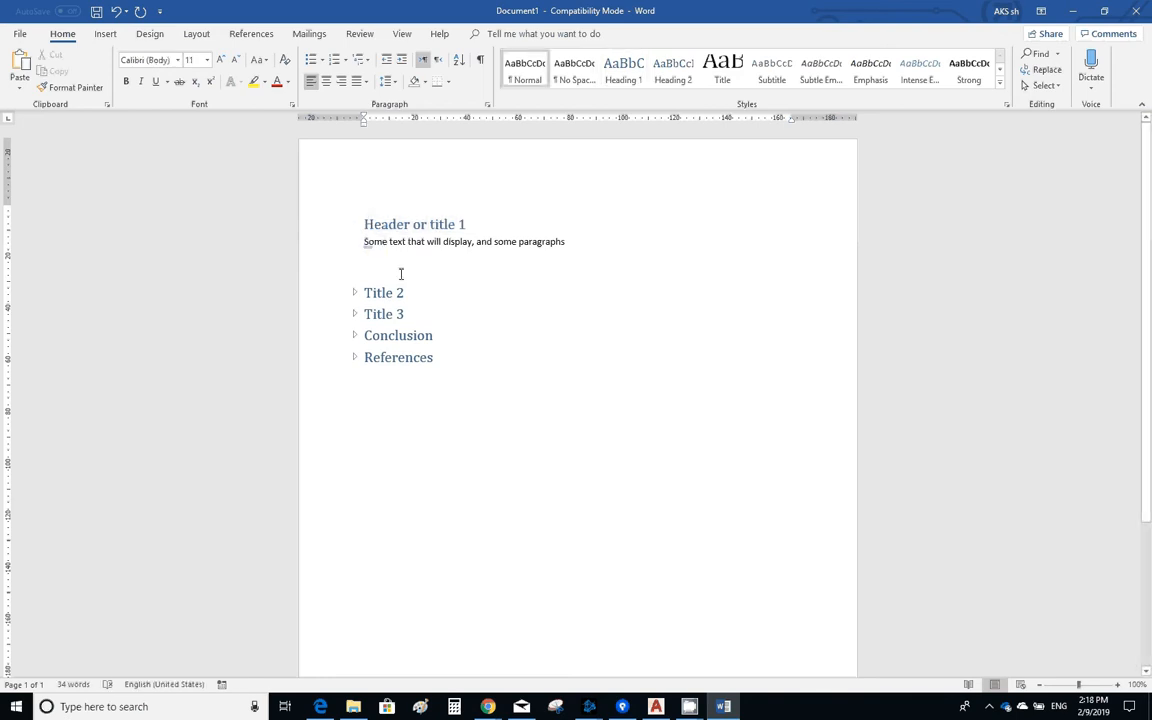
pyautogui.press('Return')
pyautogui.press('Up')
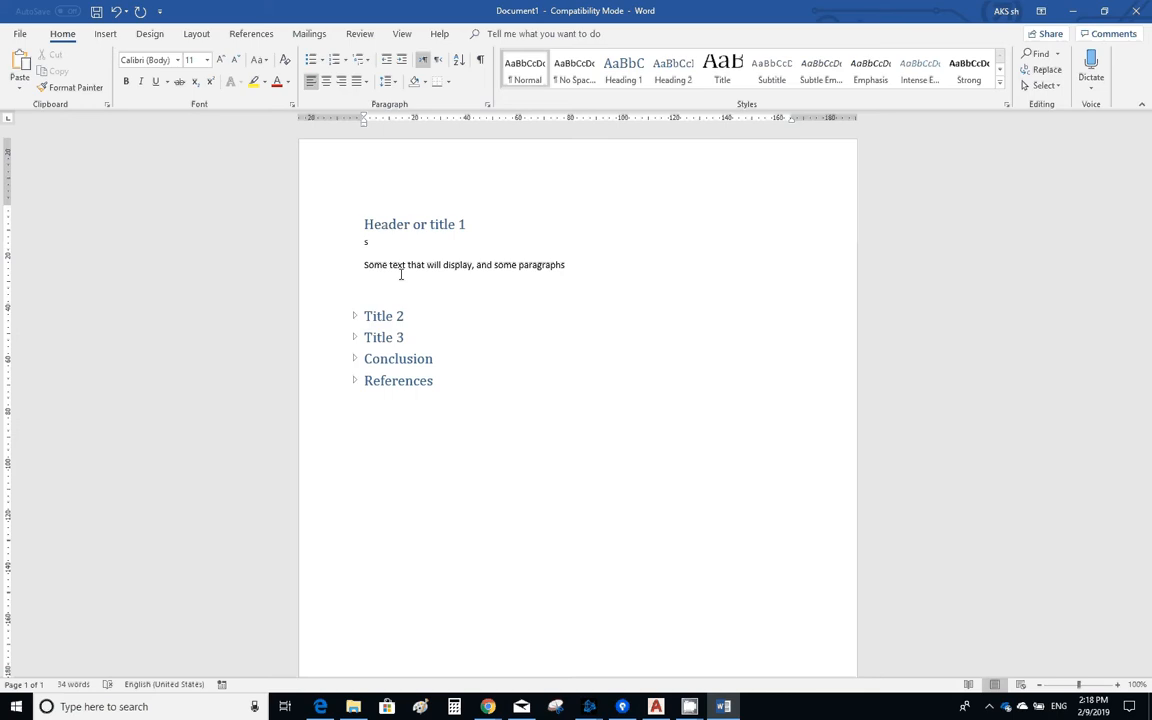
pyautogui.write('subtitle')
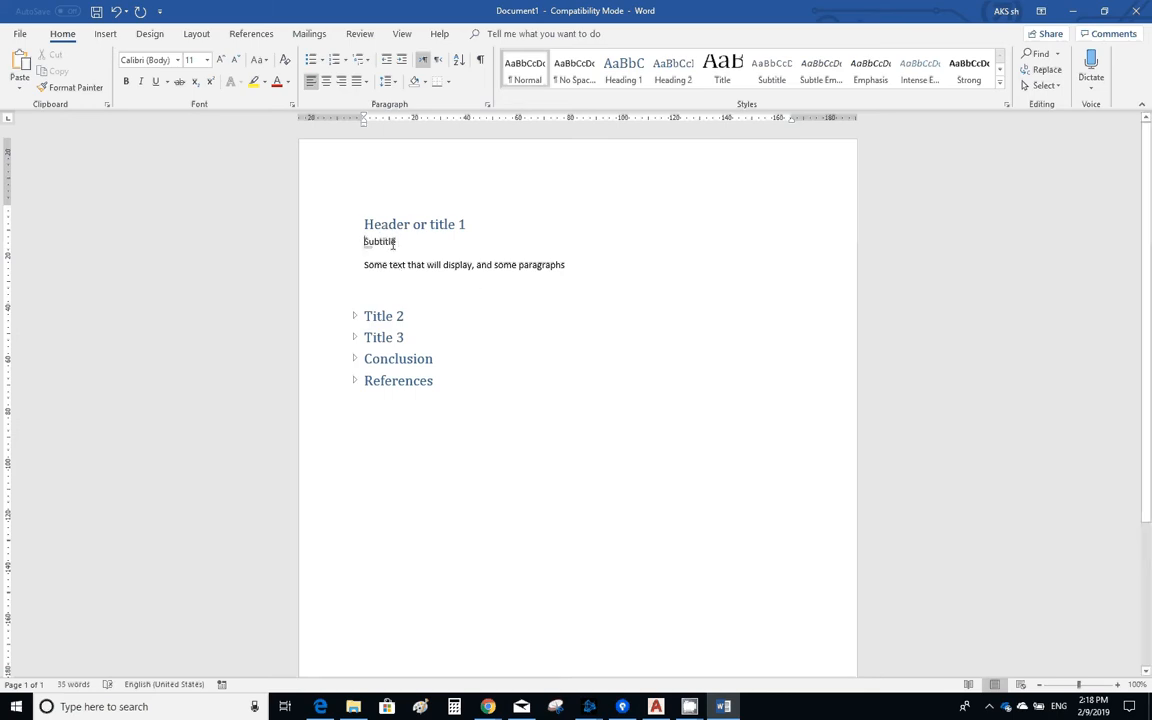
# - Apply the Heading 2 style to the "Subtitle" line and collapse the text beneath it
pyautogui.doubleClick(363, 242)
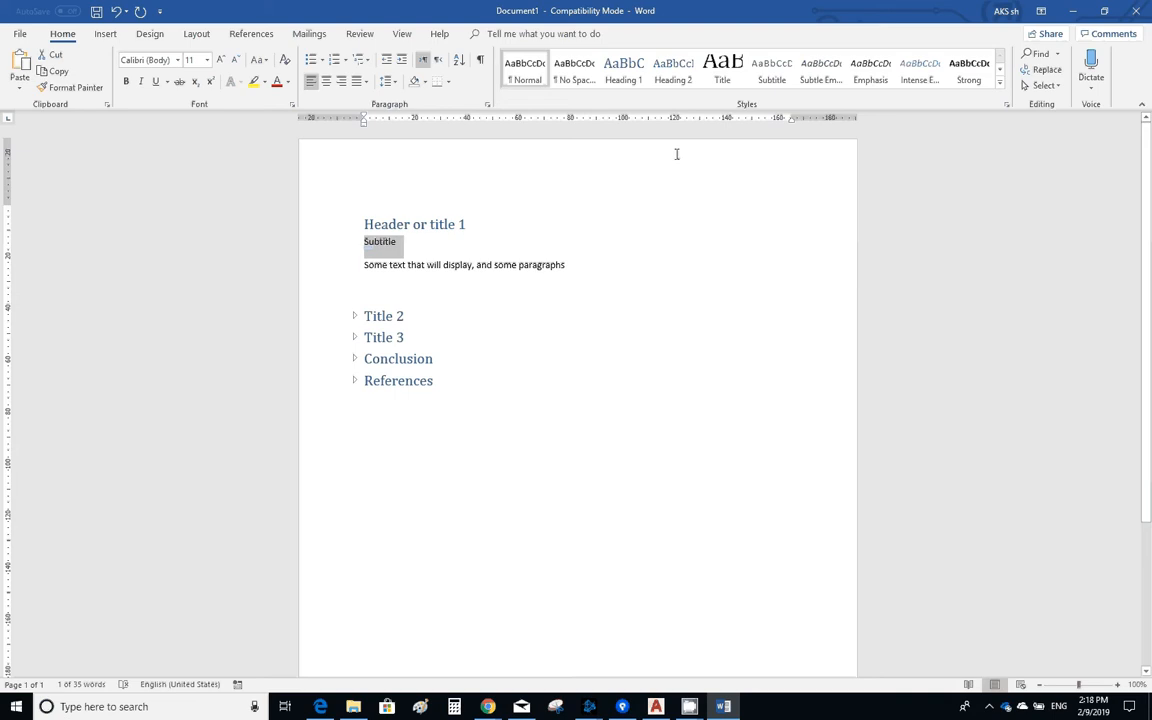
pyautogui.click(674, 72)
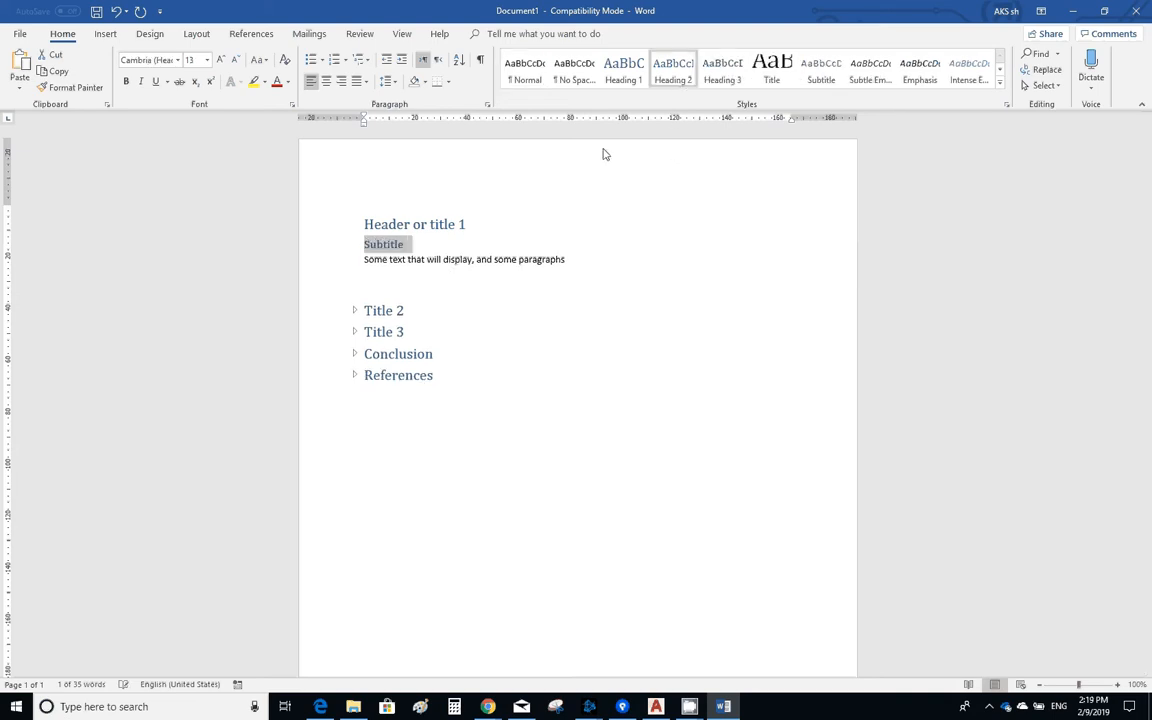
pyautogui.click(356, 245)
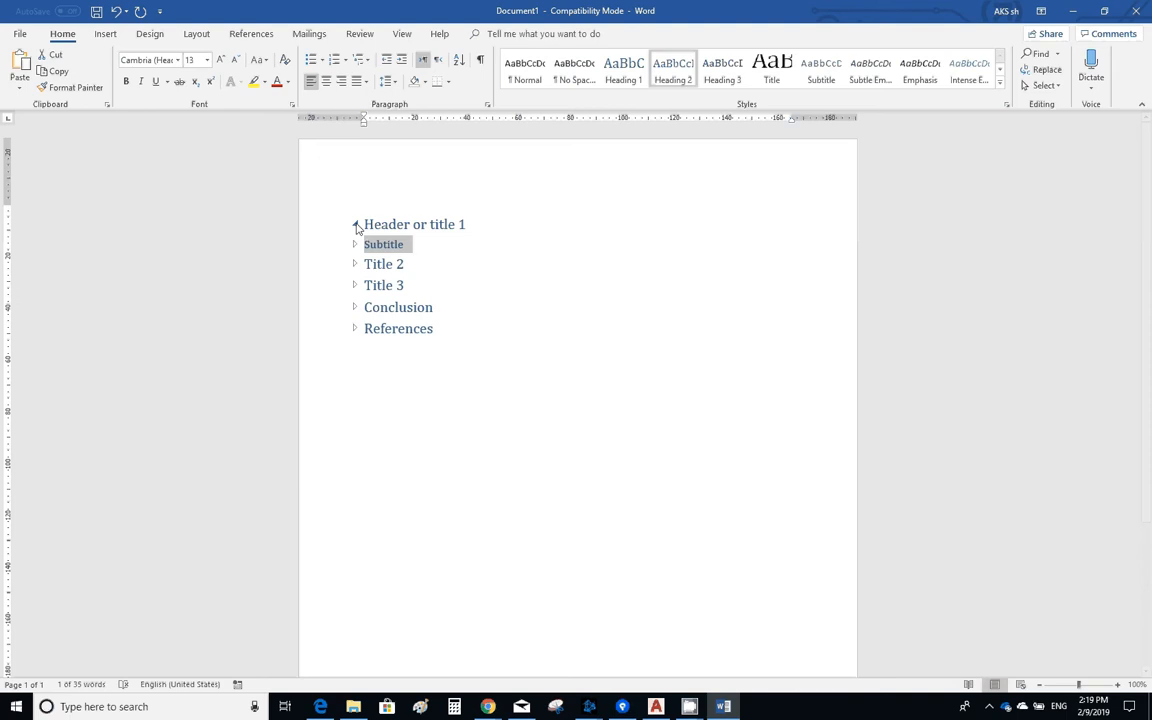
pyautogui.click(355, 225)
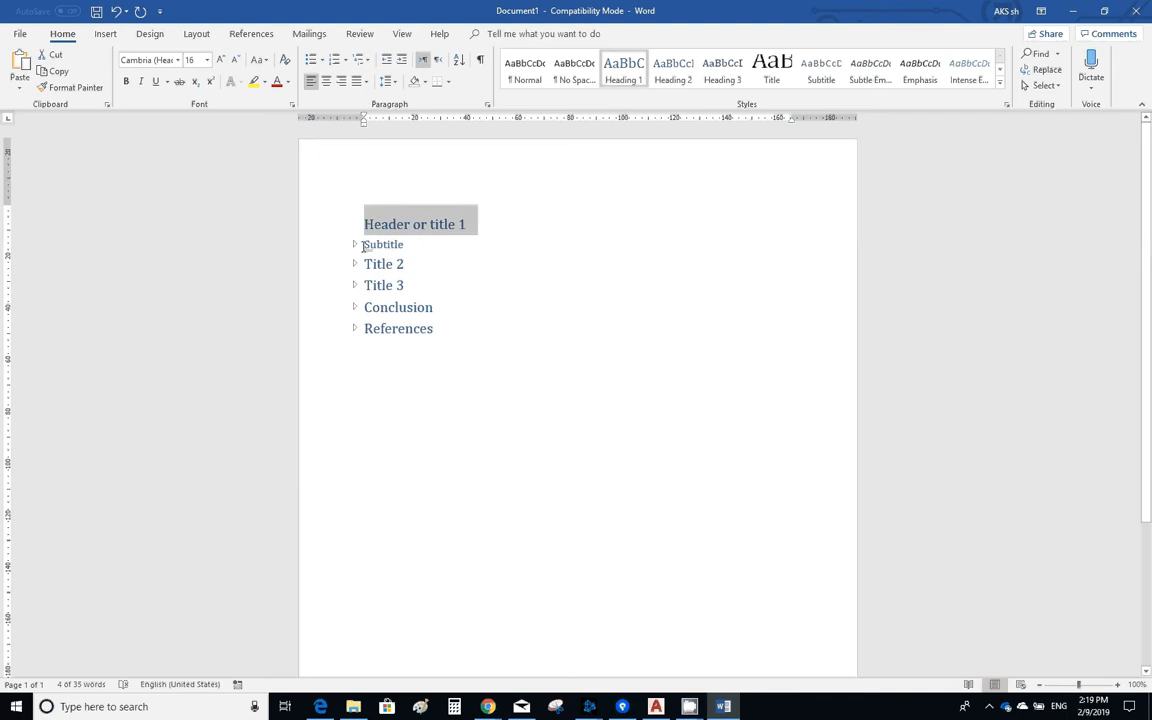
# - Expand the text under "Title 2", and repeatedly collapse and re-expand the "Header or title 1" section
pyautogui.moveTo(356, 229)
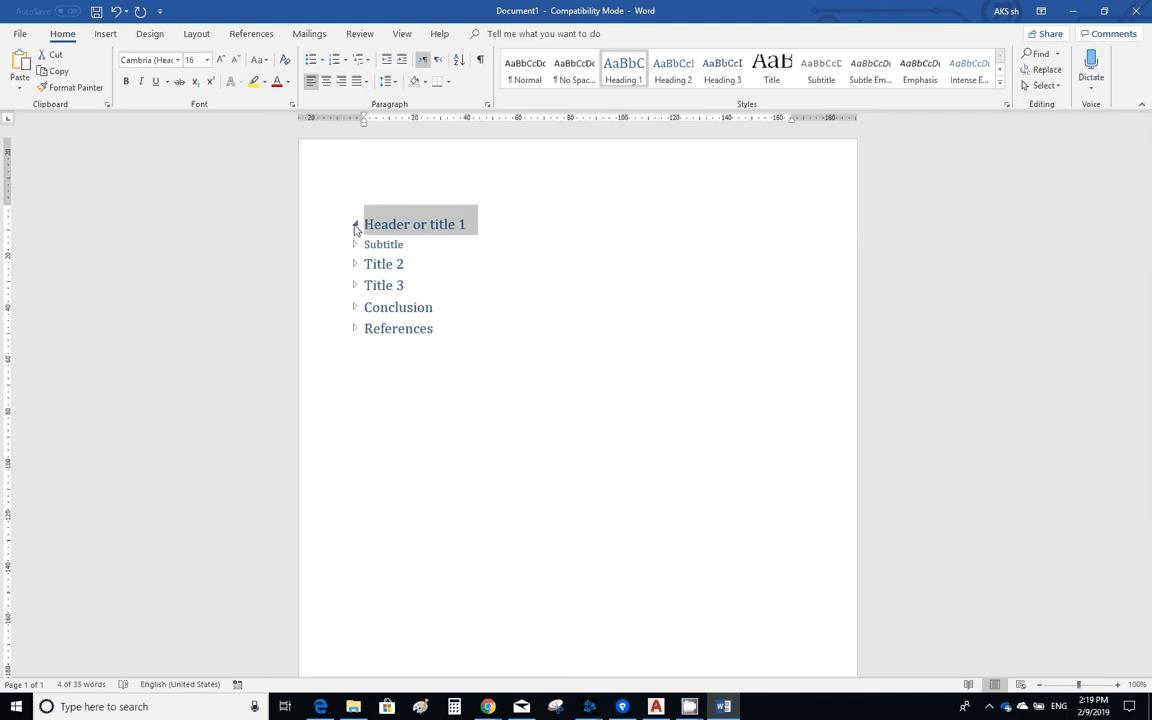
pyautogui.click(354, 264)
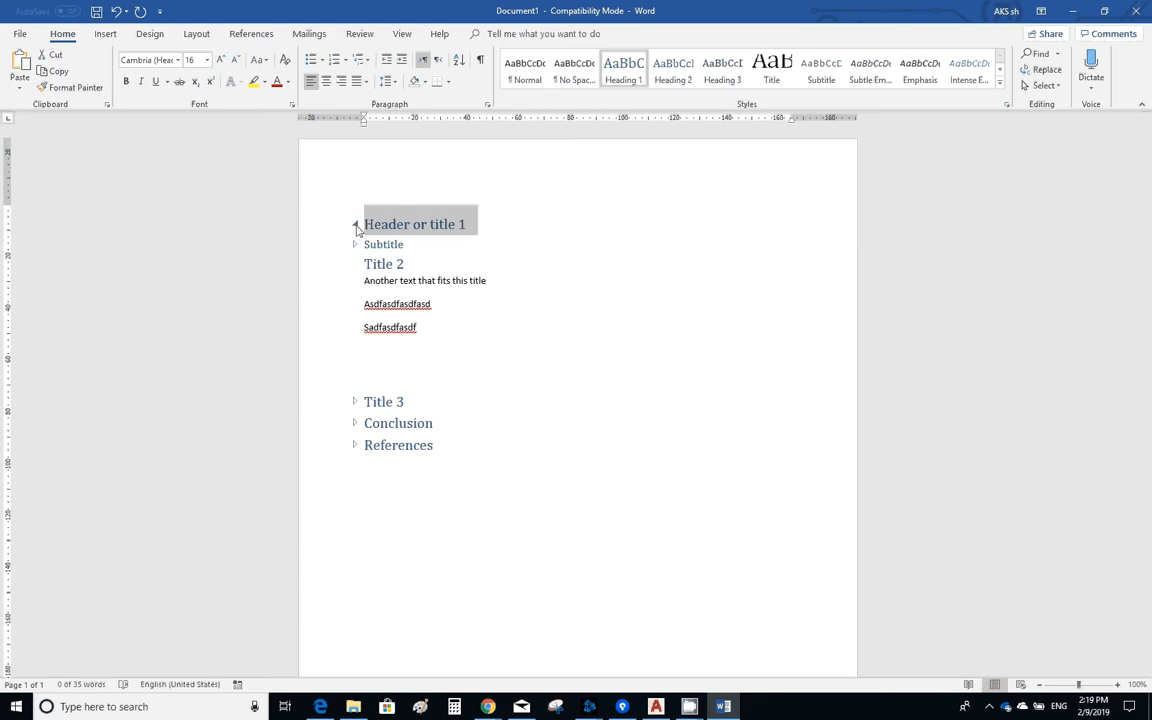
pyautogui.click(355, 226)
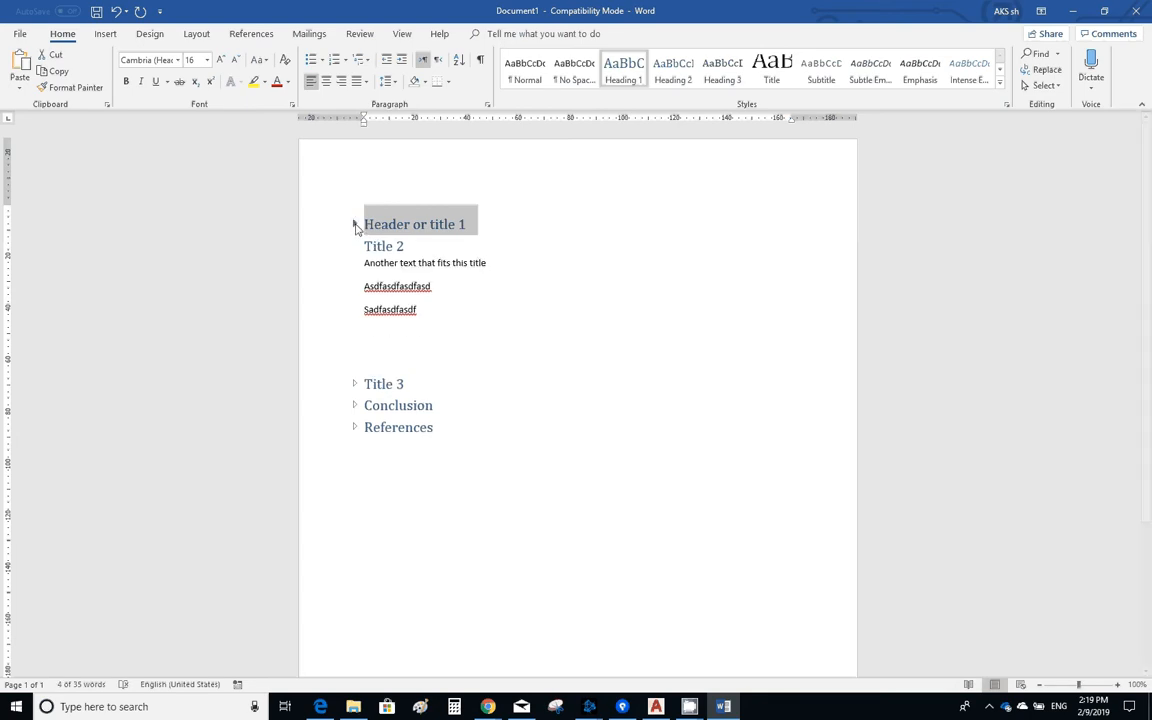
pyautogui.click(355, 226)
pyautogui.click(355, 226)
pyautogui.click(355, 226)
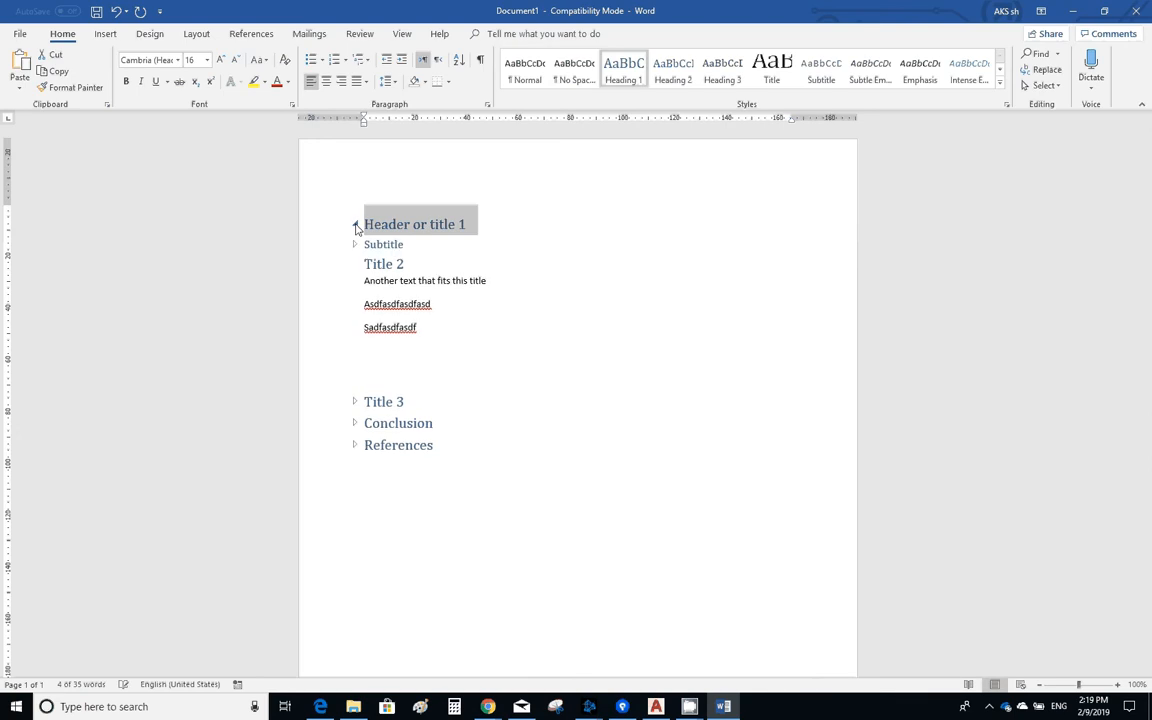
pyautogui.click(355, 226)
pyautogui.click(355, 226)
# - Expand the "Subtitle" section and rename its heading to "Subtitle1"
pyautogui.click(355, 245)
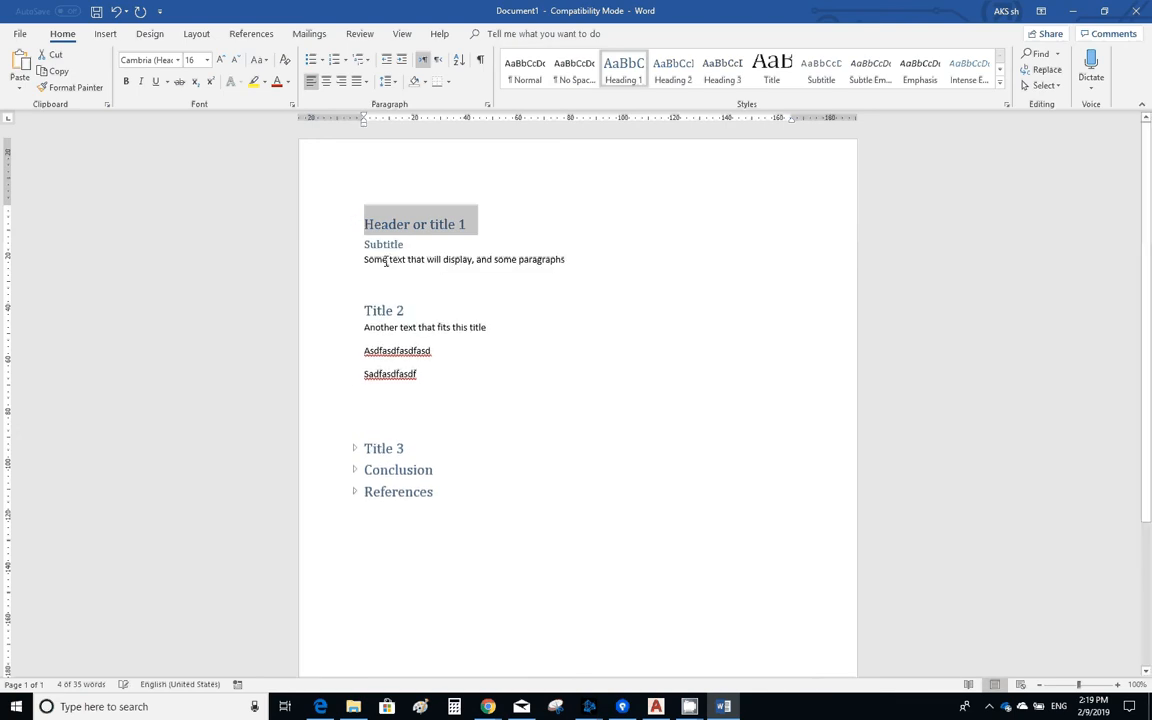
pyautogui.click(405, 247)
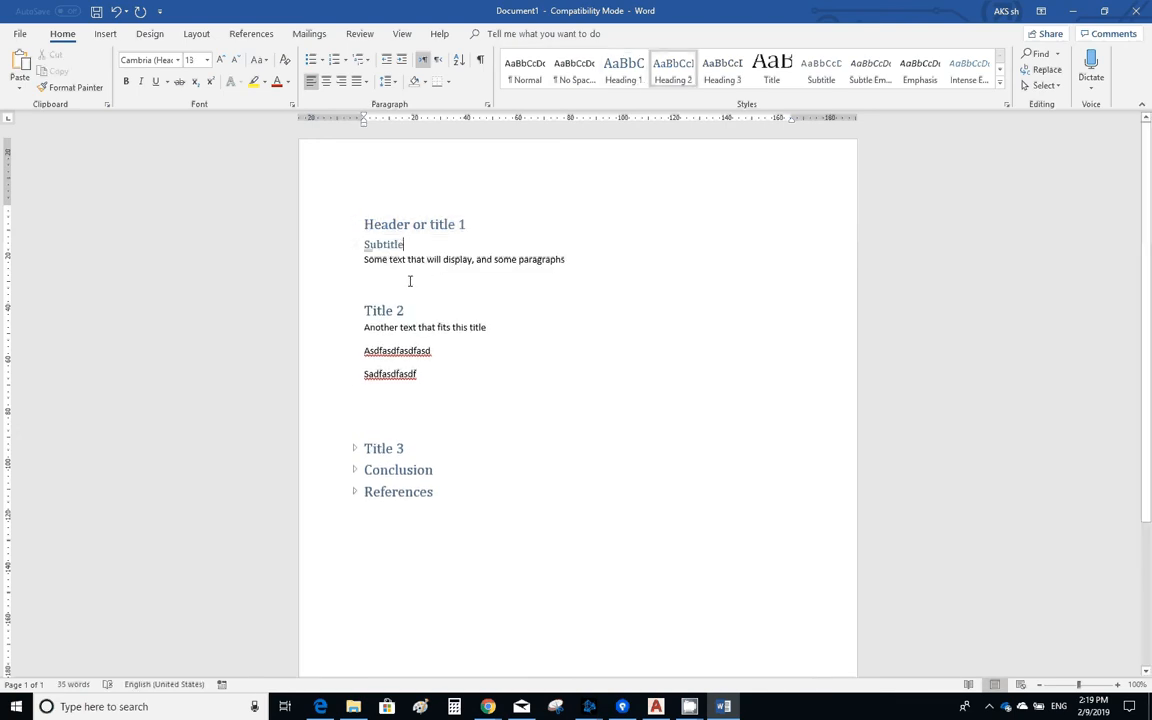
pyautogui.write('1')
# - Add a line reading "Subtitle 2" on the empty line above "Title 2", followed by a line reading "text"
pyautogui.click(406, 278)
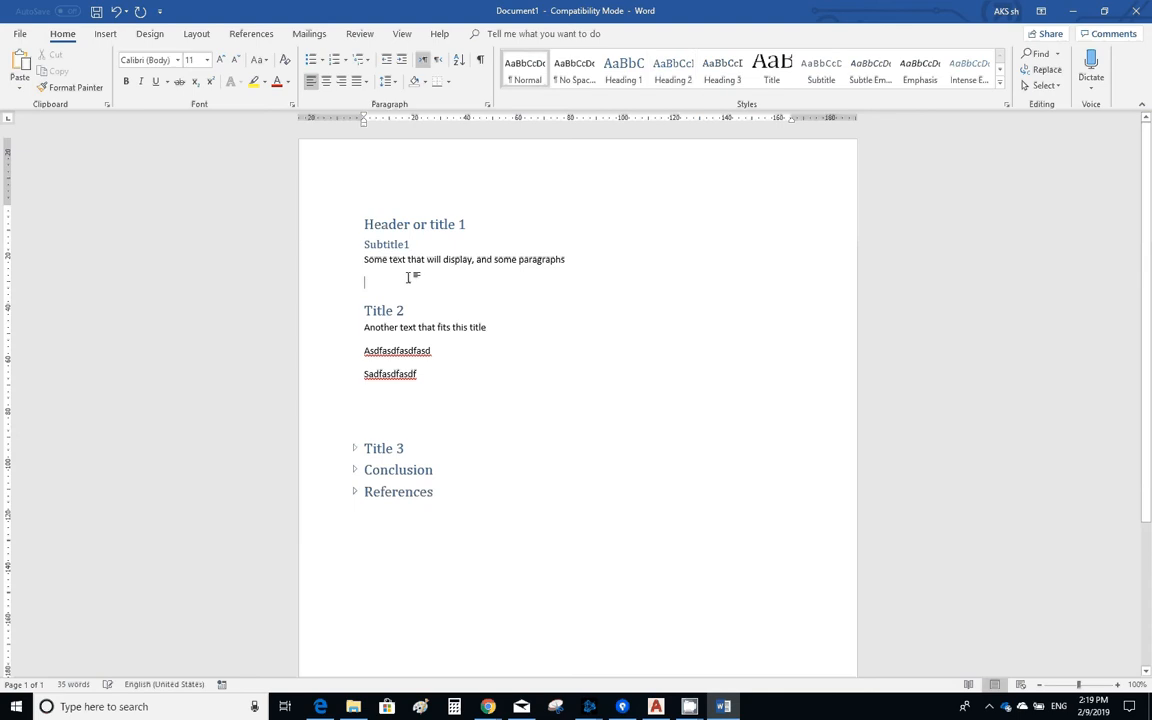
pyautogui.write('subtitle ')
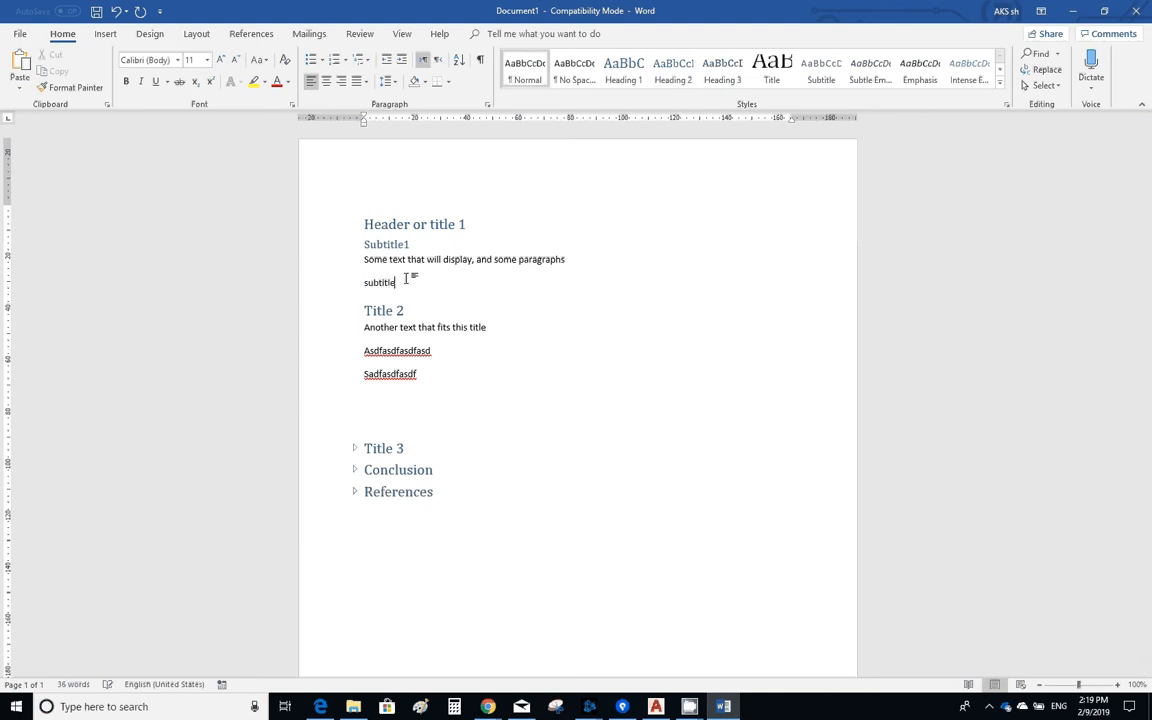
pyautogui.write('2')
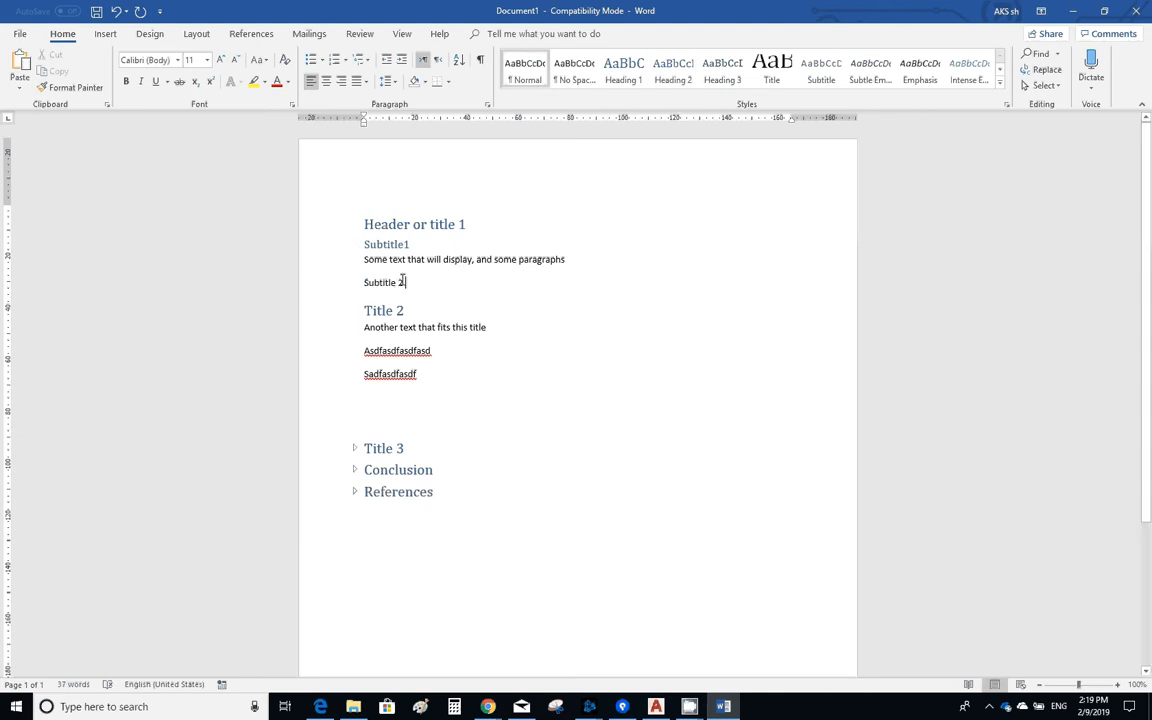
pyautogui.press('Return')
pyautogui.write('te')
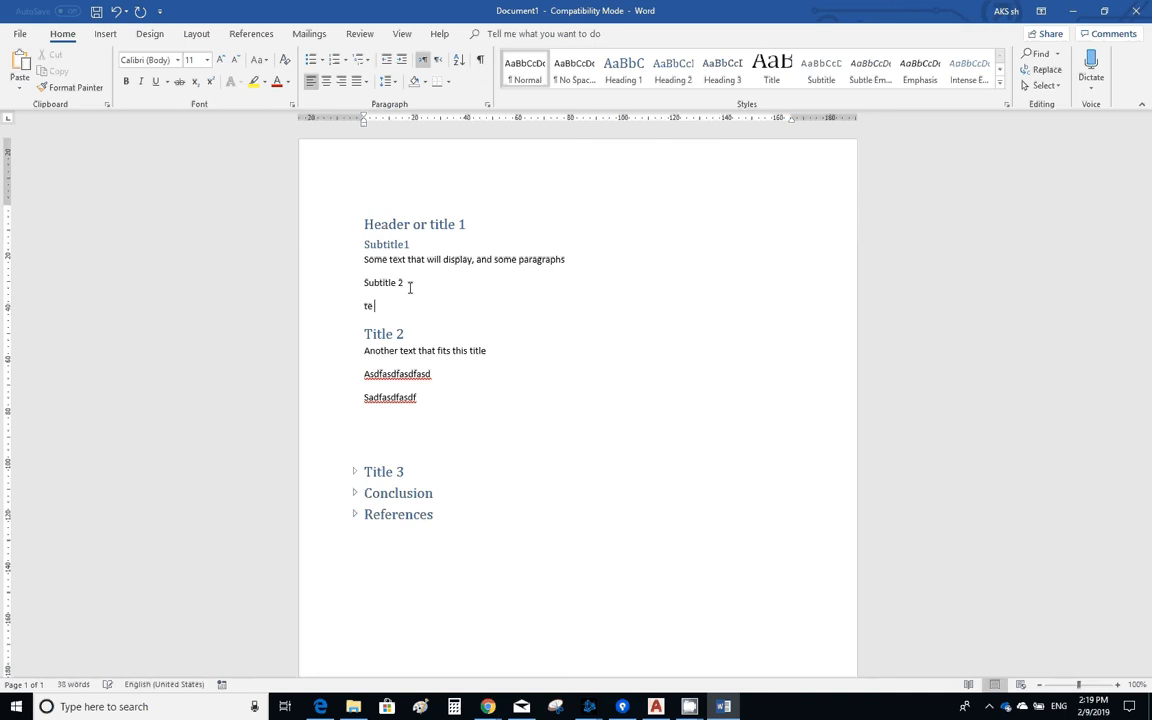
pyautogui.write('sxt')
# - Apply the Heading 2 style to the "Subtitle 2" line
pyautogui.moveTo(424, 284); pyautogui.dragTo(372, 283)
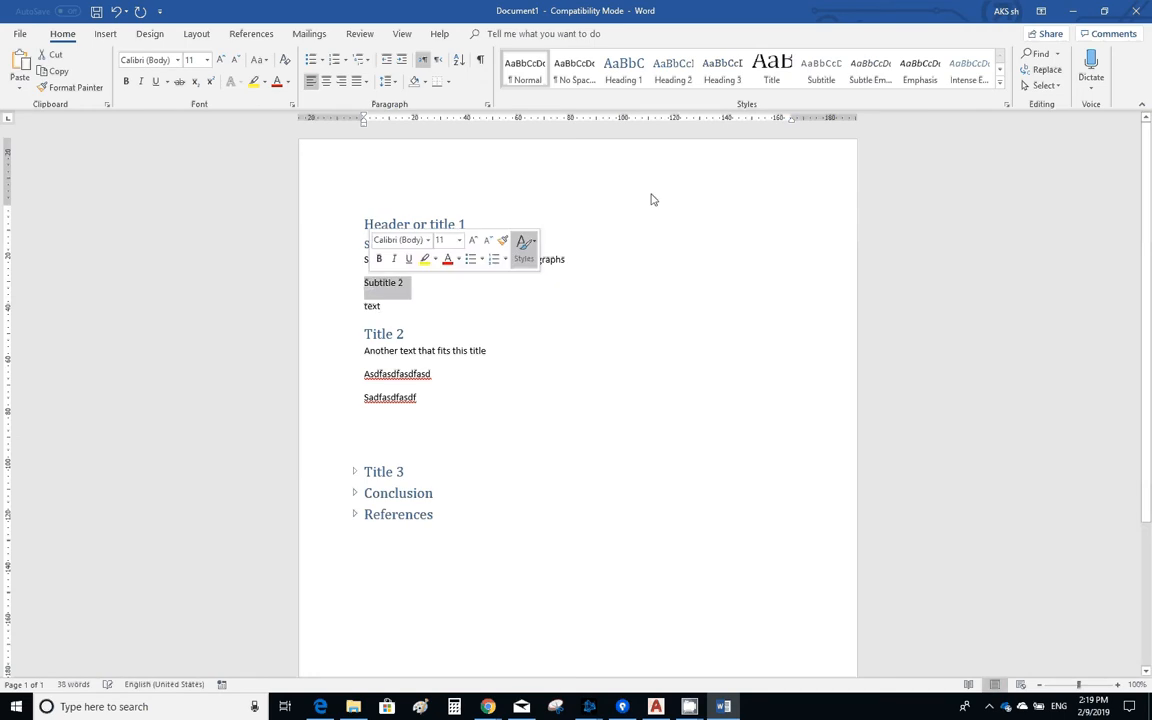
pyautogui.click(673, 68)
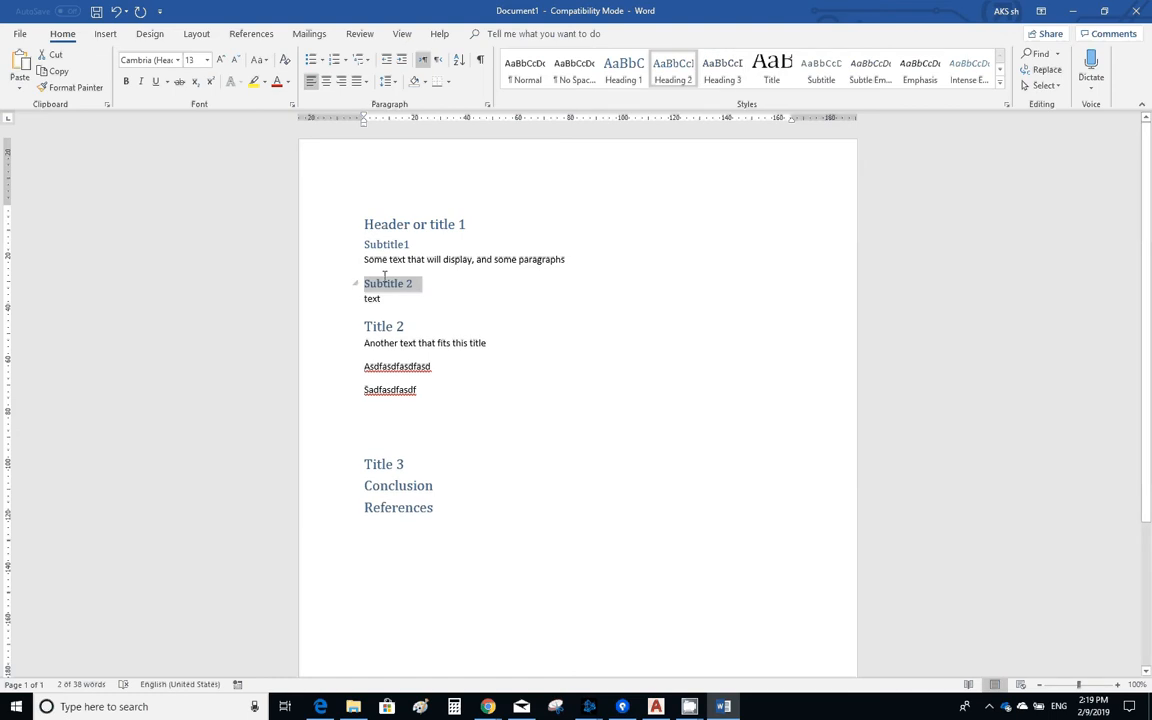
pyautogui.click(385, 422)
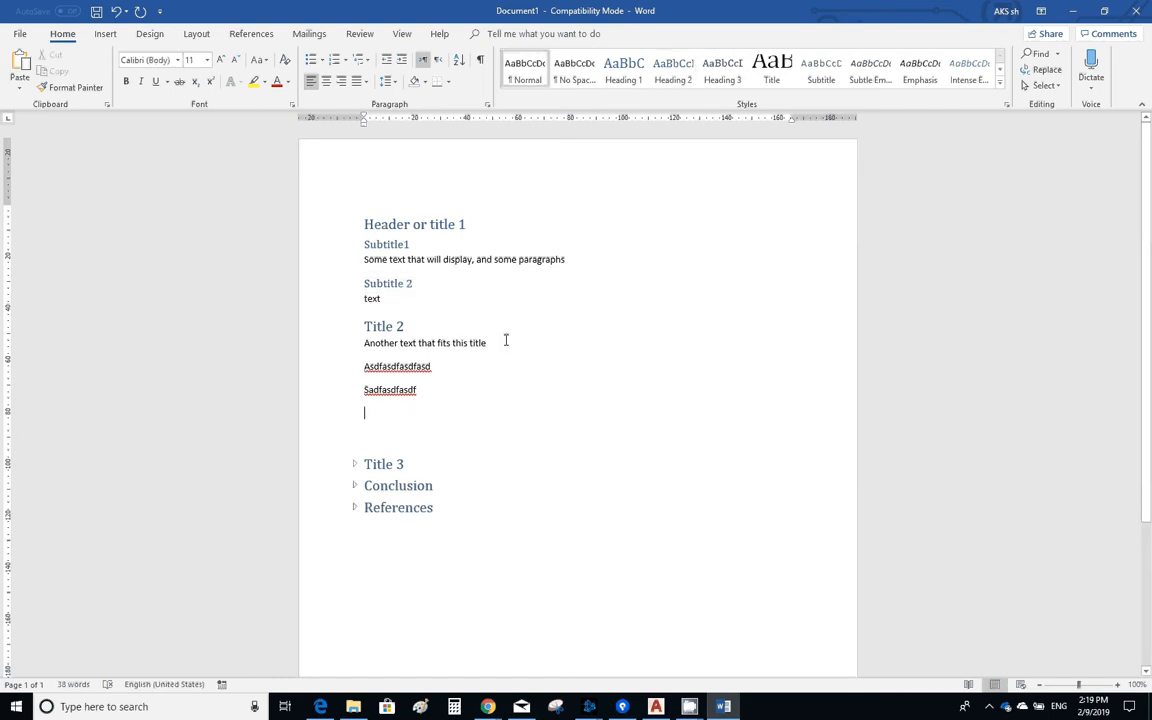
# - Insert two empty lines above the "Header or title 1" heading
pyautogui.click(366, 224)
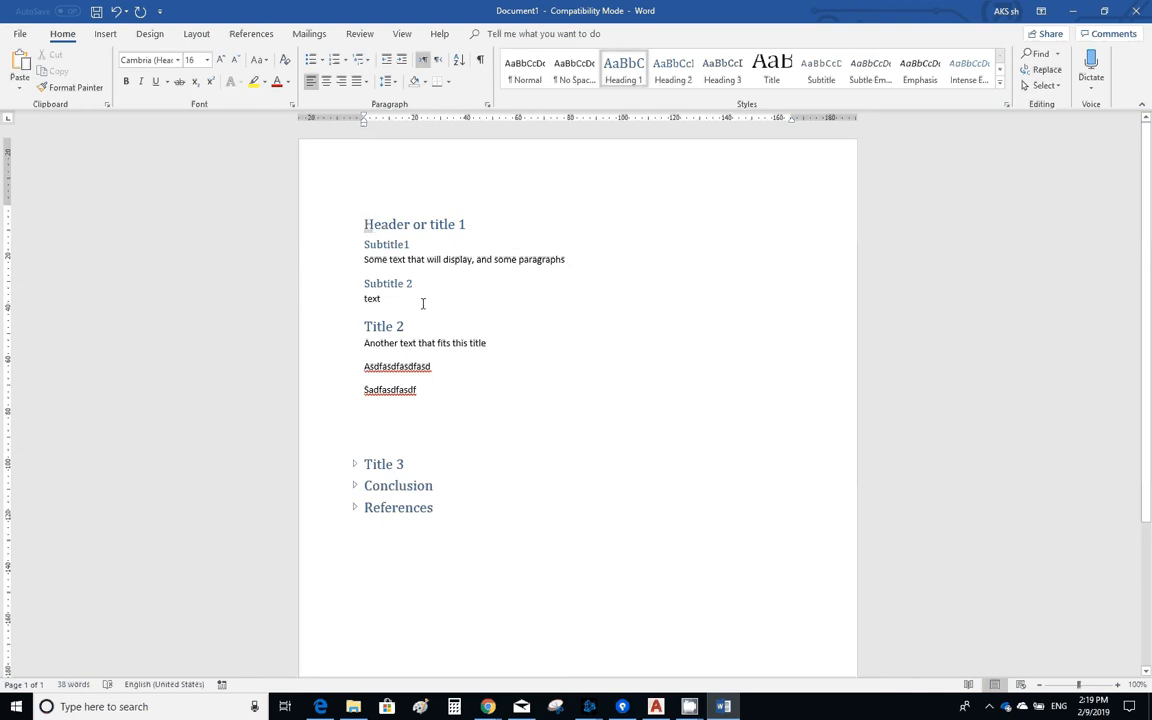
pyautogui.press('Return')
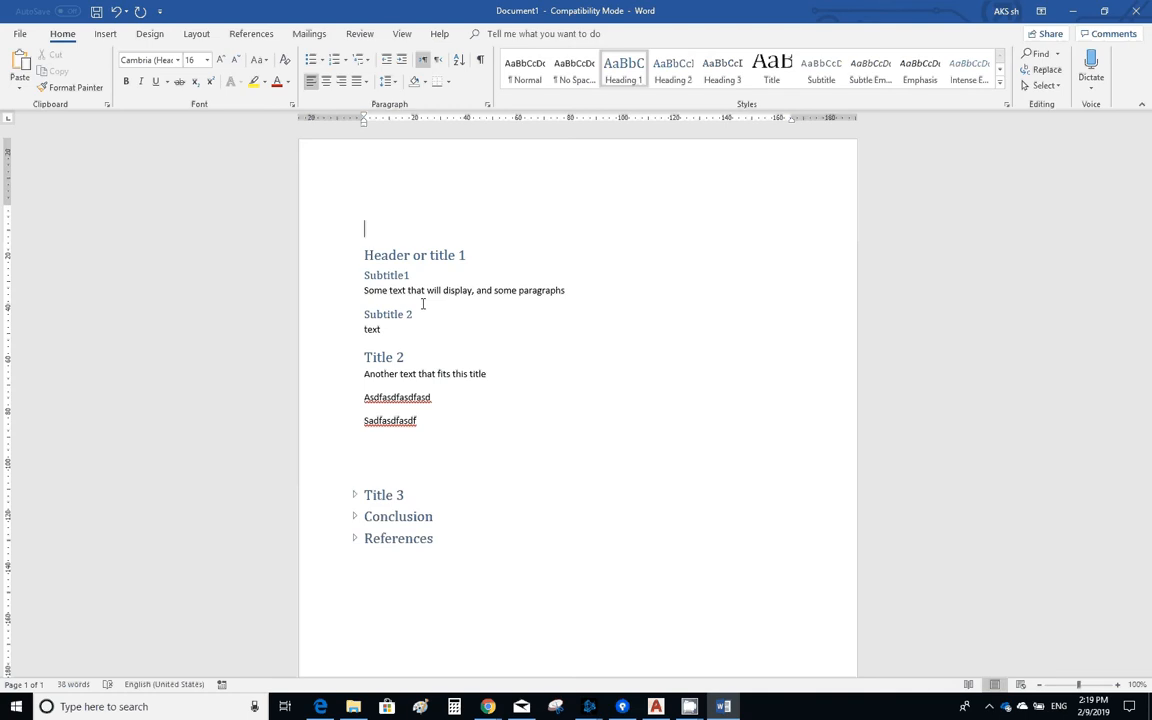
pyautogui.press('Down')
pyautogui.press('Down')
pyautogui.press('Down')
pyautogui.press('Down')
pyautogui.press('Up')
pyautogui.press('Up')
pyautogui.press('Up')
pyautogui.press('Return')
# - Insert empty lines and a page break before "Title 2" so that its section starts on a new page
pyautogui.press('Down')
pyautogui.press('Down')
pyautogui.press('Down')
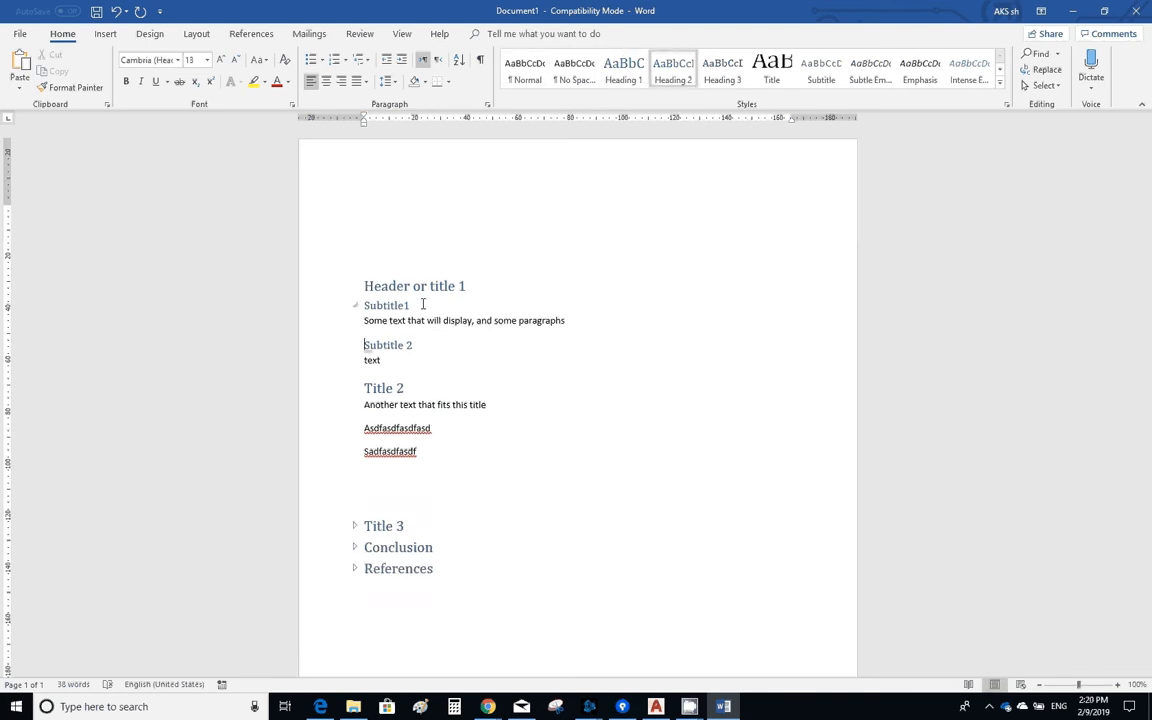
pyautogui.press('Down')
pyautogui.press('Down')
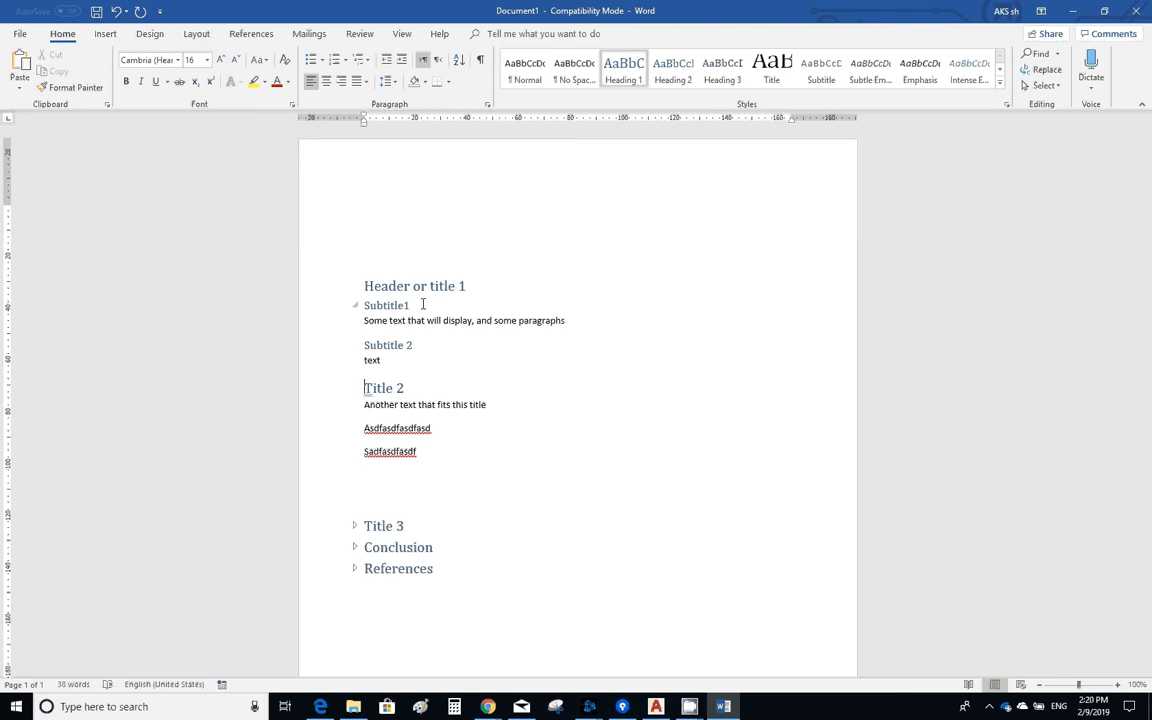
pyautogui.press('Return')
pyautogui.press('Return')
pyautogui.press('Up')
pyautogui.press('Return')
pyautogui.press('Return')
pyautogui.press('Return')
pyautogui.press('Return')
pyautogui.hotkey('ctrl', 'Return')
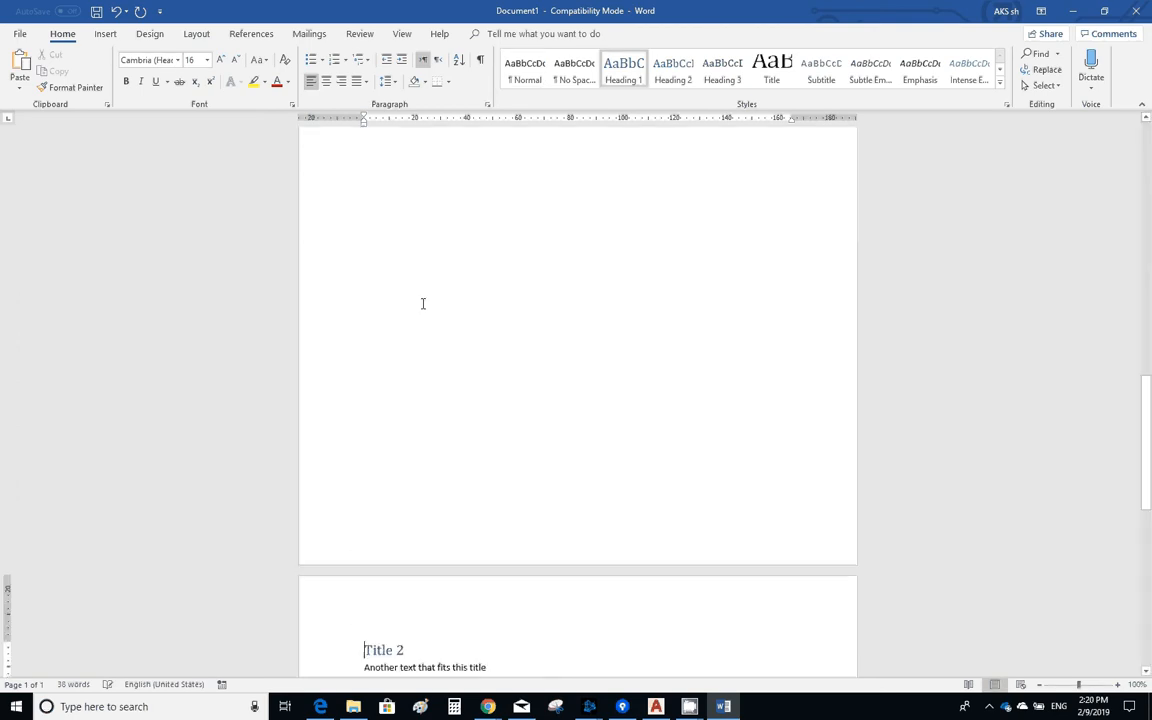
# - Insert a page break before the "Title 3" heading
pyautogui.scroll(-1, 428, 318)
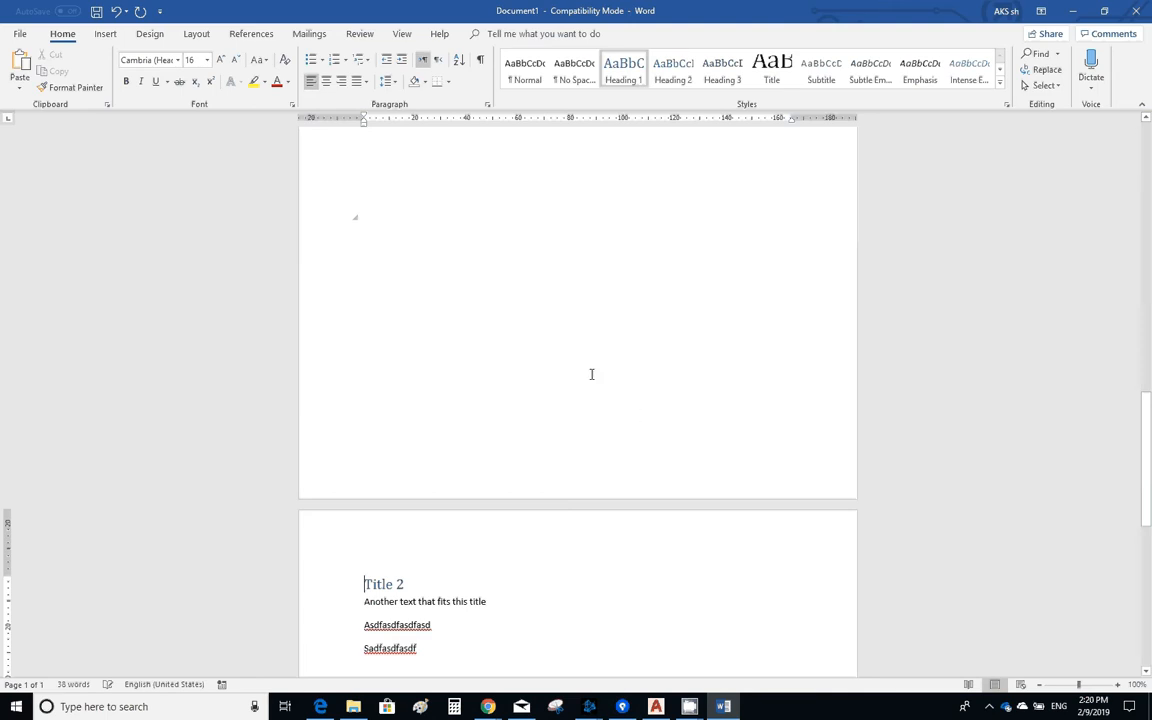
pyautogui.scroll(-1, 573, 397)
pyautogui.scroll(-5, 573, 397)
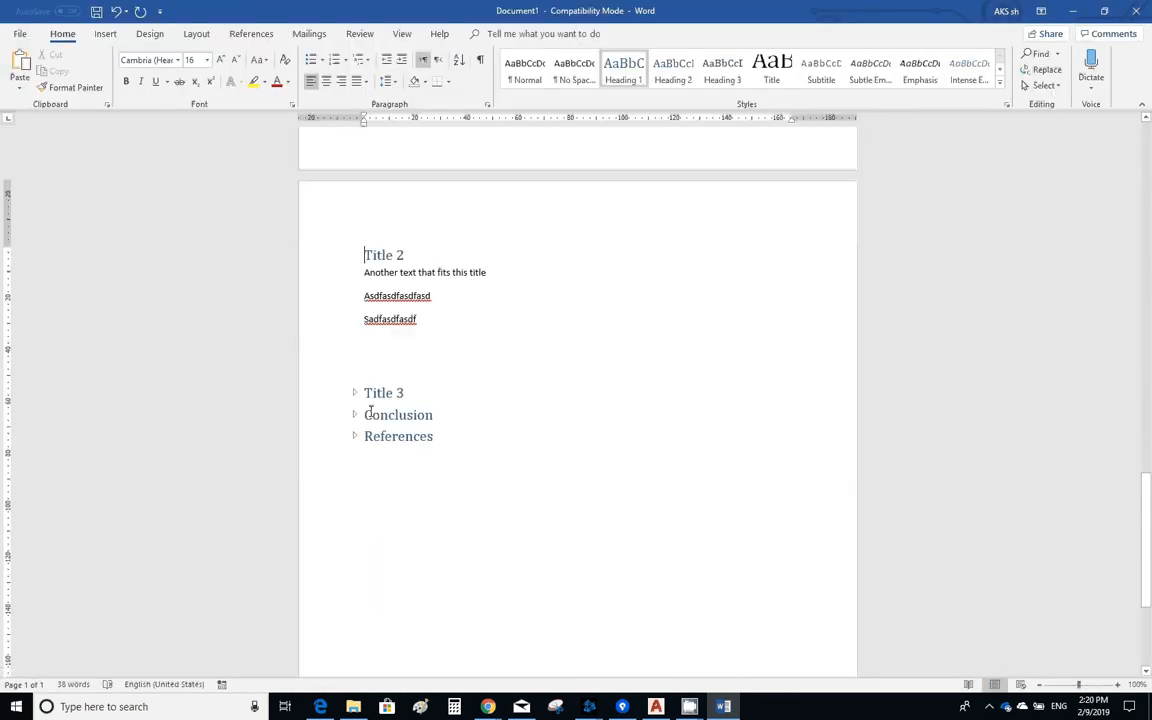
pyautogui.click(105, 33)
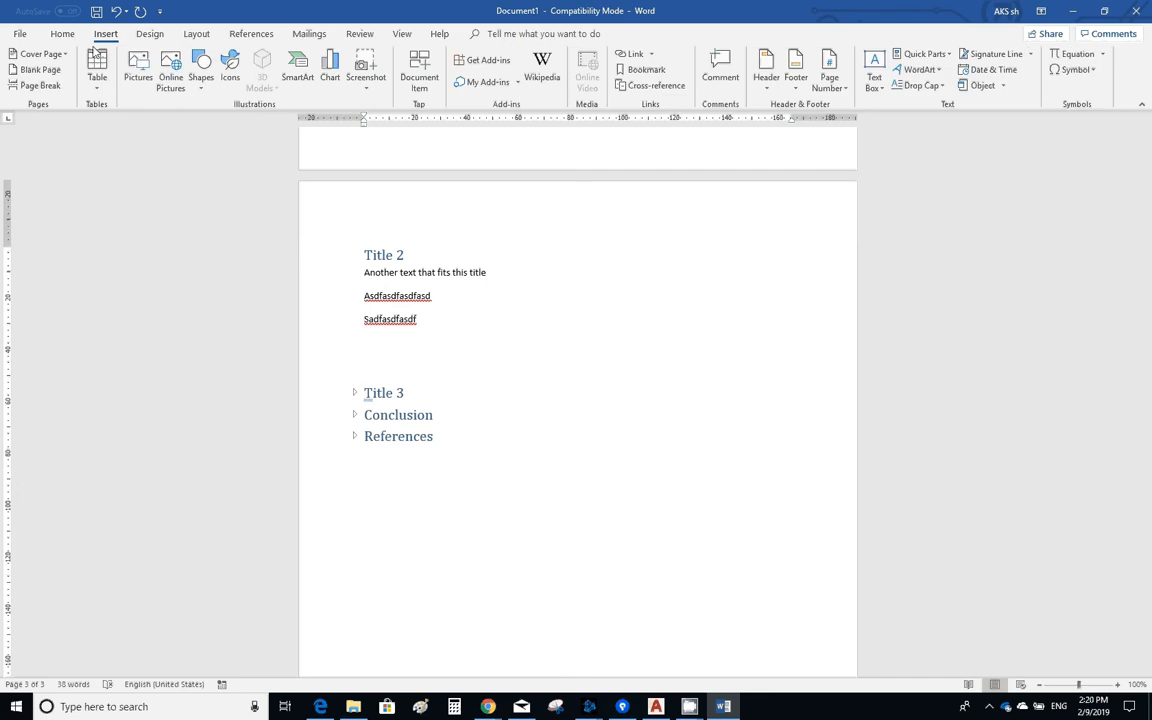
pyautogui.click(38, 85)
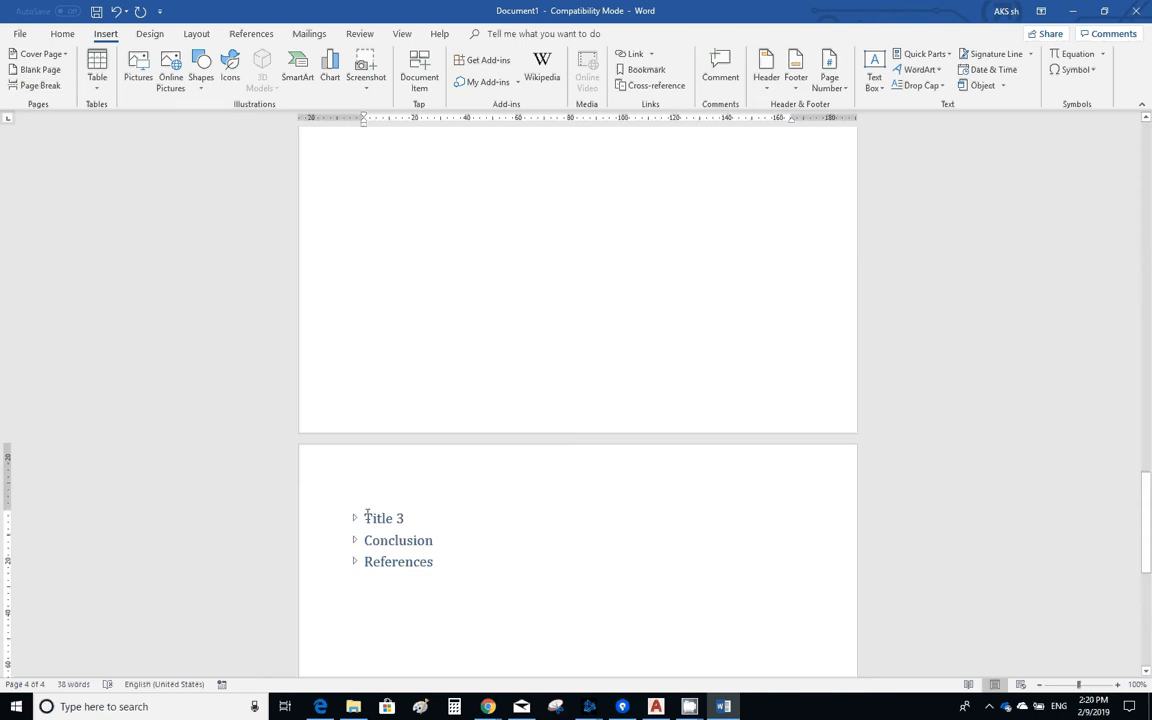
pyautogui.click(418, 521)
pyautogui.write('\\')
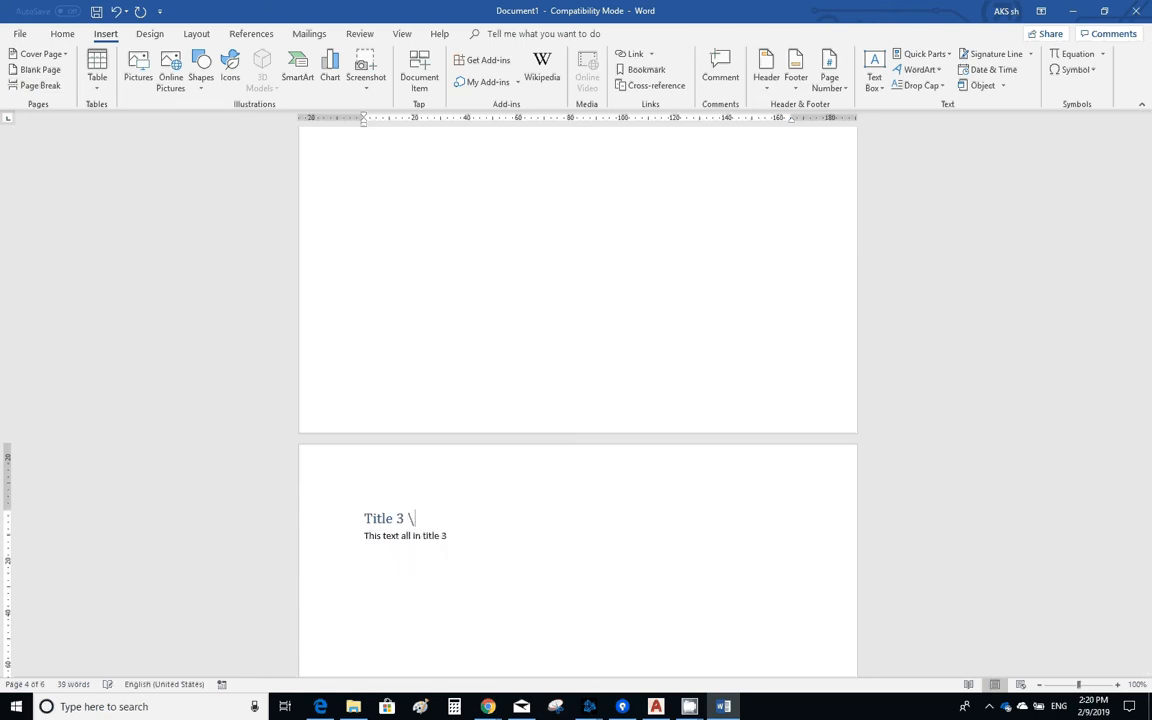
pyautogui.press('BackSpace')
pyautogui.press('BackSpace')
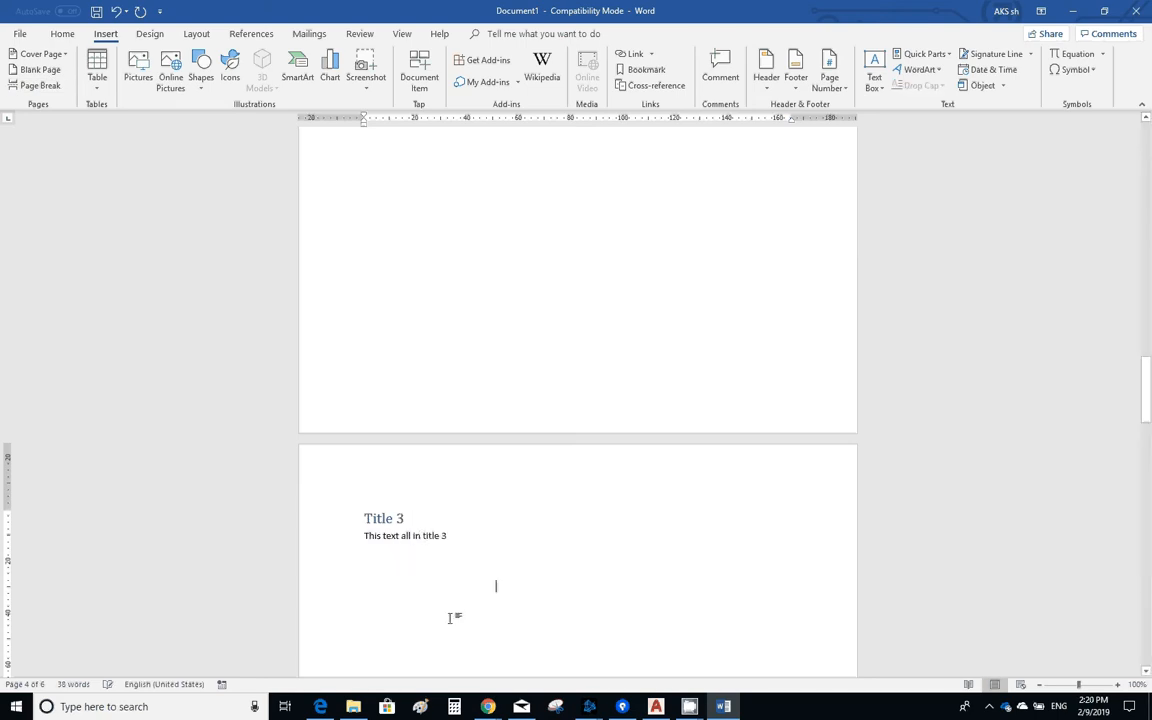
# - Insert a blank page after the "Title 3" text and delete the surplus blank pages before "Conclusion"
pyautogui.scroll(-3, 450, 617)
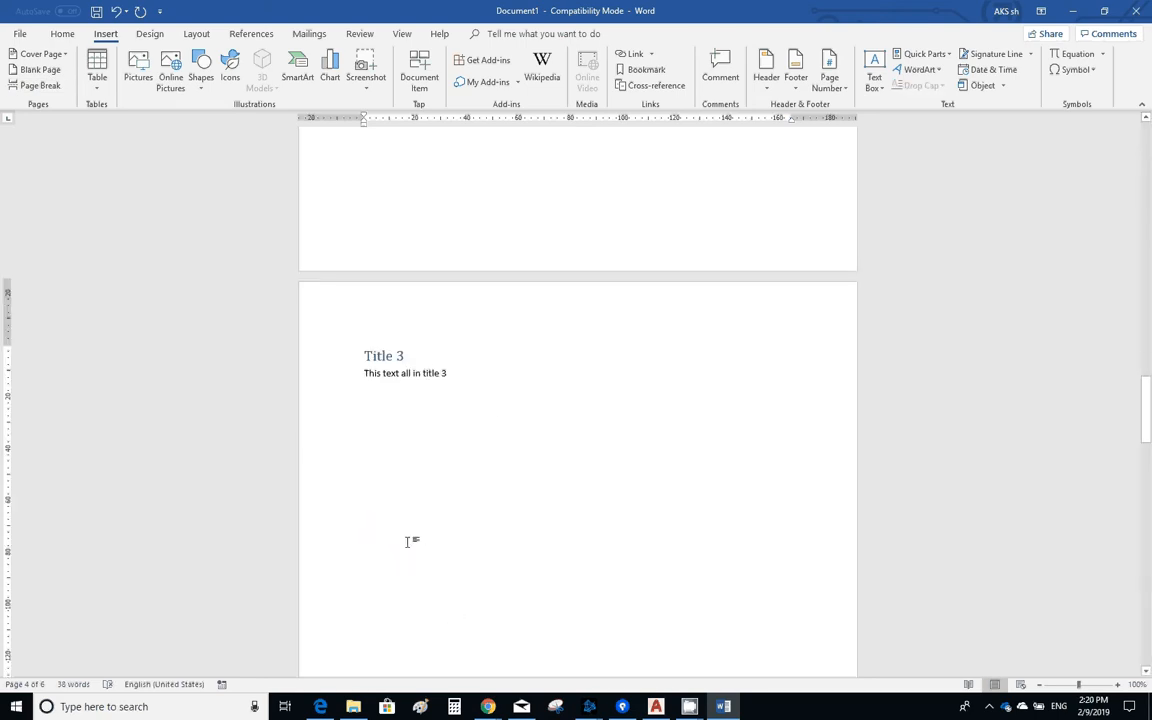
pyautogui.click(30, 70)
pyautogui.scroll(-4, 378, 505)
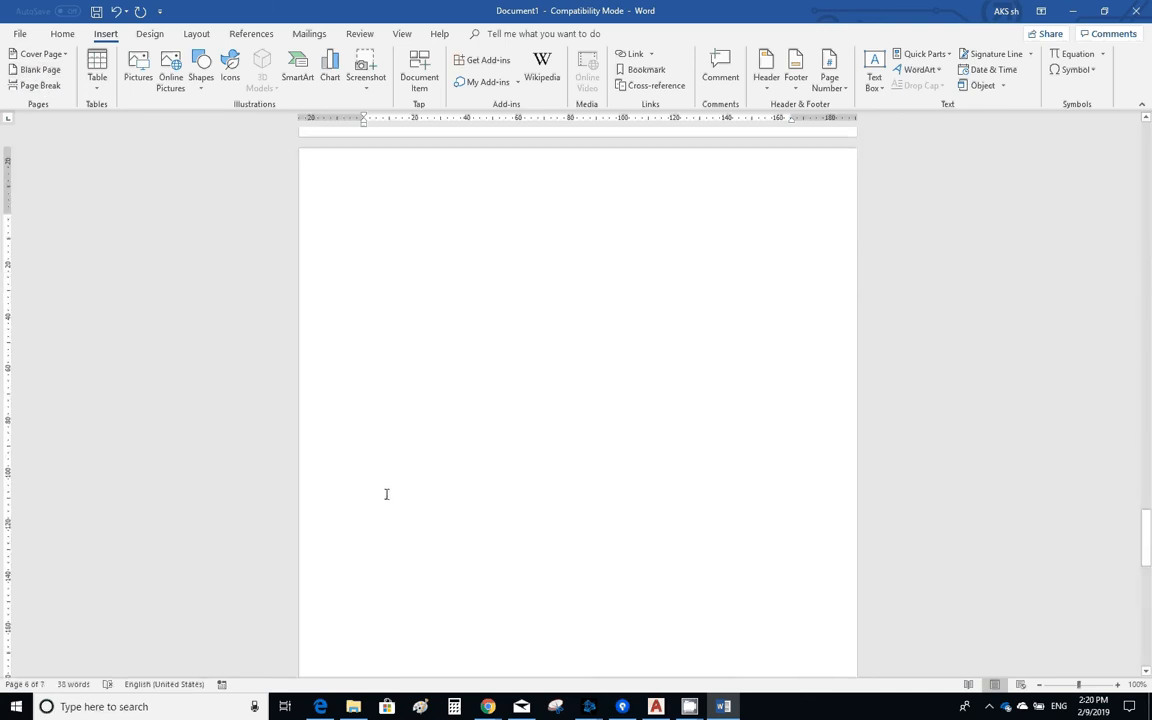
pyautogui.scroll(10, 387, 495)
pyautogui.scroll(-2, 389, 500)
pyautogui.press('BackSpace')
pyautogui.press('BackSpace')
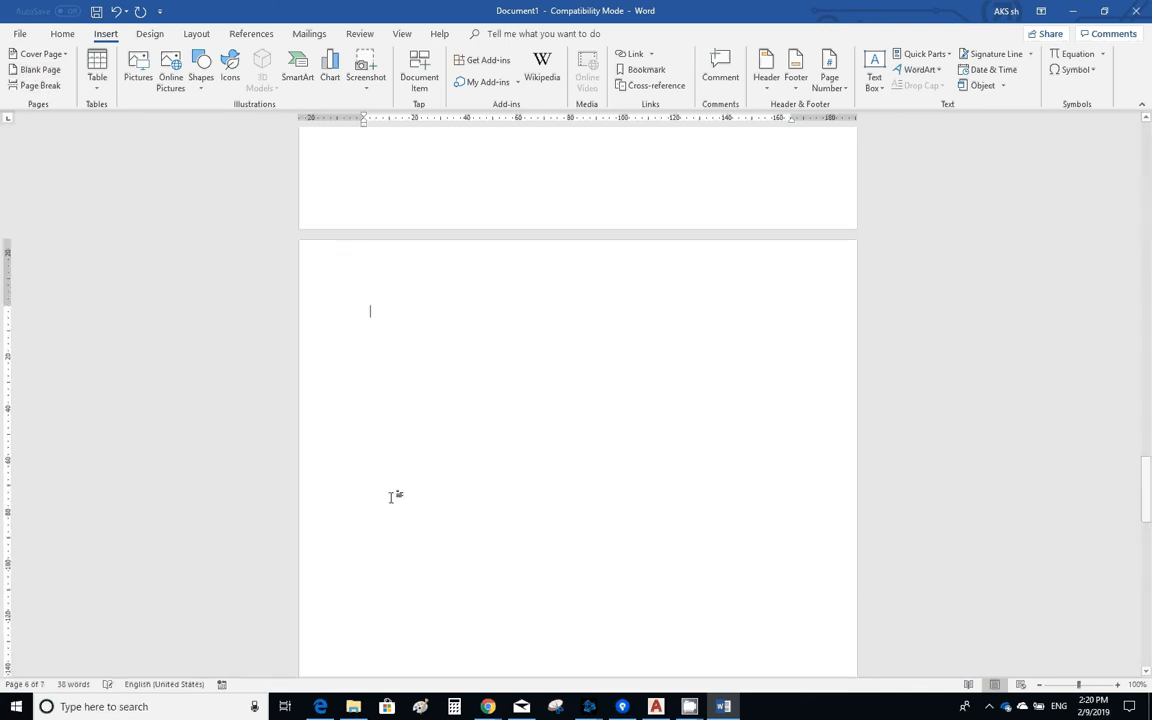
pyautogui.scroll(7, 391, 498)
pyautogui.scroll(10, 391, 497)
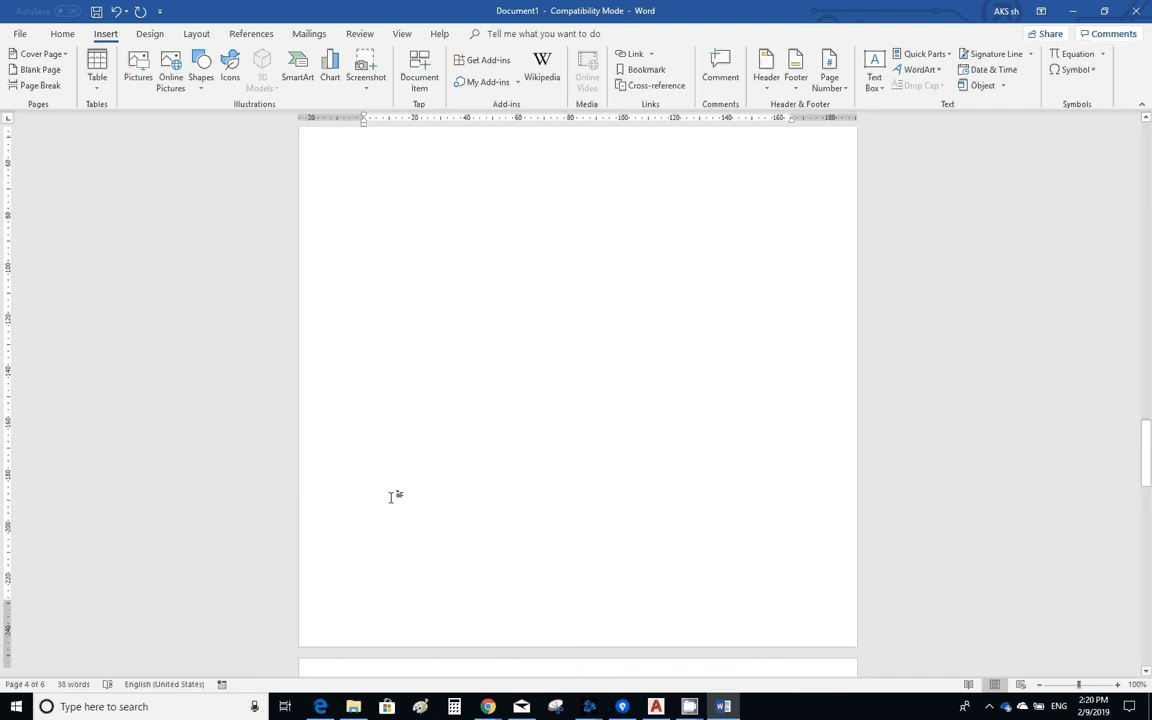
pyautogui.scroll(-9, 406, 455)
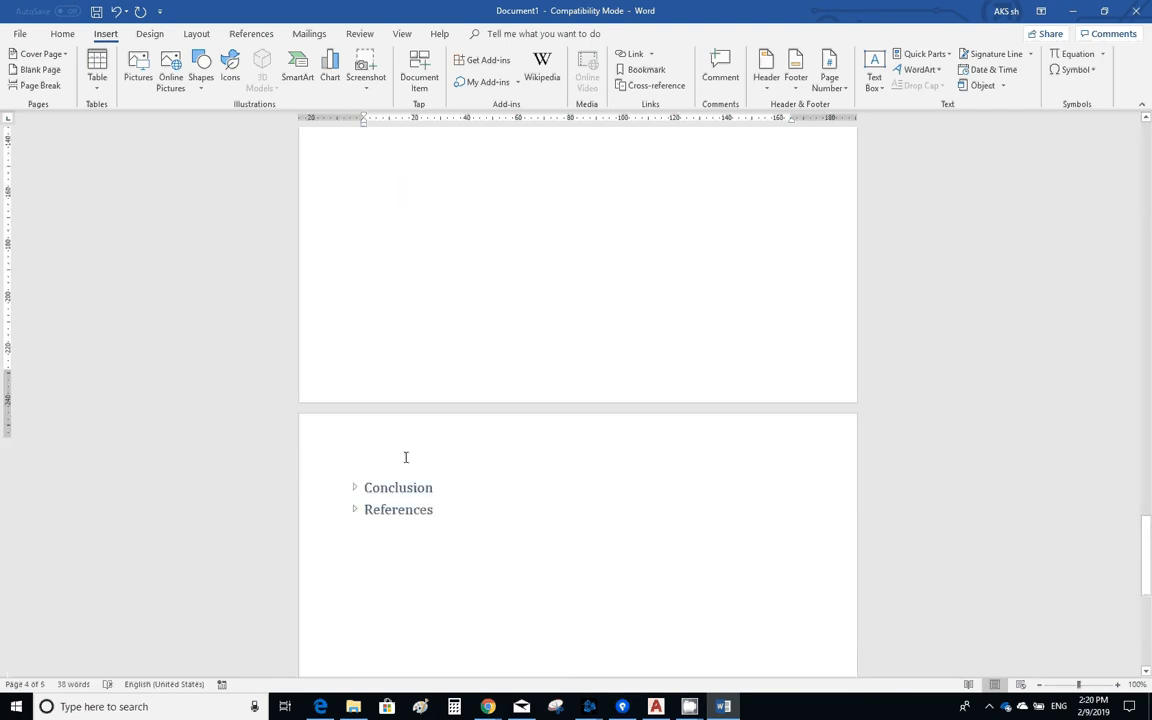
# - Insert an Automatic Table 2 table of contents on the empty first line above "Header or title 1"
pyautogui.scroll(1, 443, 555)
pyautogui.scroll(12, 440, 540)
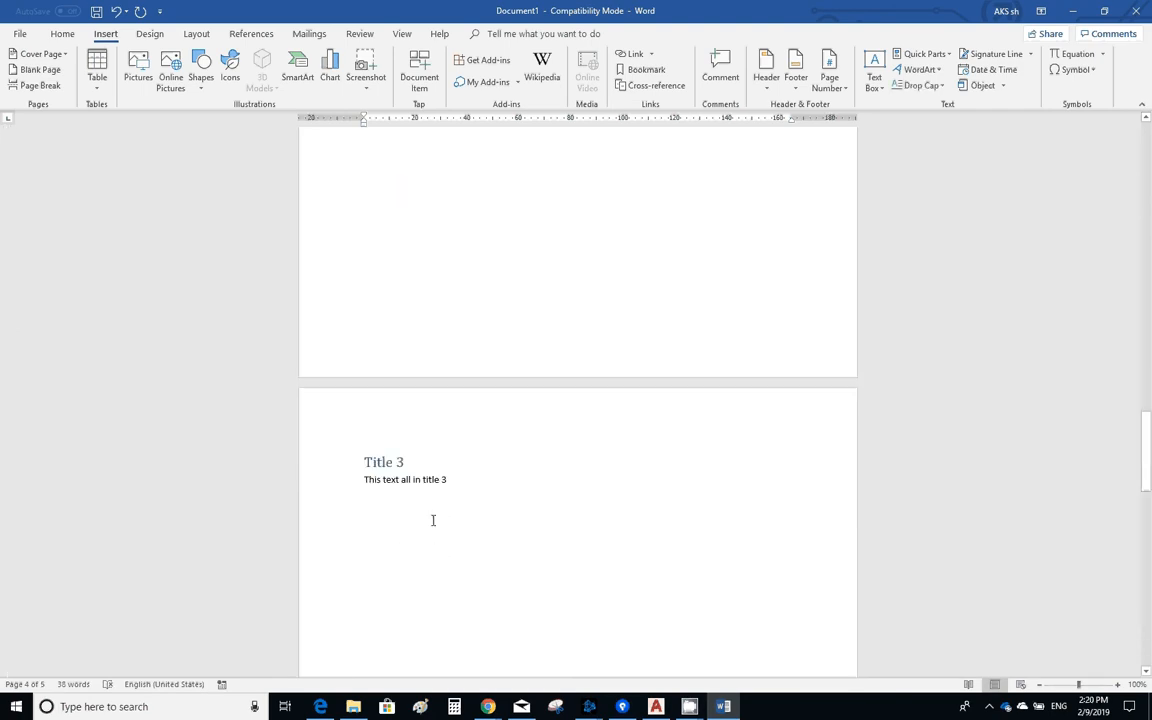
pyautogui.scroll(15, 432, 515)
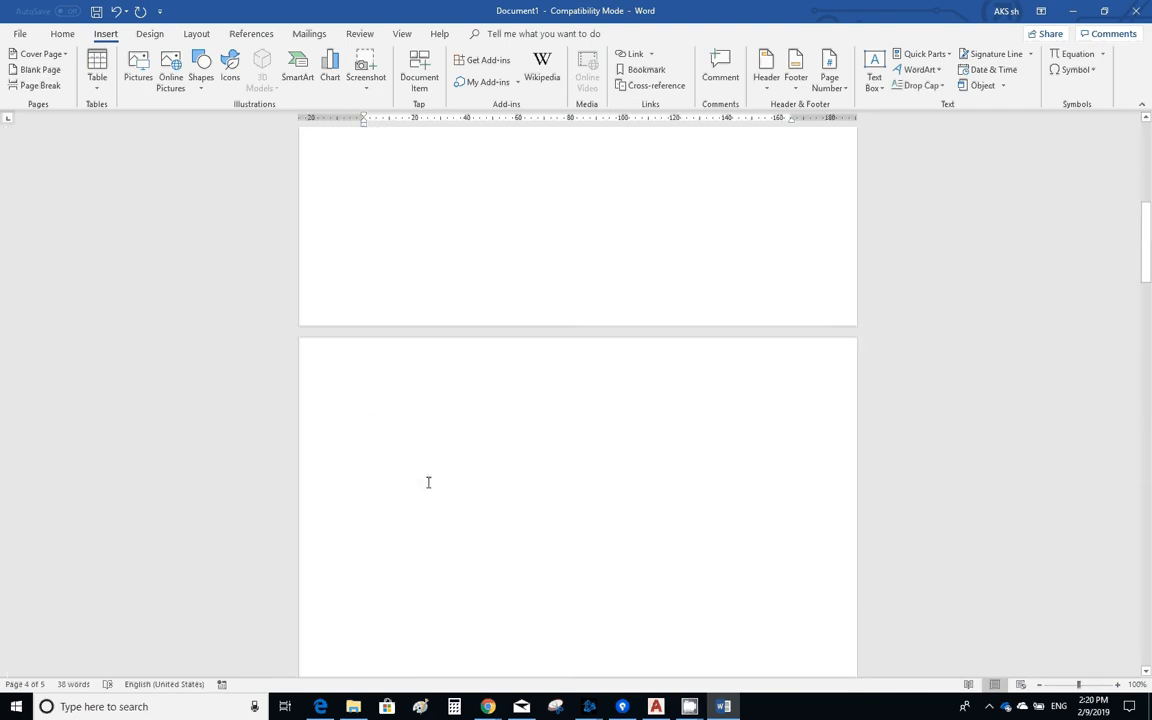
pyautogui.click(373, 216)
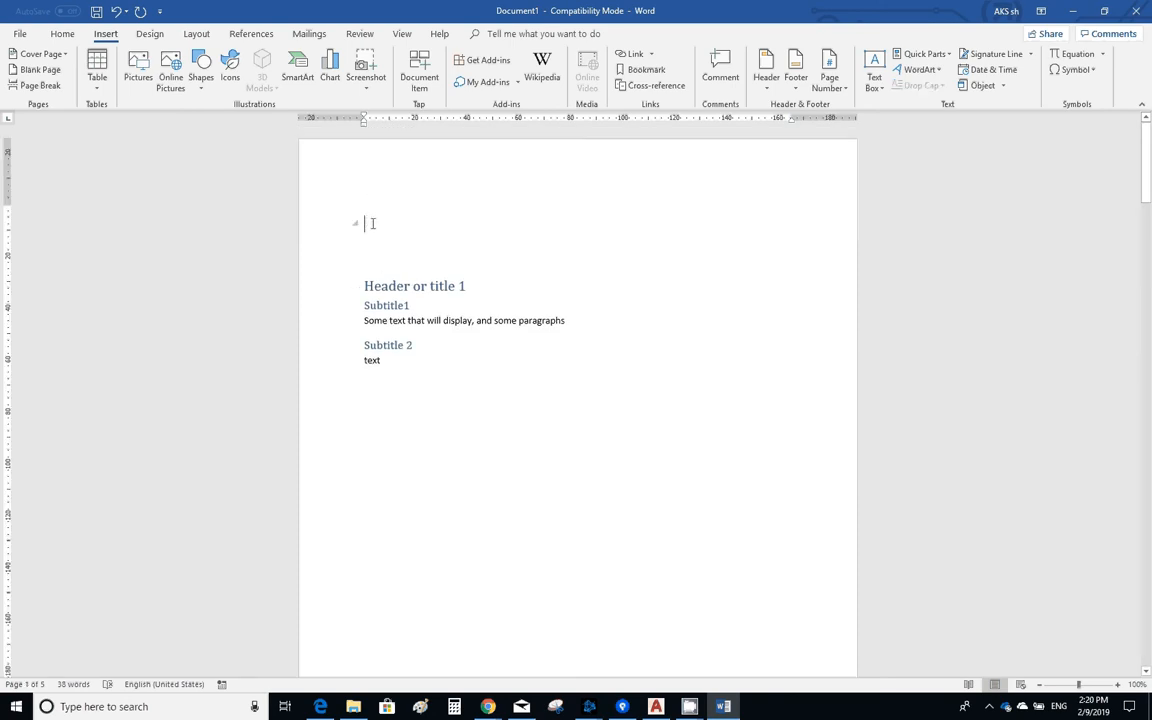
pyautogui.click(251, 35)
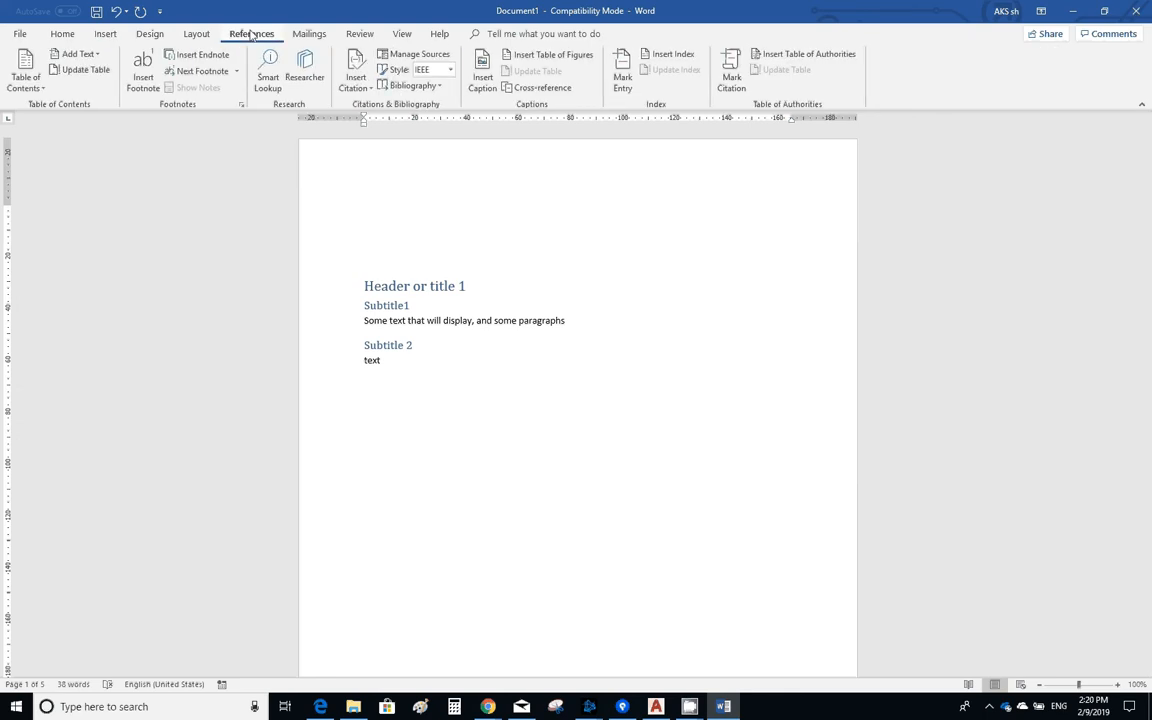
pyautogui.click(41, 90)
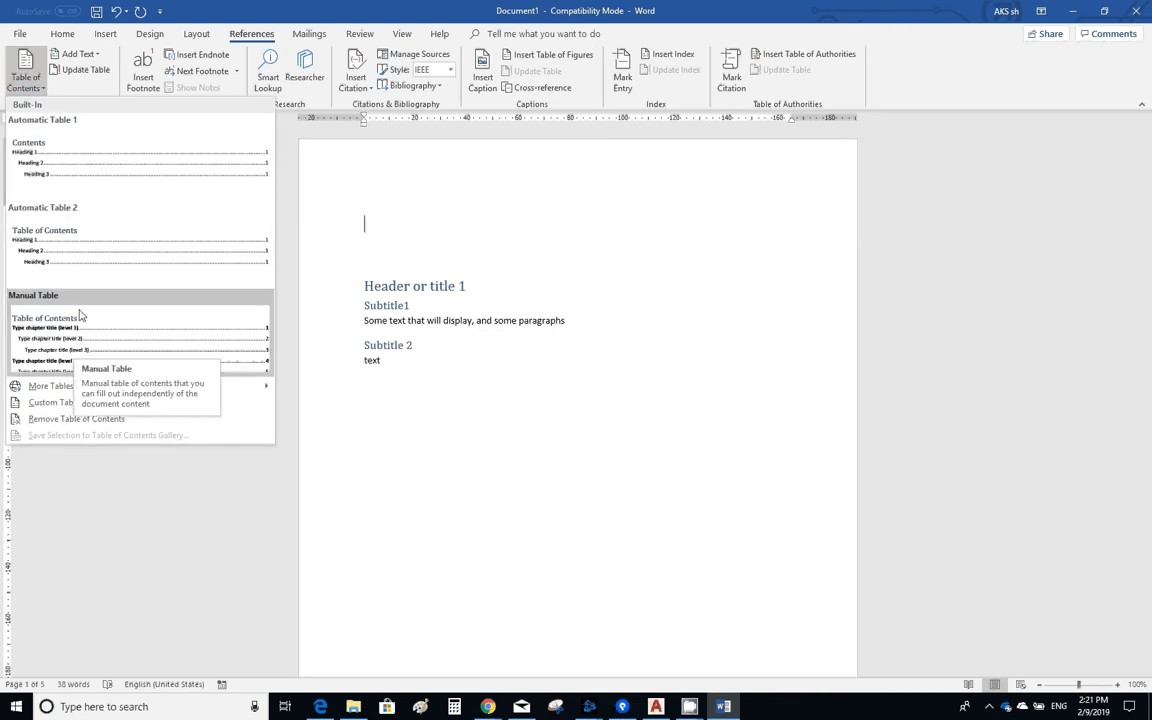
pyautogui.click(78, 241)
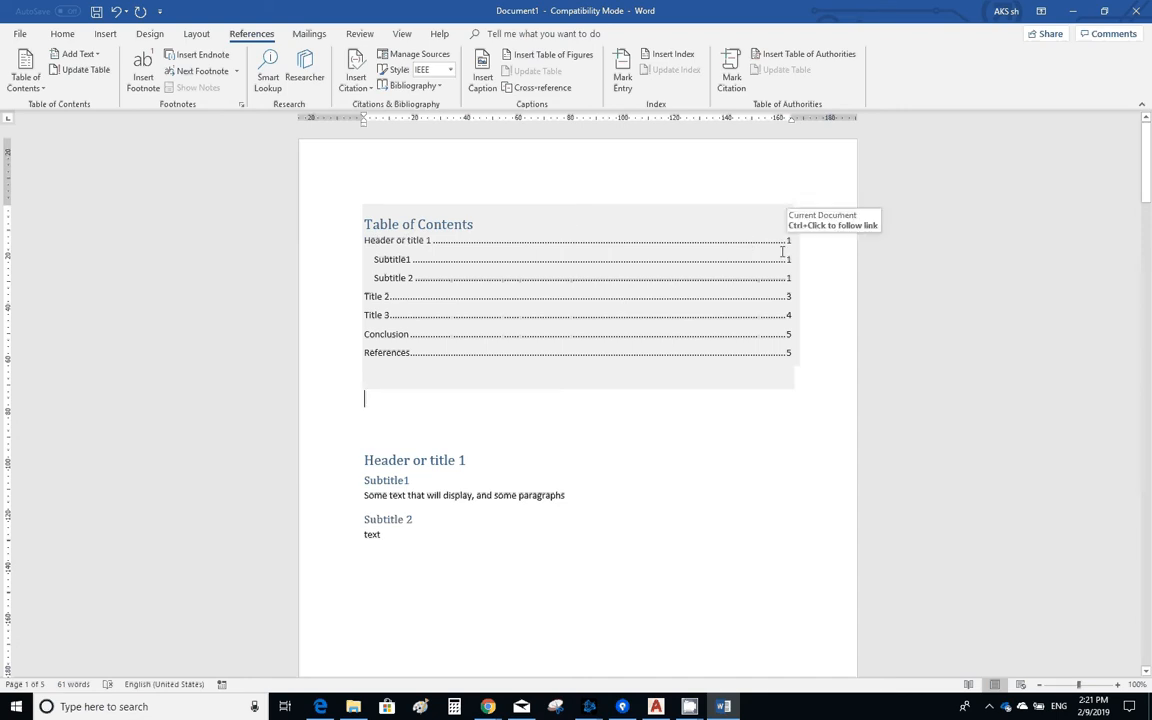
# - Insert a blank page between the table of contents and the "Header or title 1" heading
pyautogui.scroll(-2, 668, 375)
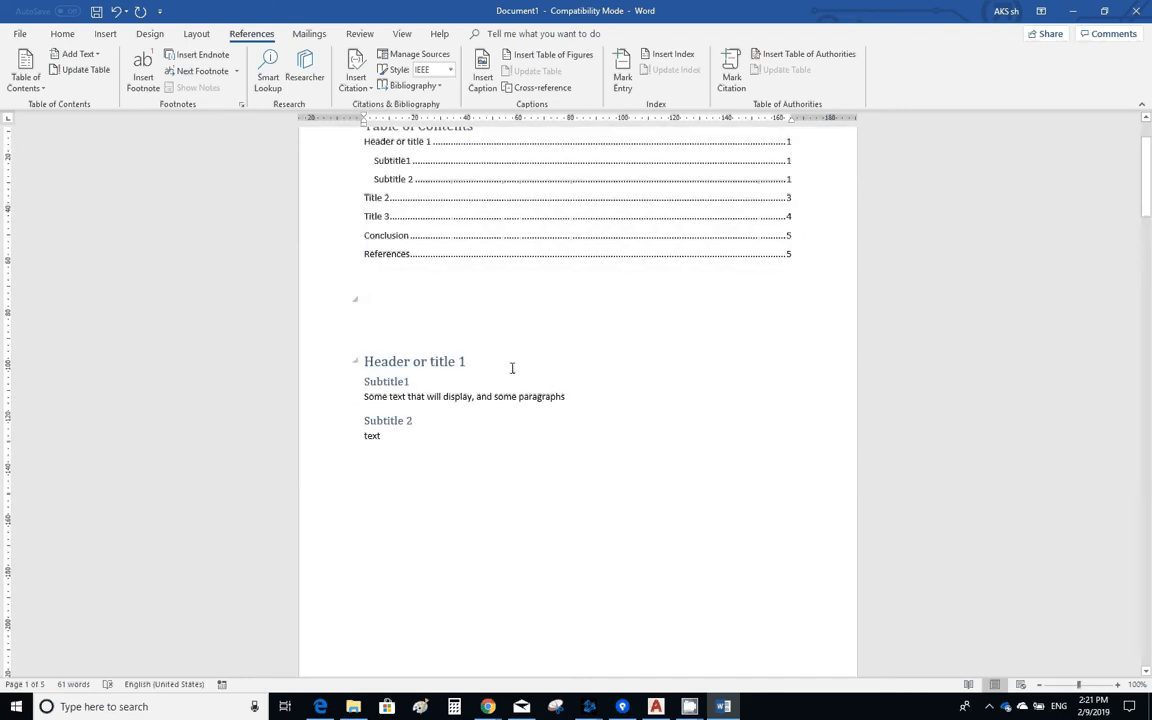
pyautogui.click(390, 333)
pyautogui.scroll(2, 390, 336)
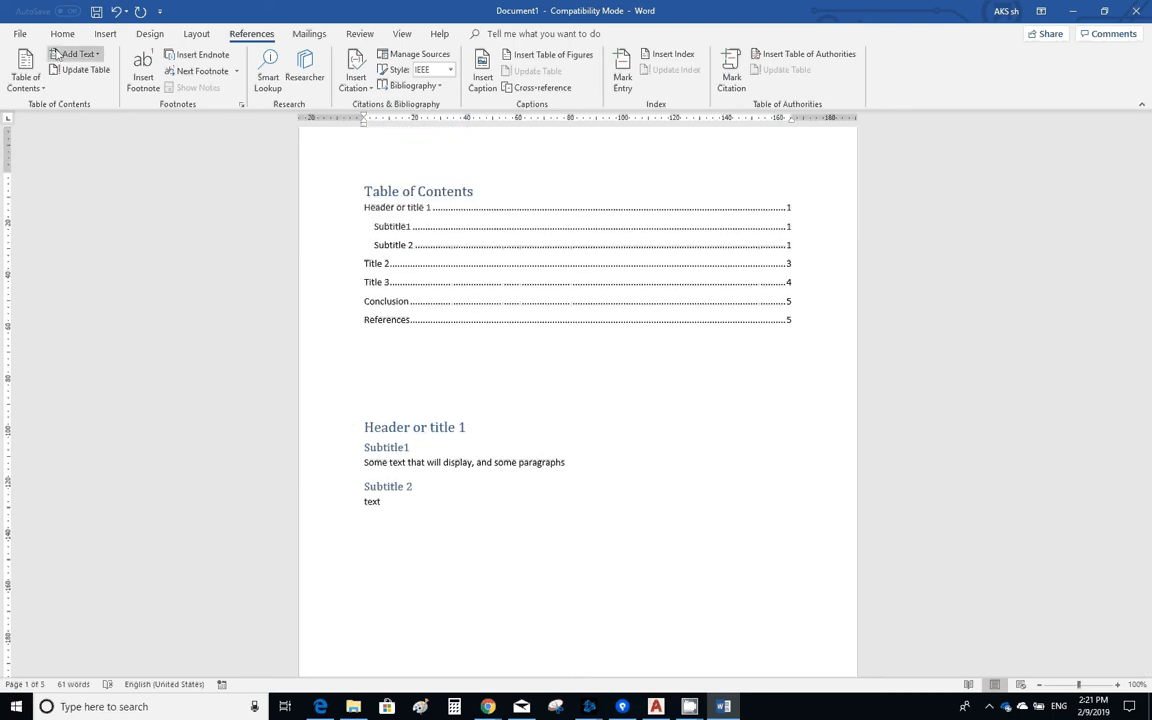
pyautogui.click(110, 37)
pyautogui.click(54, 72)
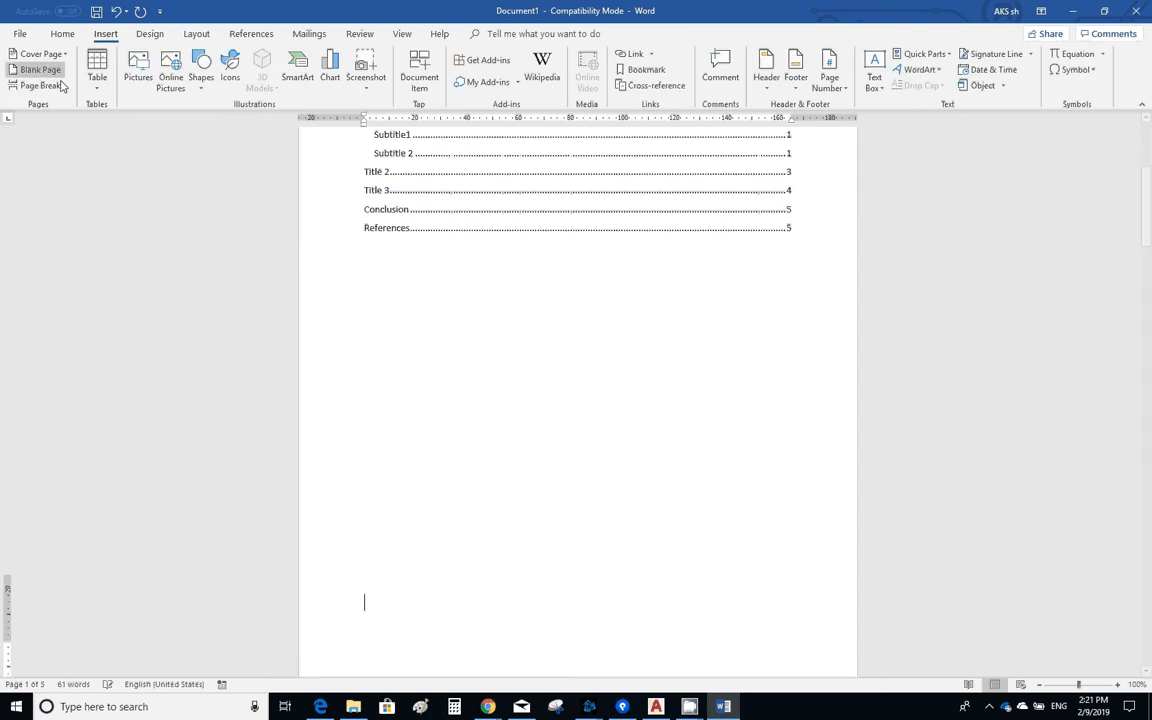
# - Examine the pages between the table of contents and "Header or title 1" for surplus blank pages
pyautogui.scroll(-3, 509, 413)
pyautogui.scroll(-7, 507, 434)
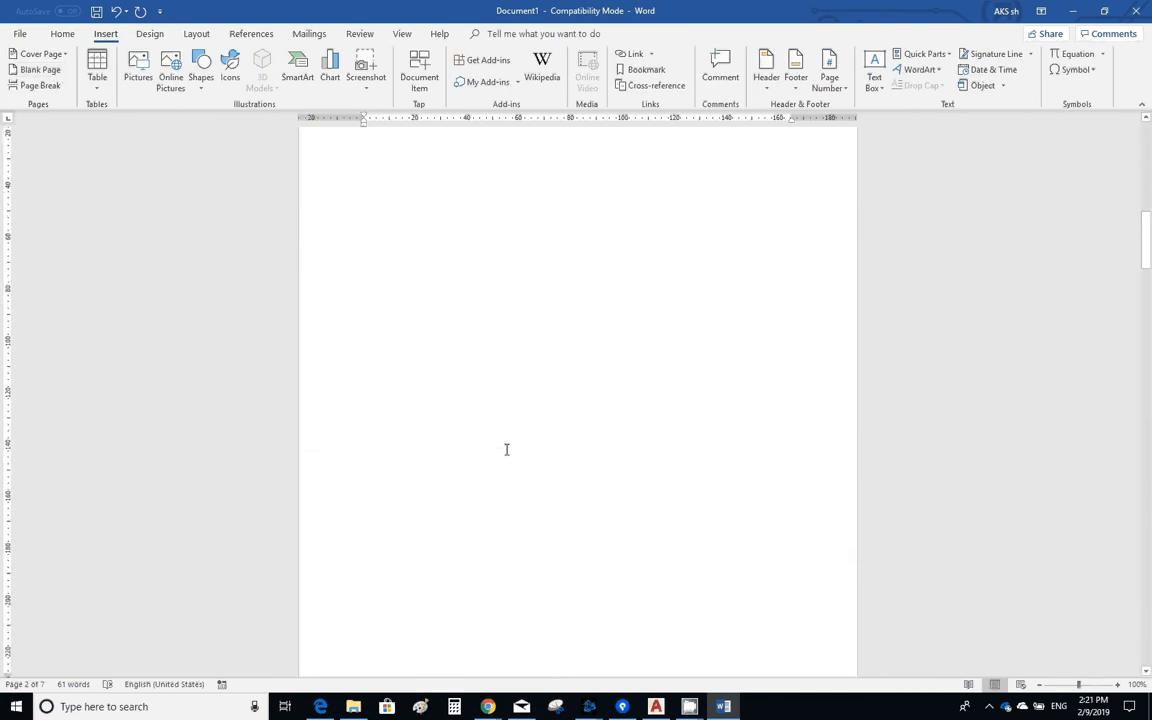
pyautogui.scroll(10, 506, 449)
pyautogui.scroll(5, 488, 438)
pyautogui.scroll(-2, 480, 455)
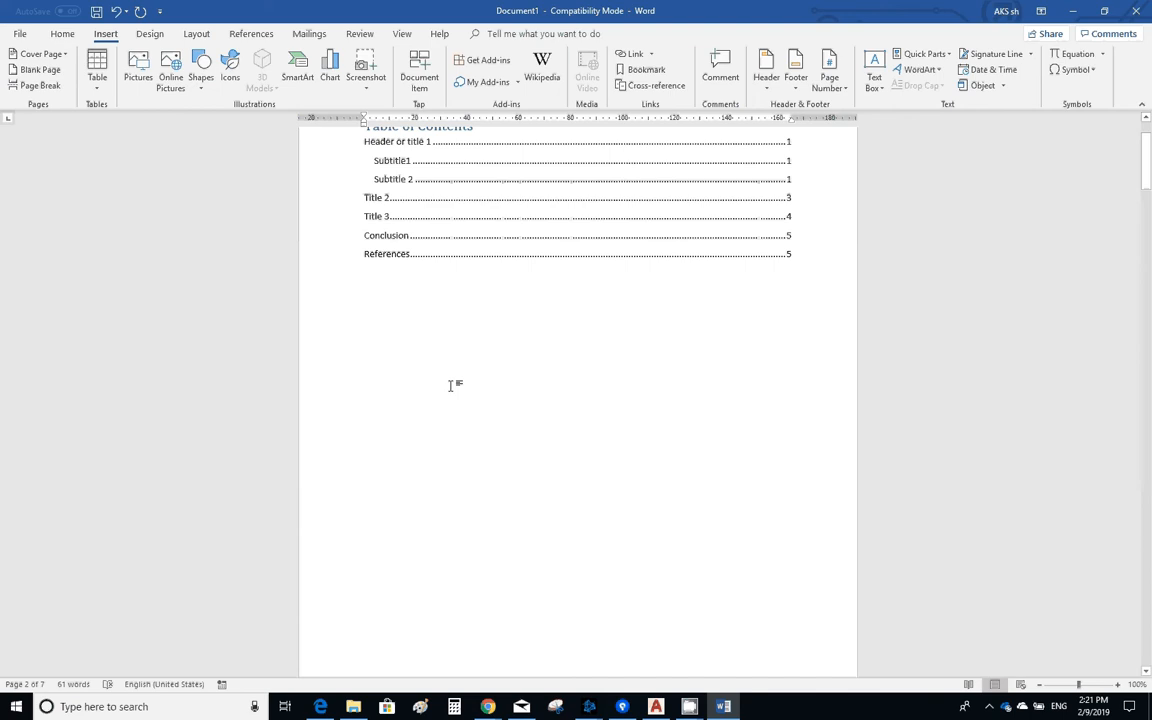
pyautogui.scroll(-2, 458, 391)
pyautogui.scroll(-12, 457, 393)
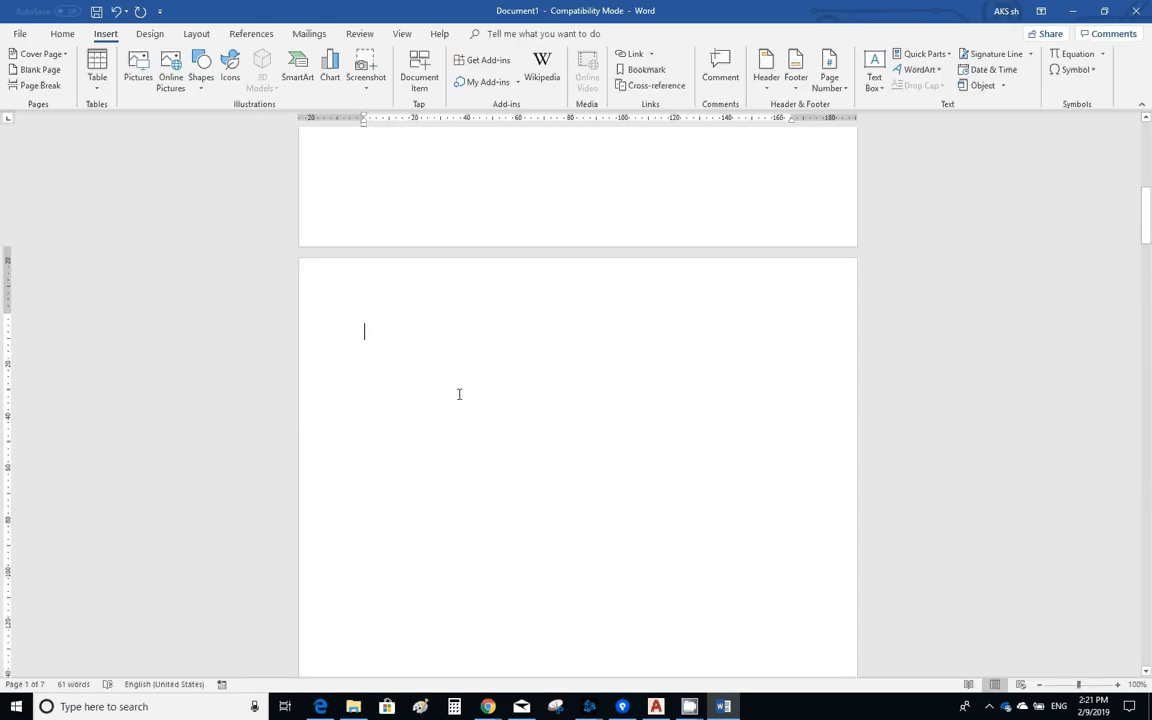
pyautogui.scroll(4, 455, 385)
pyautogui.scroll(10, 455, 380)
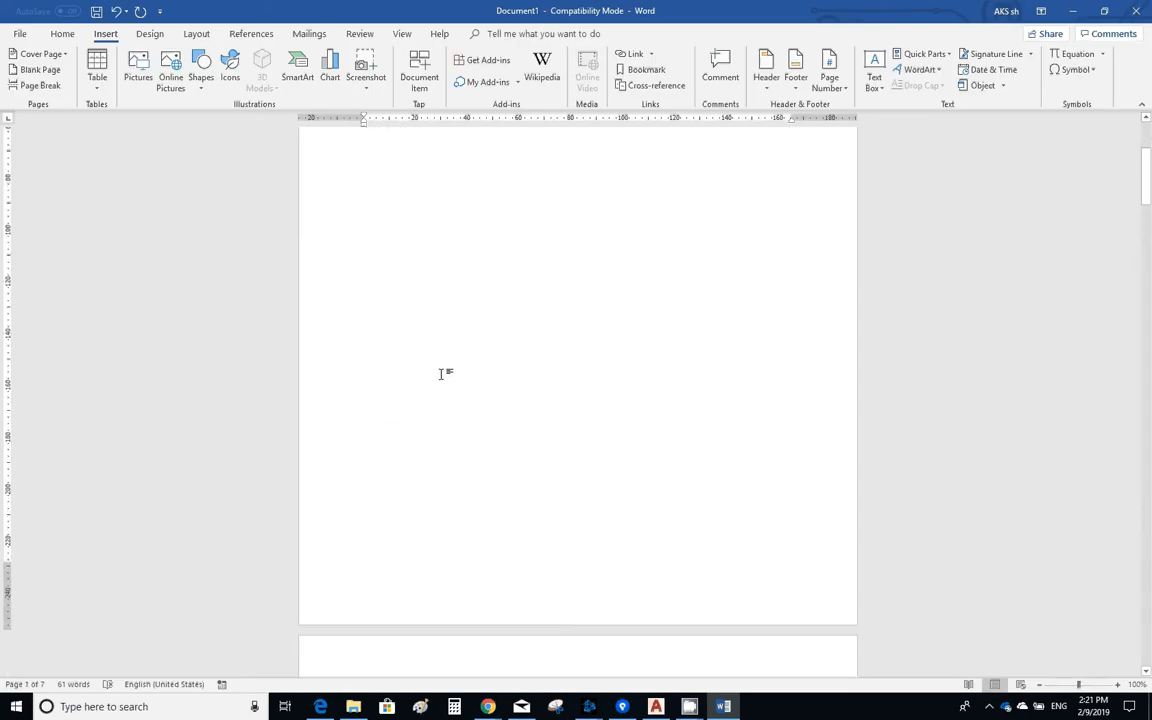
pyautogui.scroll(-4, 447, 380)
pyautogui.scroll(-20, 447, 380)
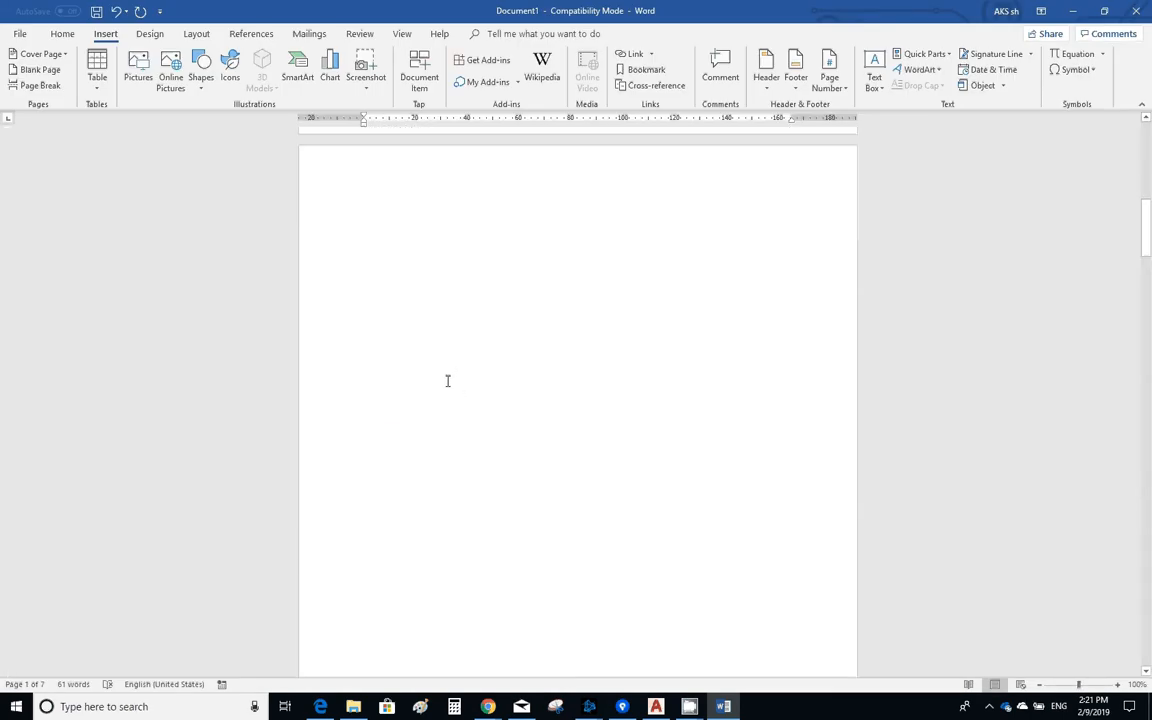
# - Delete the surplus blank page before "Header or title 1" so that its section directly follows the table of contents page
pyautogui.scroll(3, 445, 380)
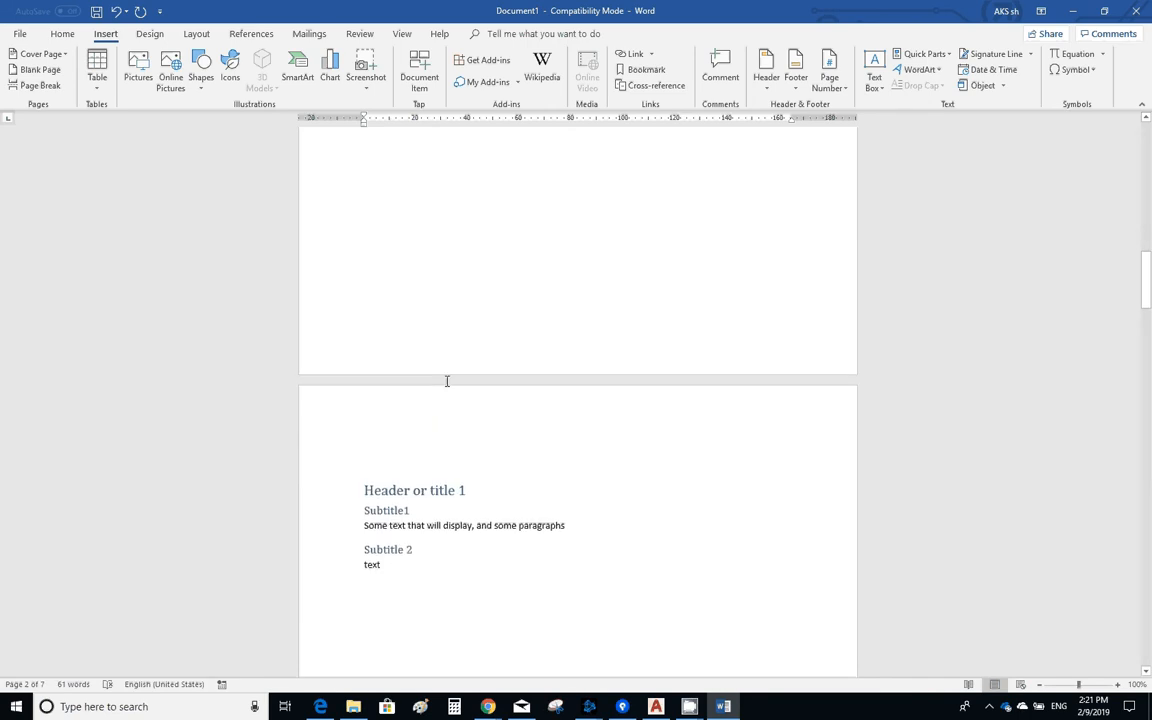
pyautogui.click(431, 350)
pyautogui.scroll(3, 431, 350)
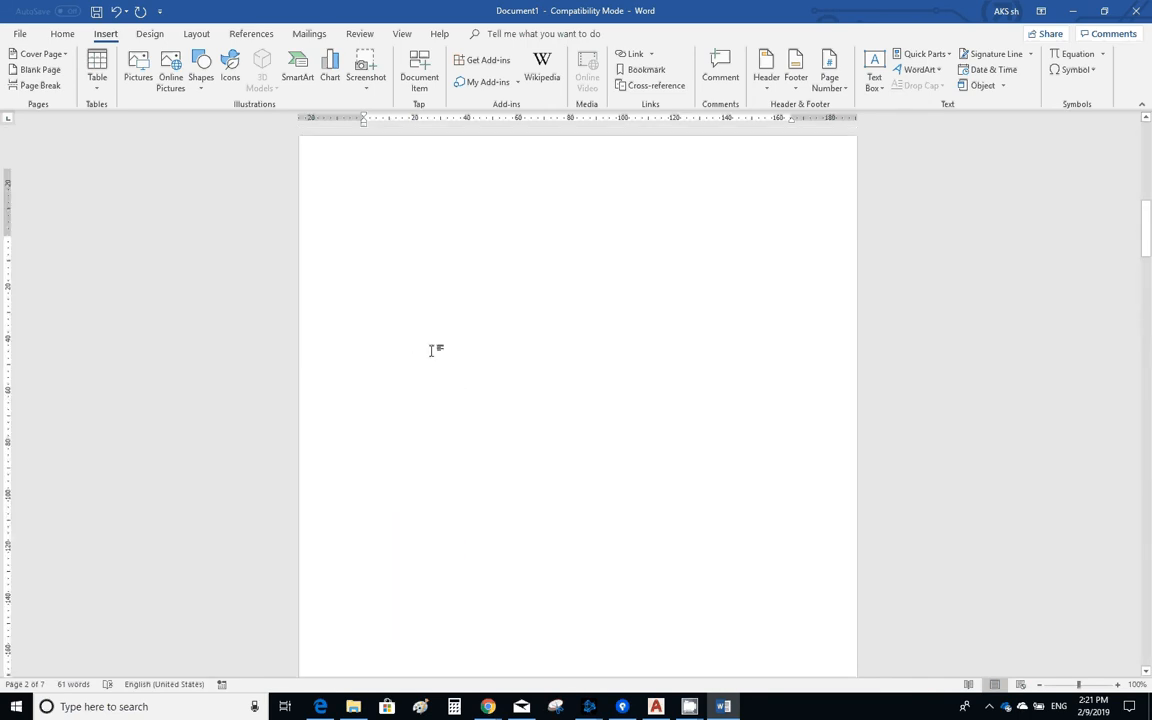
pyautogui.press('BackSpace')
pyautogui.scroll(1, 431, 350)
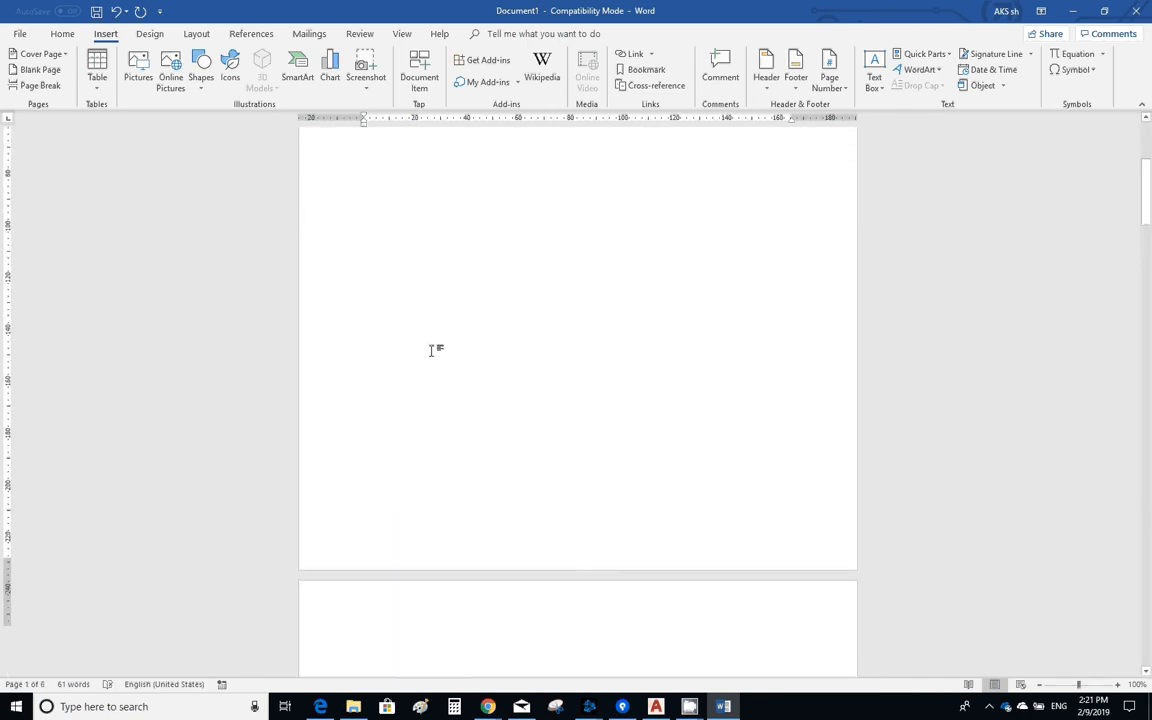
pyautogui.scroll(-5, 433, 352)
pyautogui.scroll(1, 433, 352)
pyautogui.scroll(5, 433, 352)
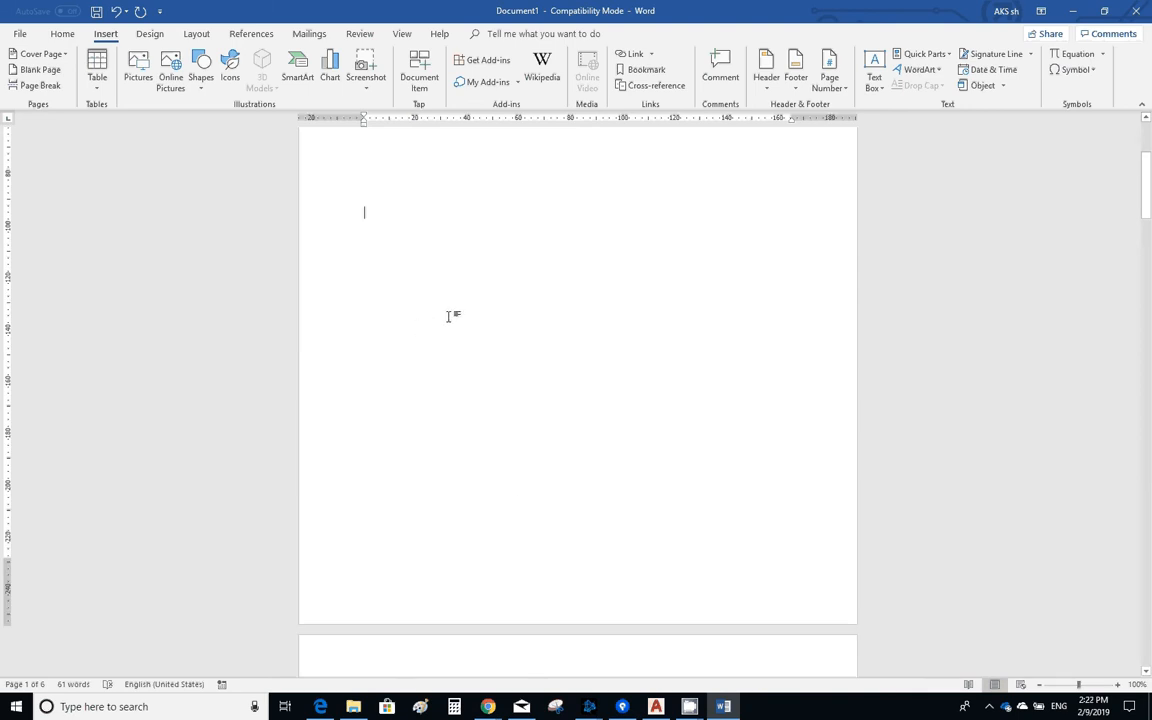
# - Update the entire table of contents to match the new page layout
pyautogui.scroll(5, 448, 315)
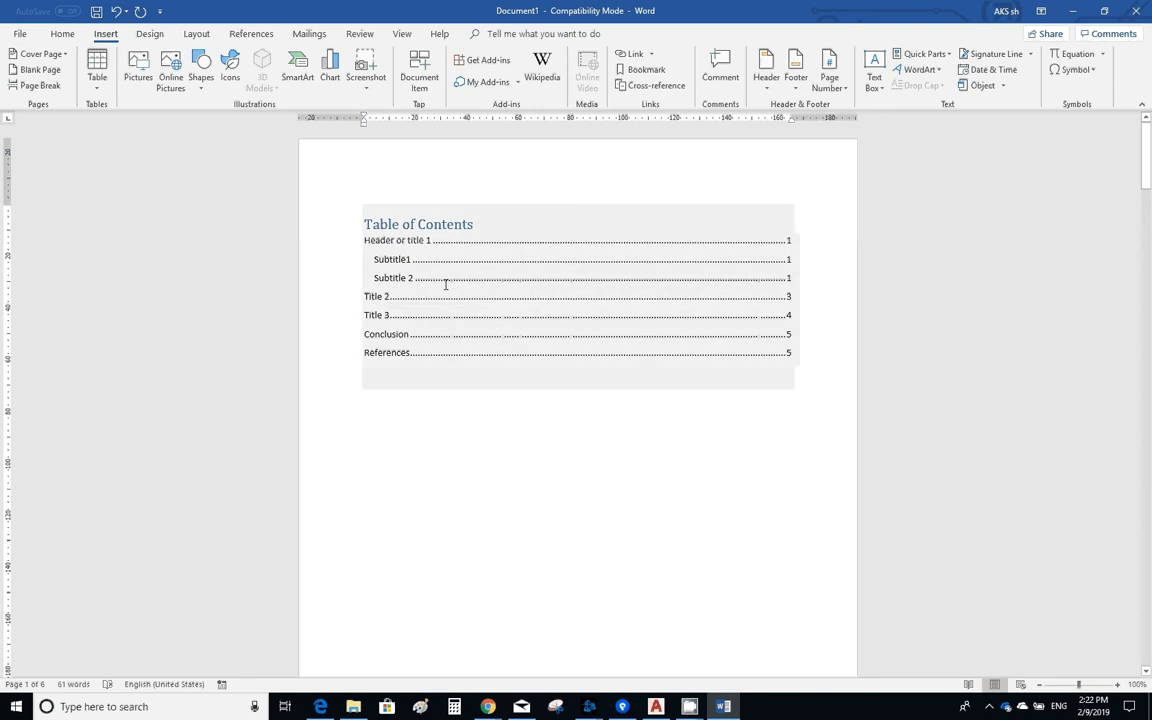
pyautogui.click(454, 224)
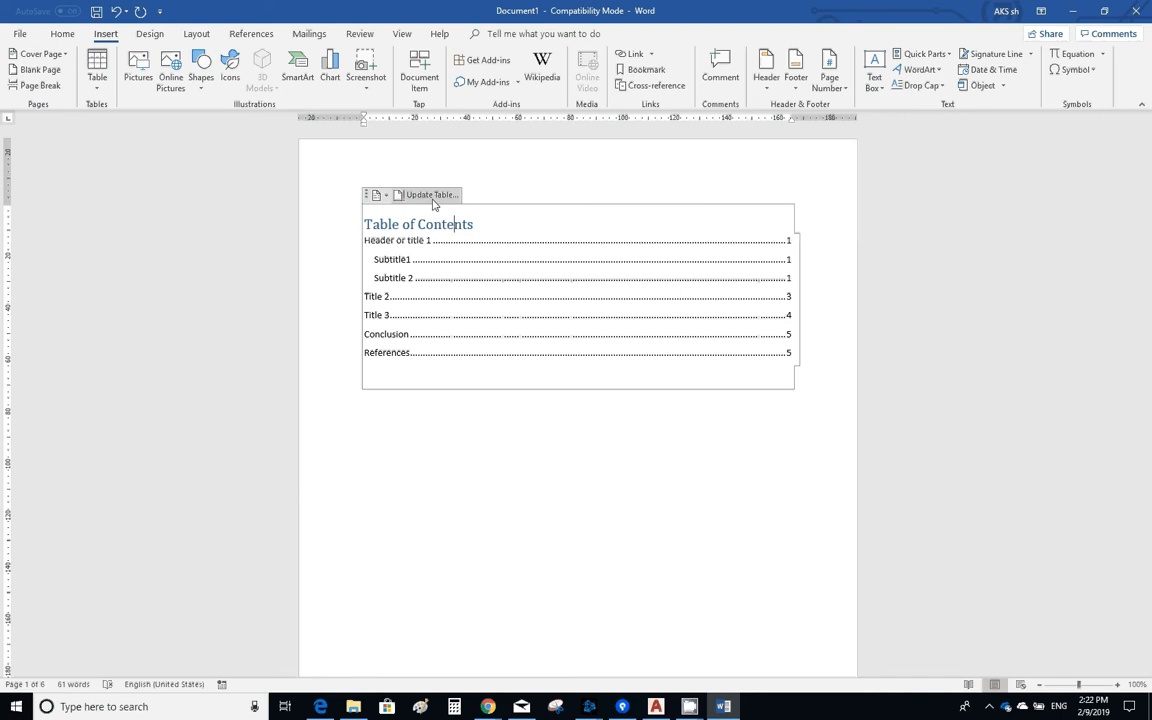
pyautogui.click(430, 195)
pyautogui.click(516, 352)
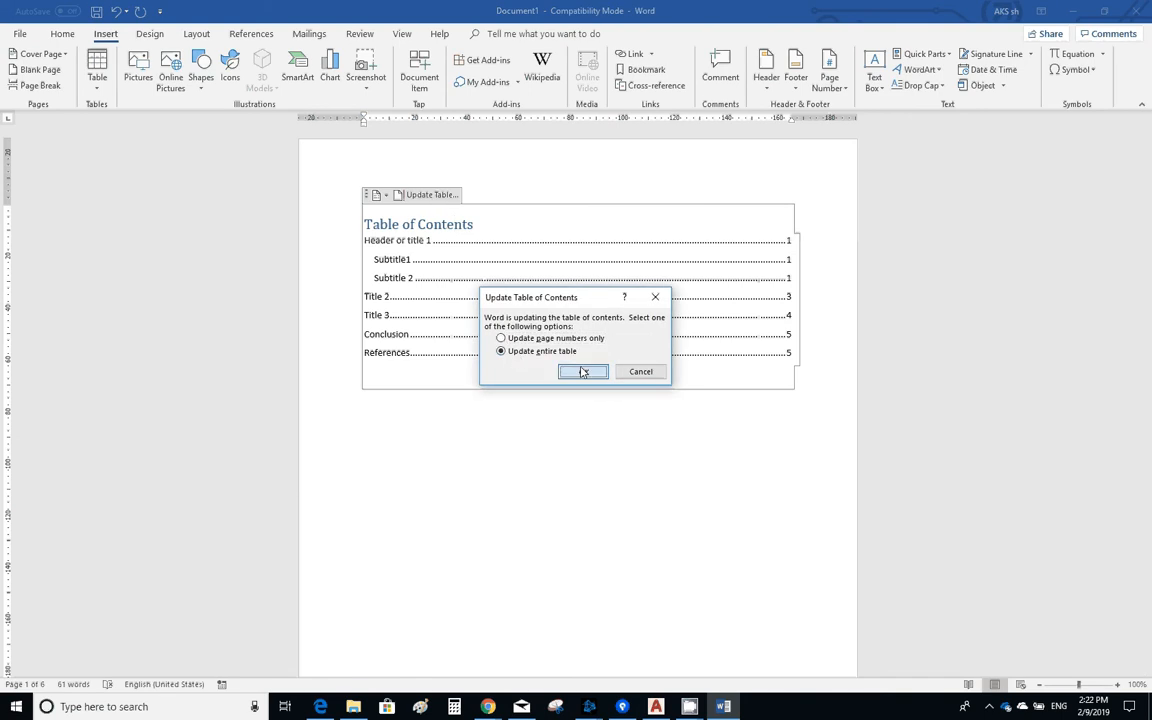
pyautogui.click(582, 371)
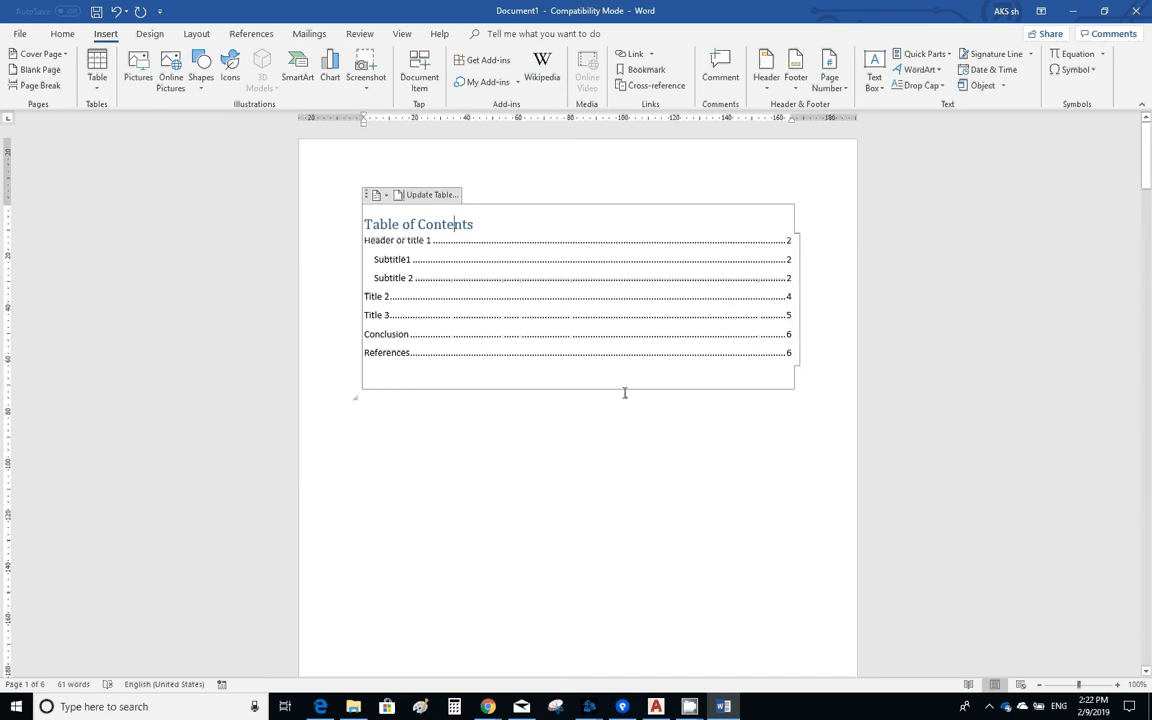
# - Insert the underwater fish photo from the Pictures folder on a new line below the text of "Subtitle 2"
pyautogui.scroll(-10, 607, 405)
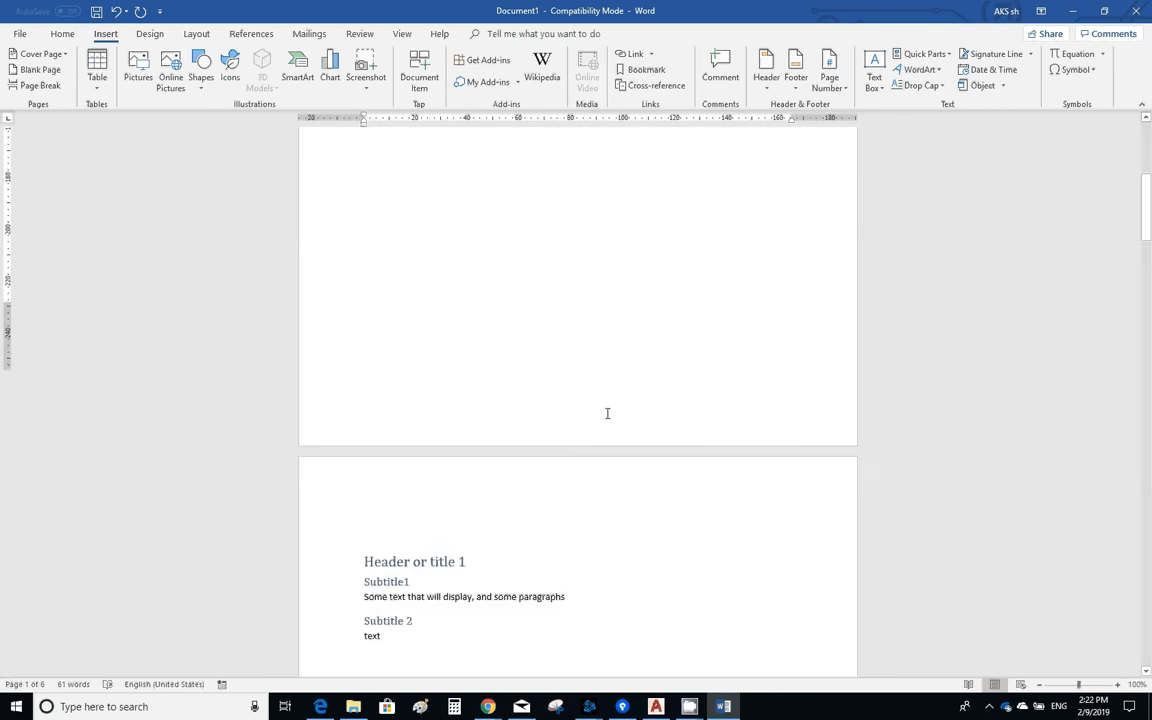
pyautogui.press('Return')
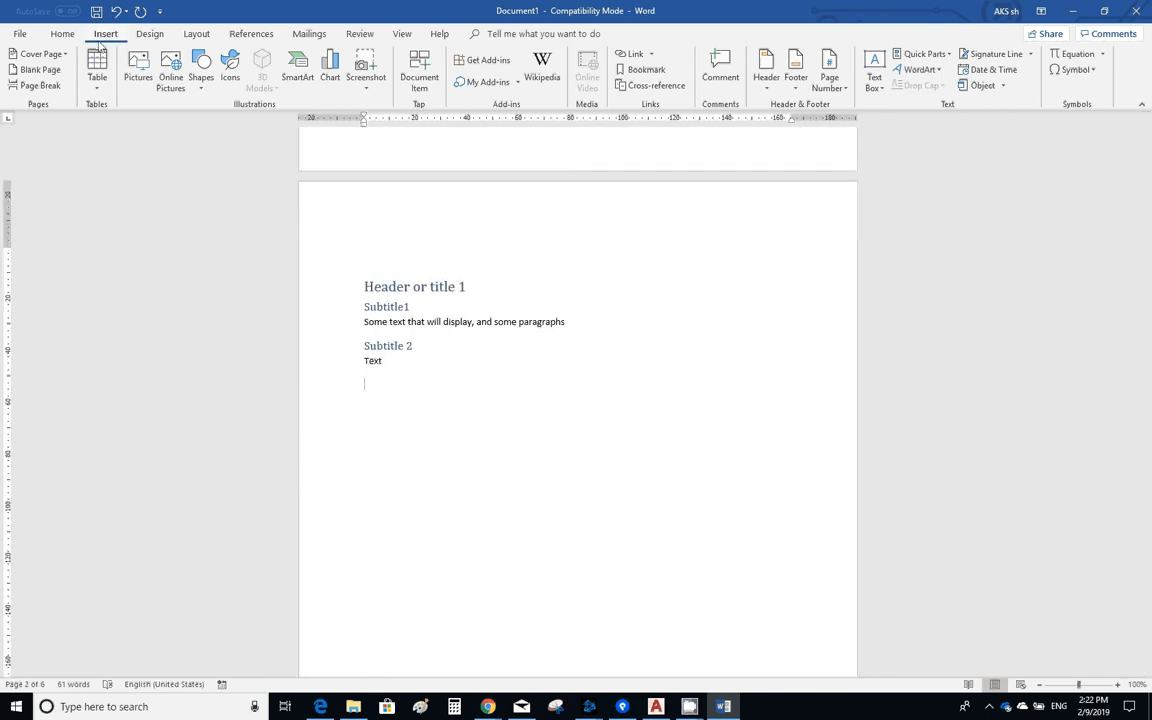
pyautogui.click(138, 70)
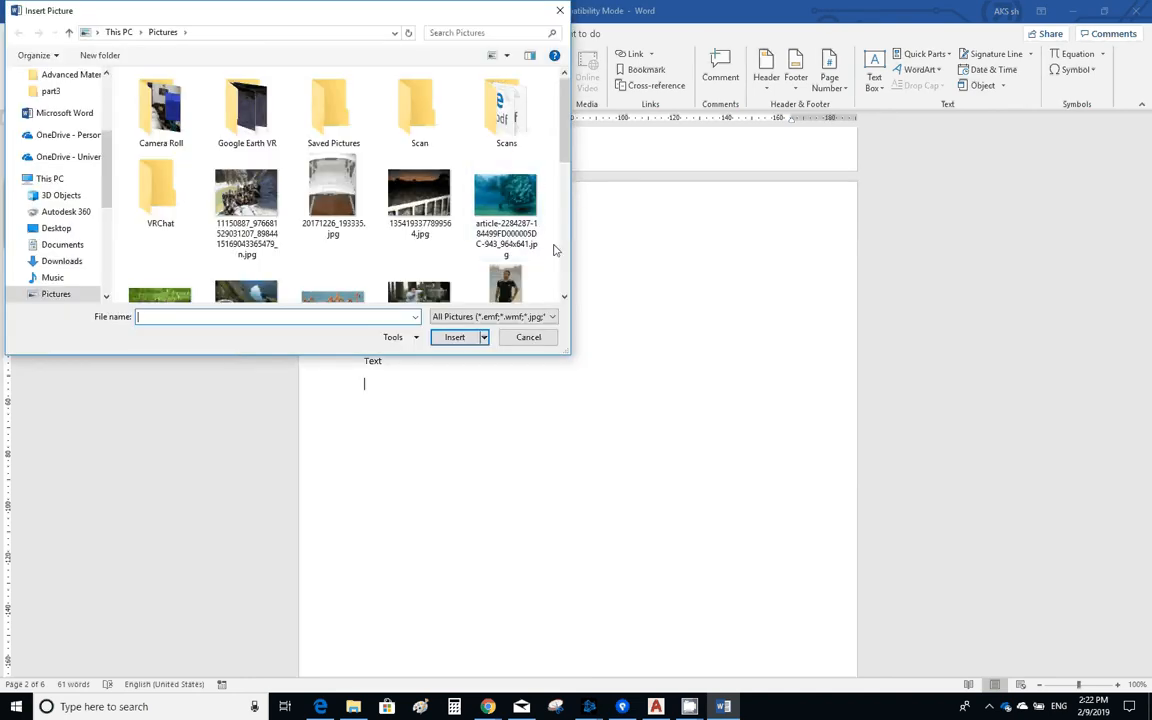
pyautogui.click(505, 200)
pyautogui.click(455, 340)
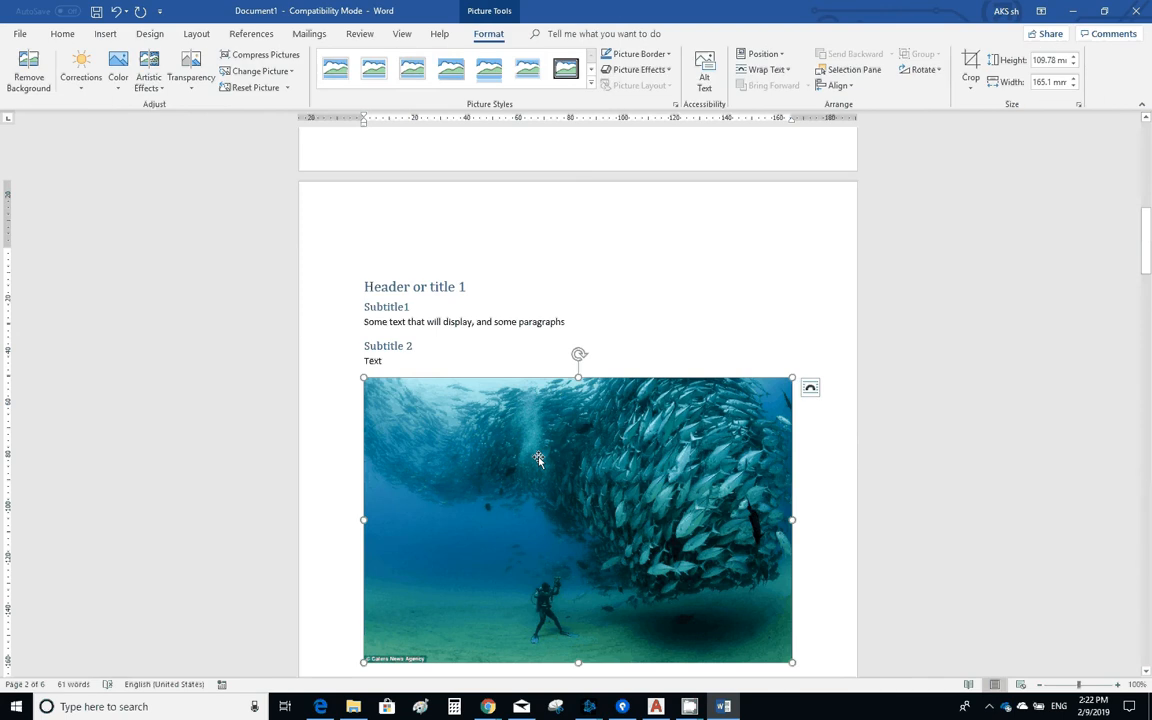
# - Add the caption "Figure 1 under sea photo" below the underwater picture and centre it
pyautogui.scroll(-1, 525, 462)
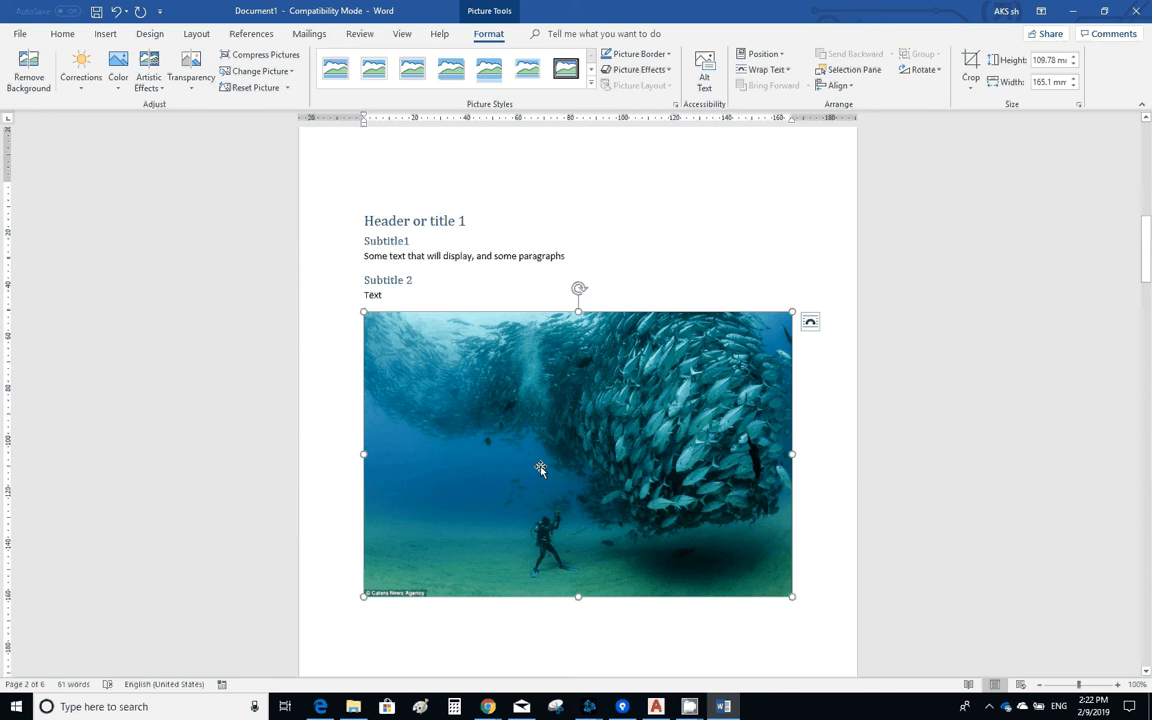
pyautogui.rightClick(541, 463)
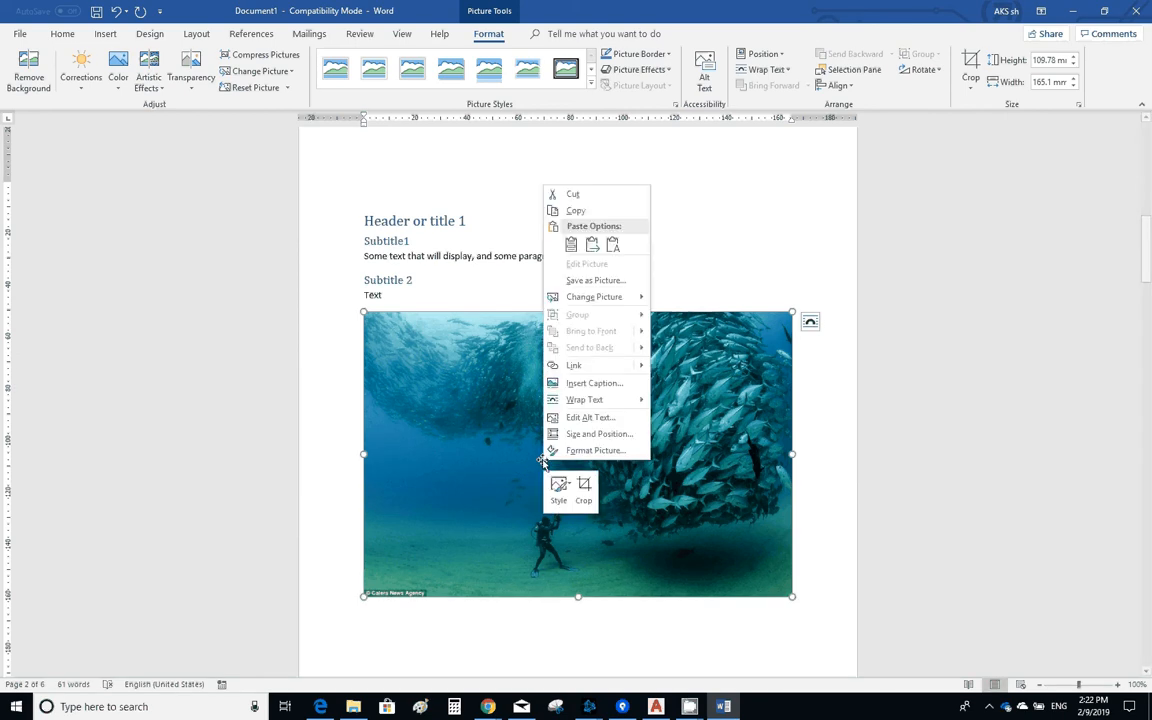
pyautogui.click(585, 386)
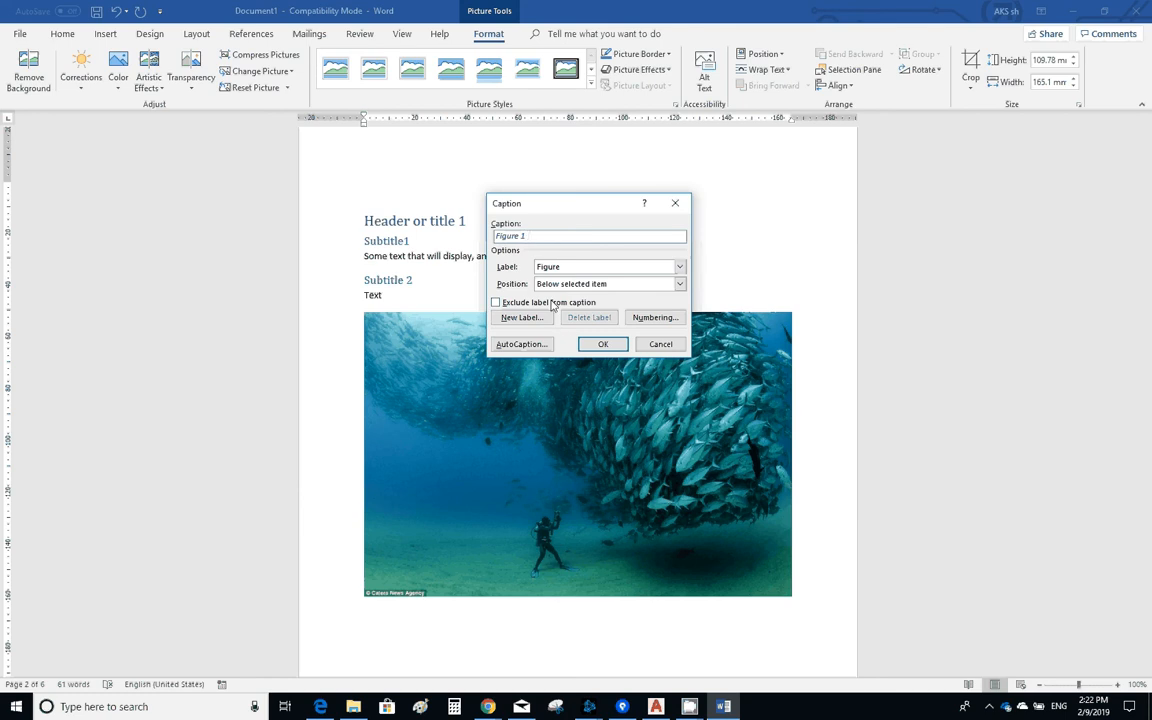
pyautogui.write('under sea photo')
pyautogui.click(601, 344)
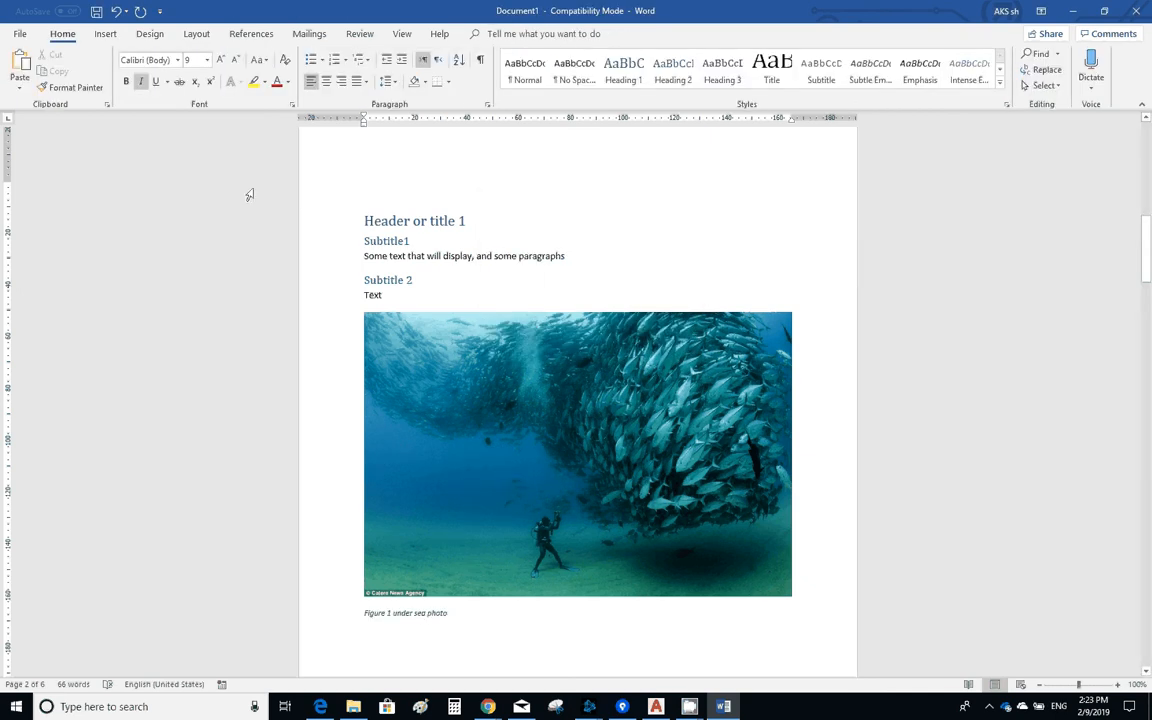
pyautogui.hotkey('ctrl', 'e')
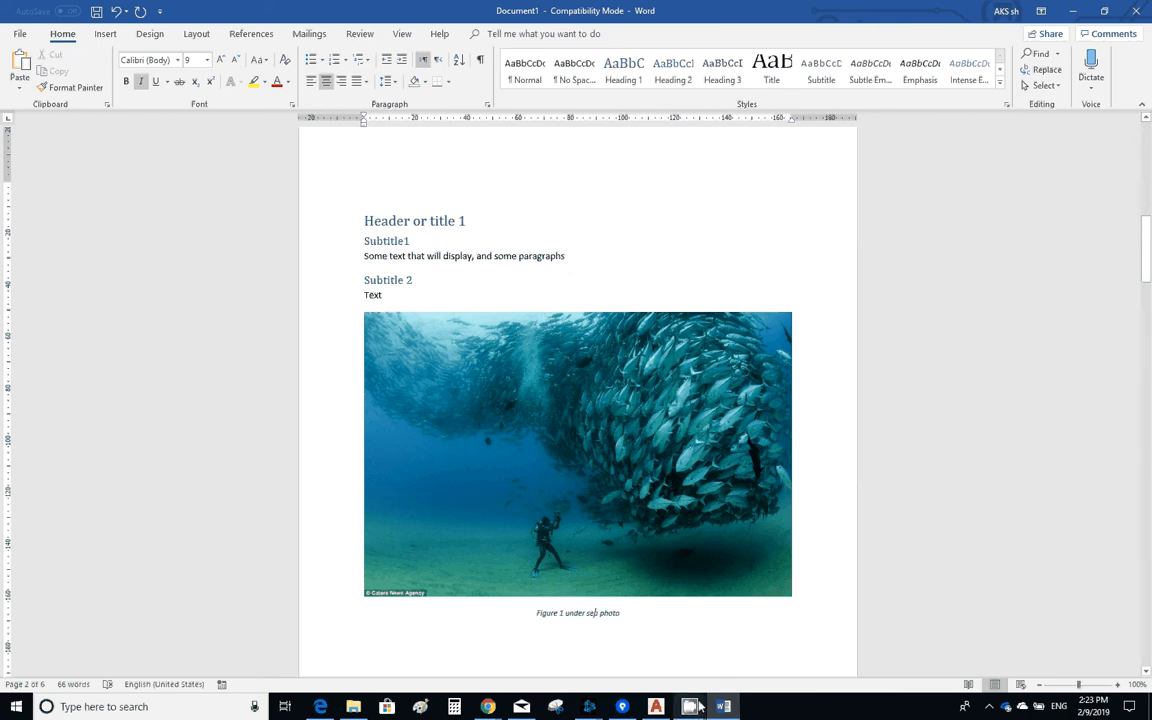
# - Insert the picture flamingo-webcam.jpg on a new line below the "Subtitle1" paragraph
pyautogui.scroll(-2, 610, 267)
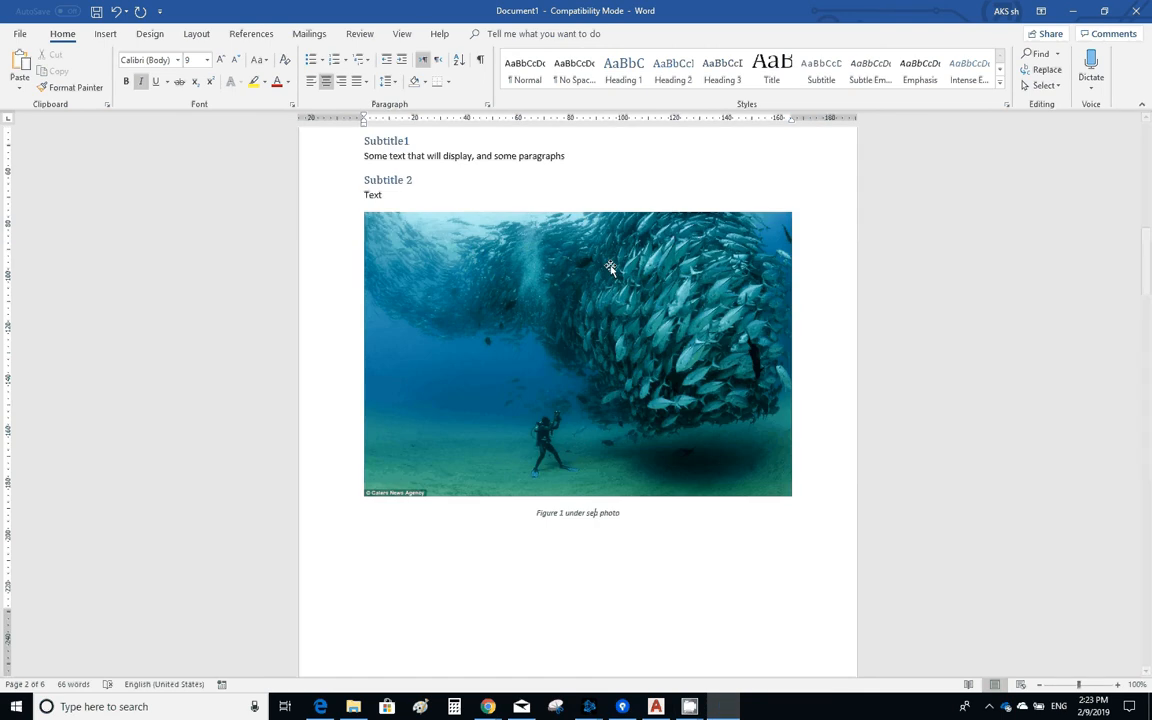
pyautogui.scroll(-3, 610, 267)
pyautogui.scroll(2, 625, 363)
pyautogui.scroll(3, 613, 373)
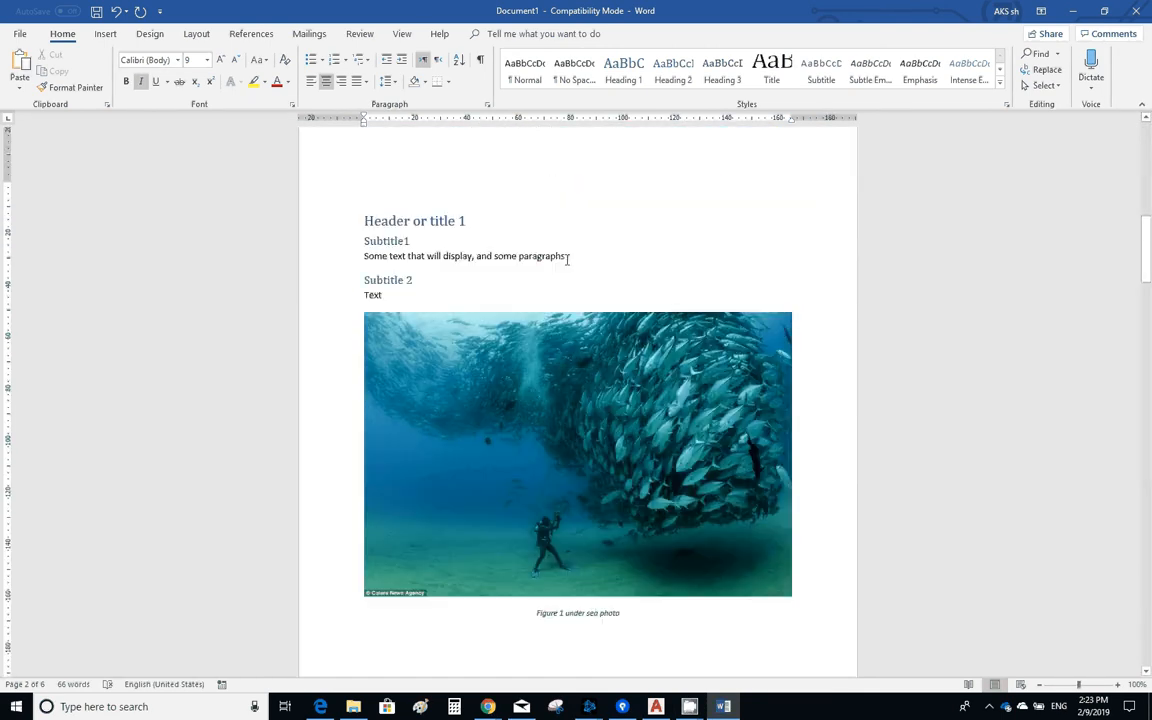
pyautogui.click(566, 256)
pyautogui.press('Return')
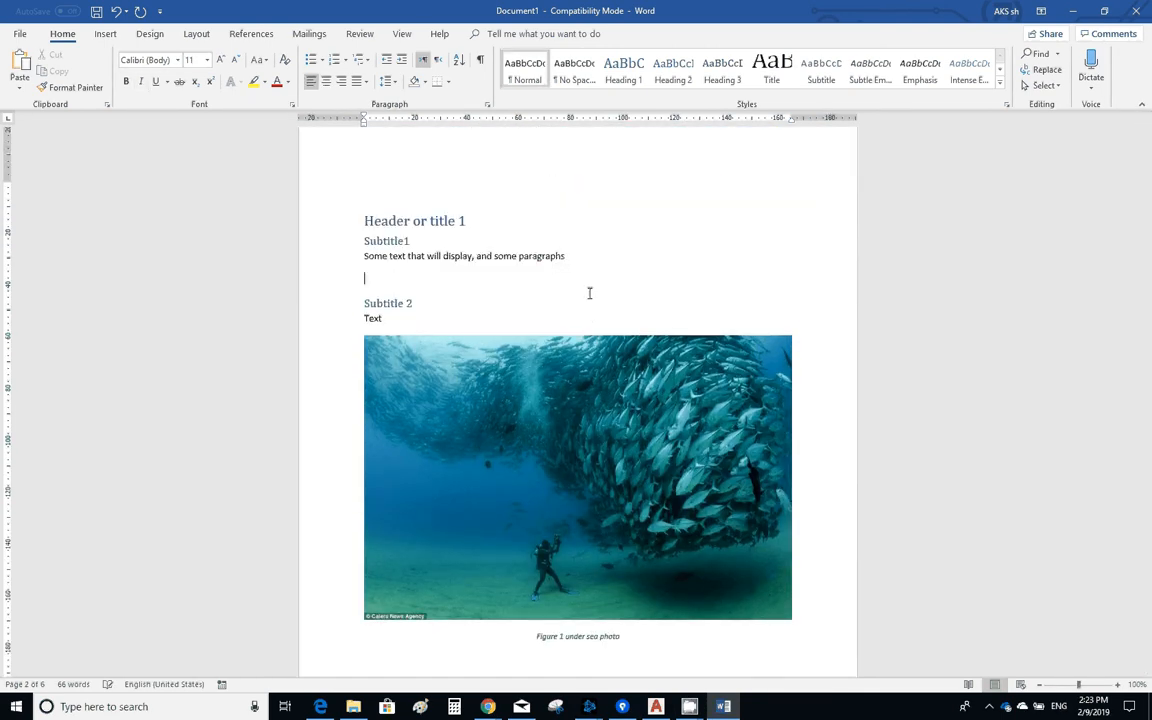
pyautogui.click(112, 35)
pyautogui.click(137, 76)
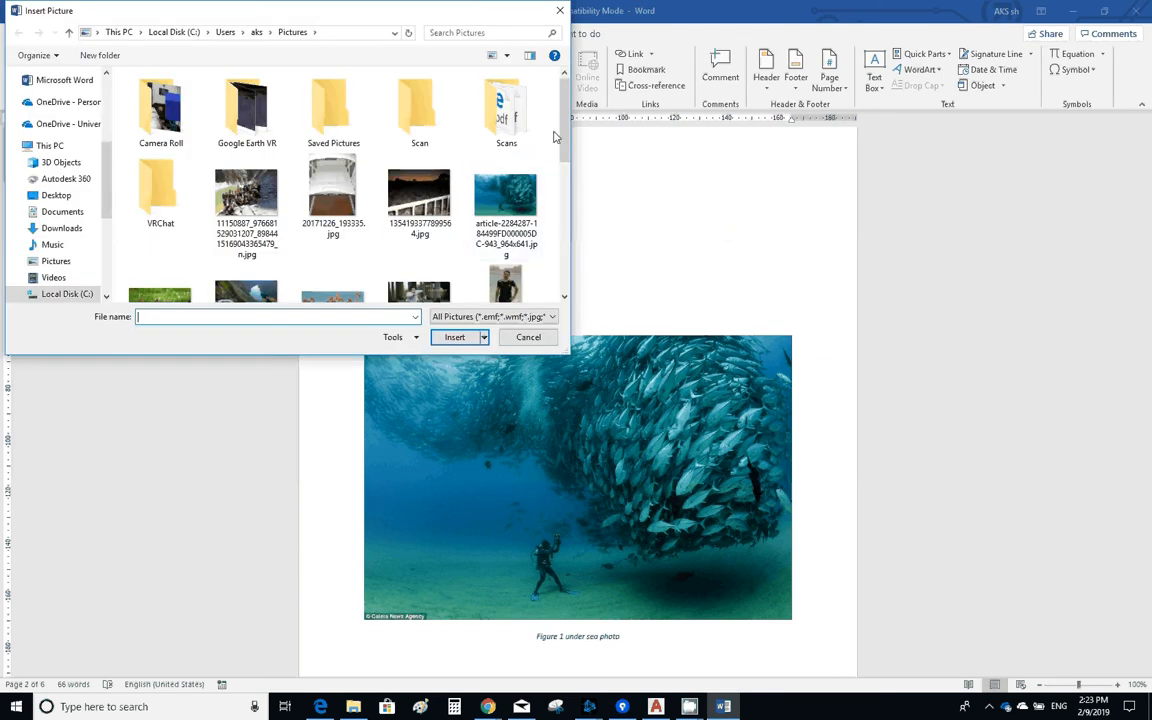
pyautogui.moveTo(563, 125); pyautogui.dragTo(563, 160)
pyautogui.click(335, 260)
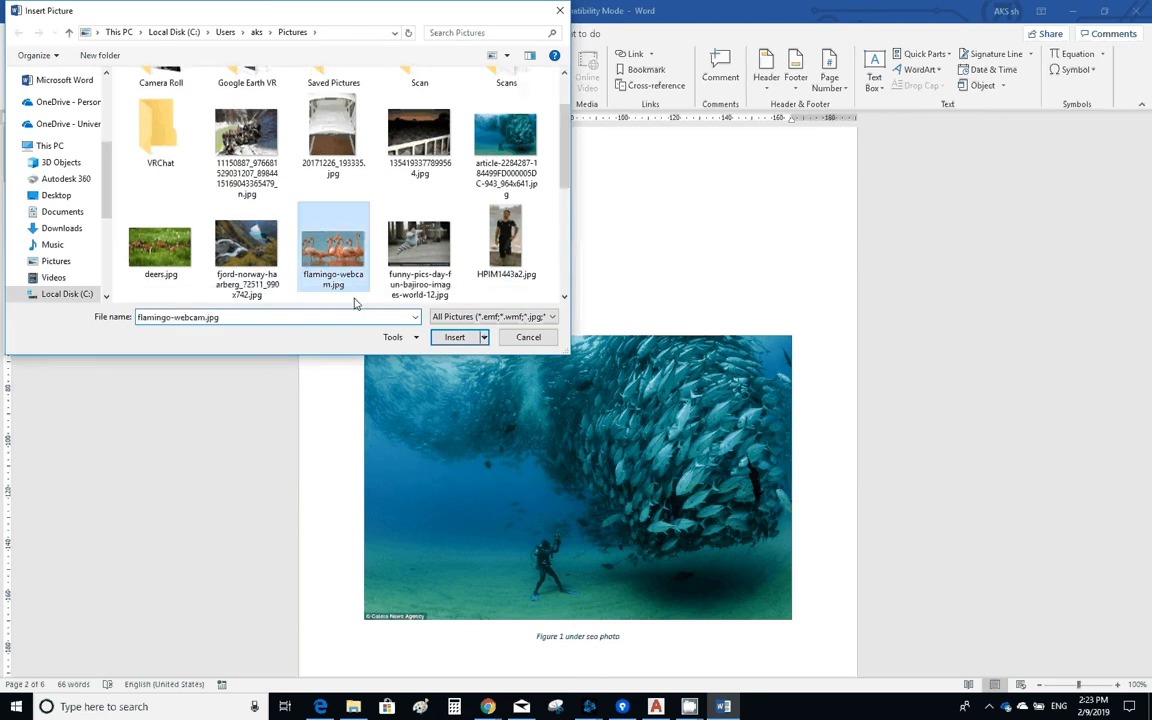
pyautogui.click(458, 340)
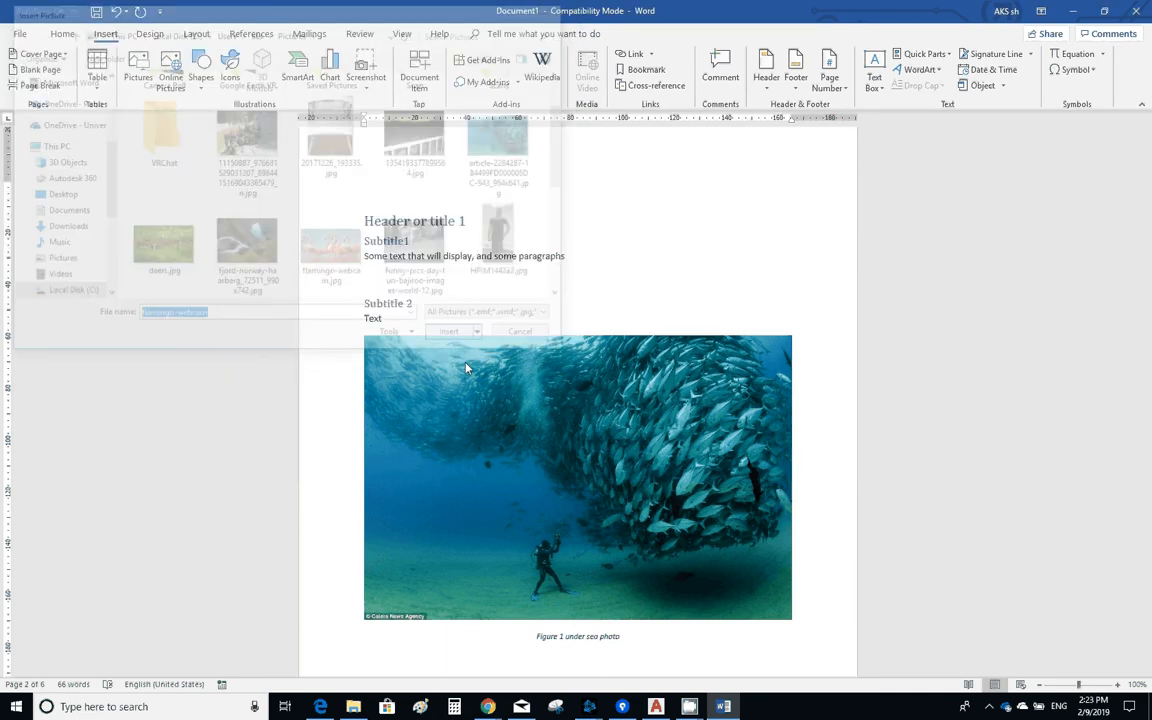
# - Add the caption "Figure 1 birds" below the flamingo picture
pyautogui.rightClick(490, 380)
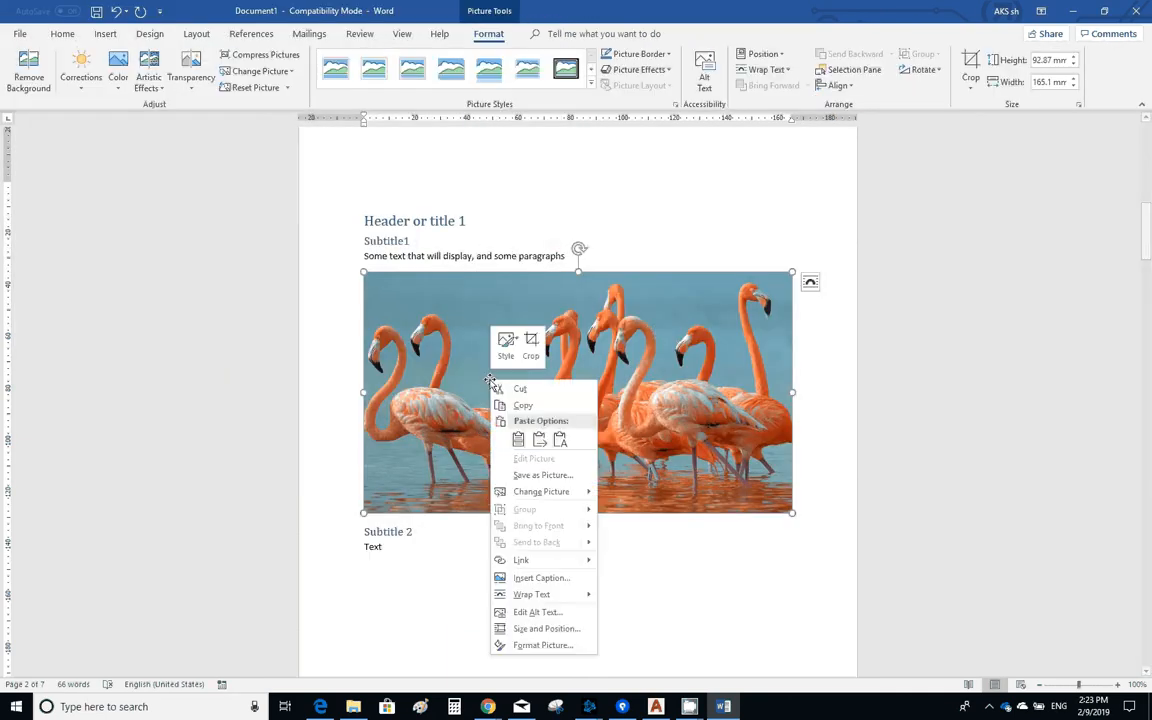
pyautogui.click(540, 578)
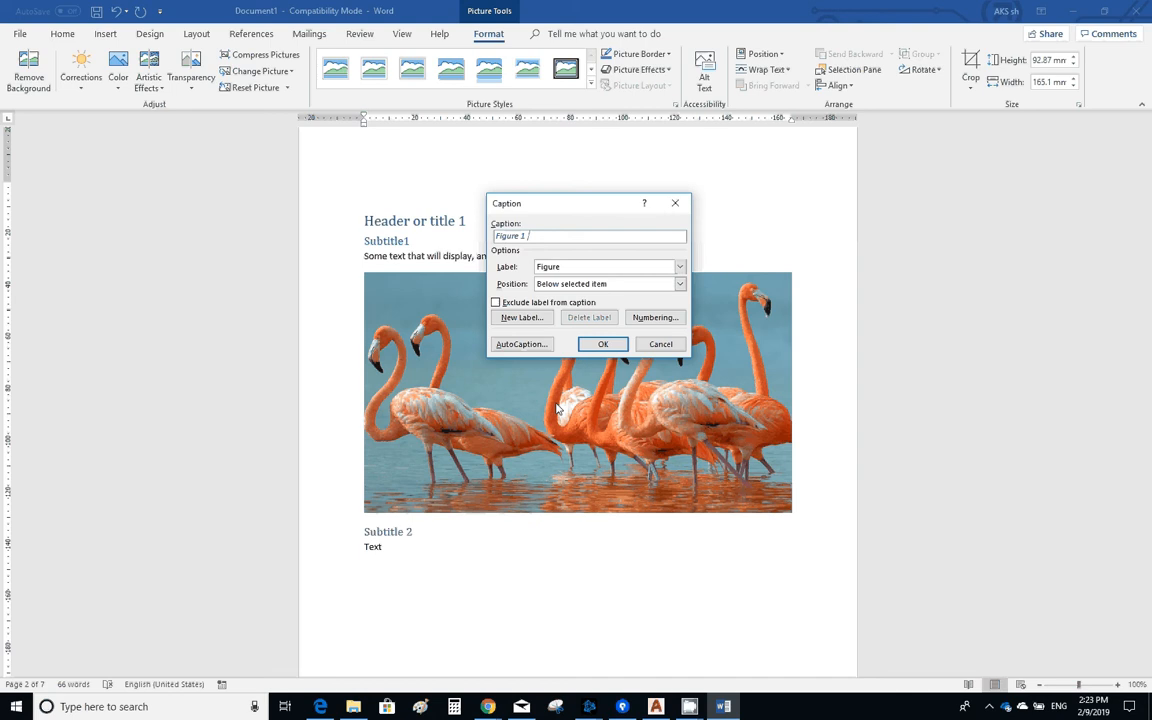
pyautogui.write('birds')
pyautogui.click(603, 344)
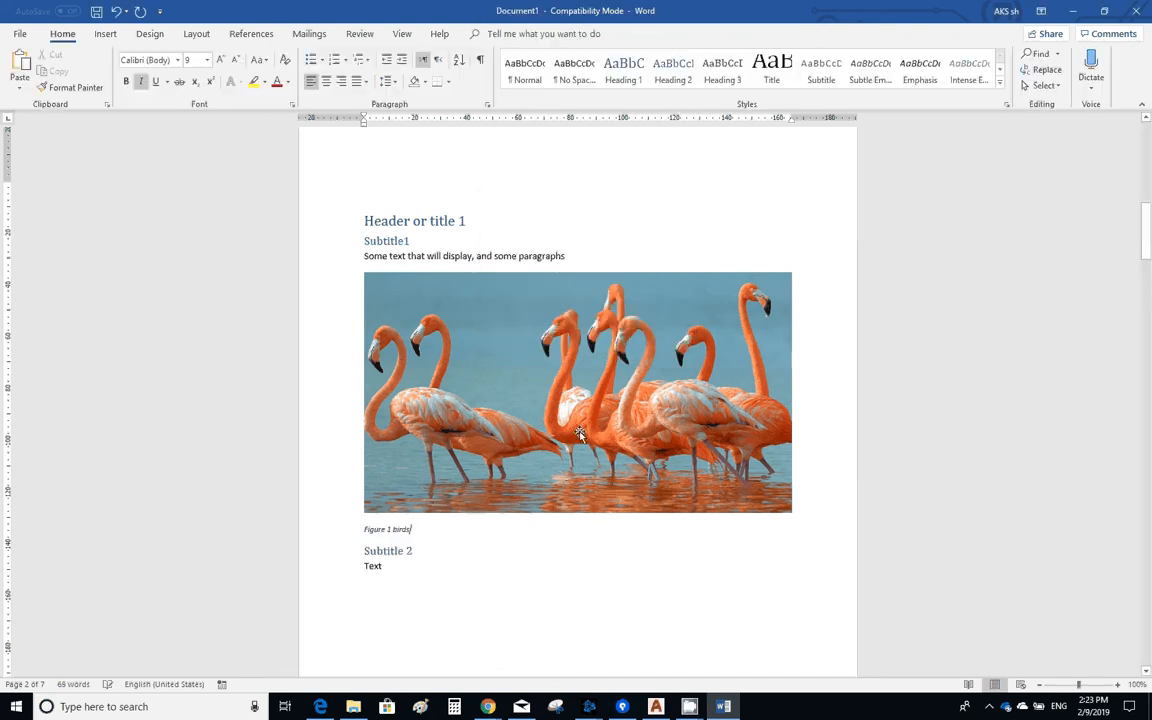
# - Centre the "Figure 1 birds" caption below the flamingo picture
pyautogui.scroll(-10, 545, 506)
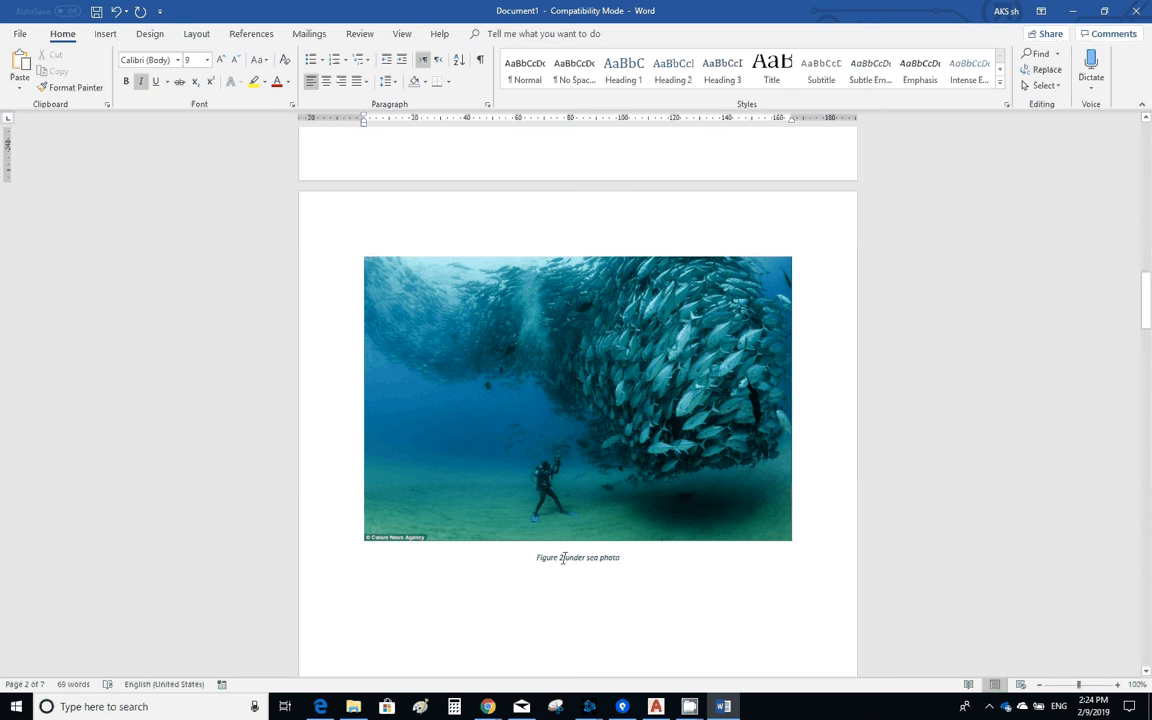
pyautogui.scroll(3, 566, 562)
pyautogui.scroll(4, 567, 561)
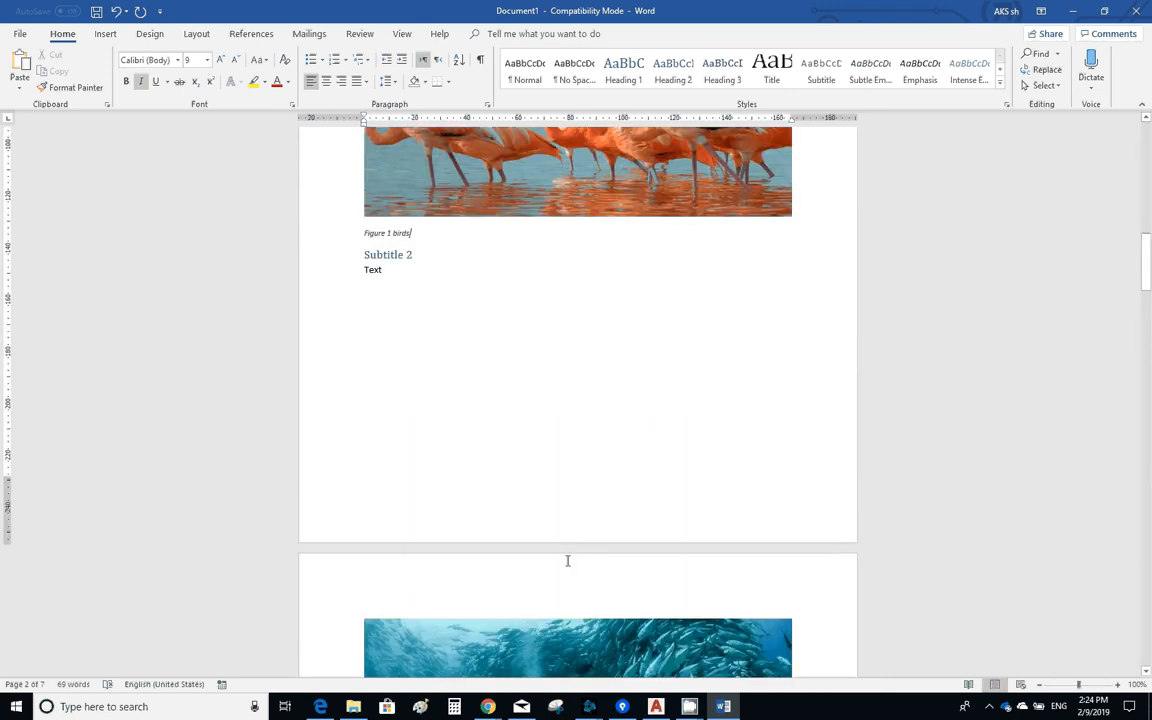
pyautogui.scroll(3, 567, 561)
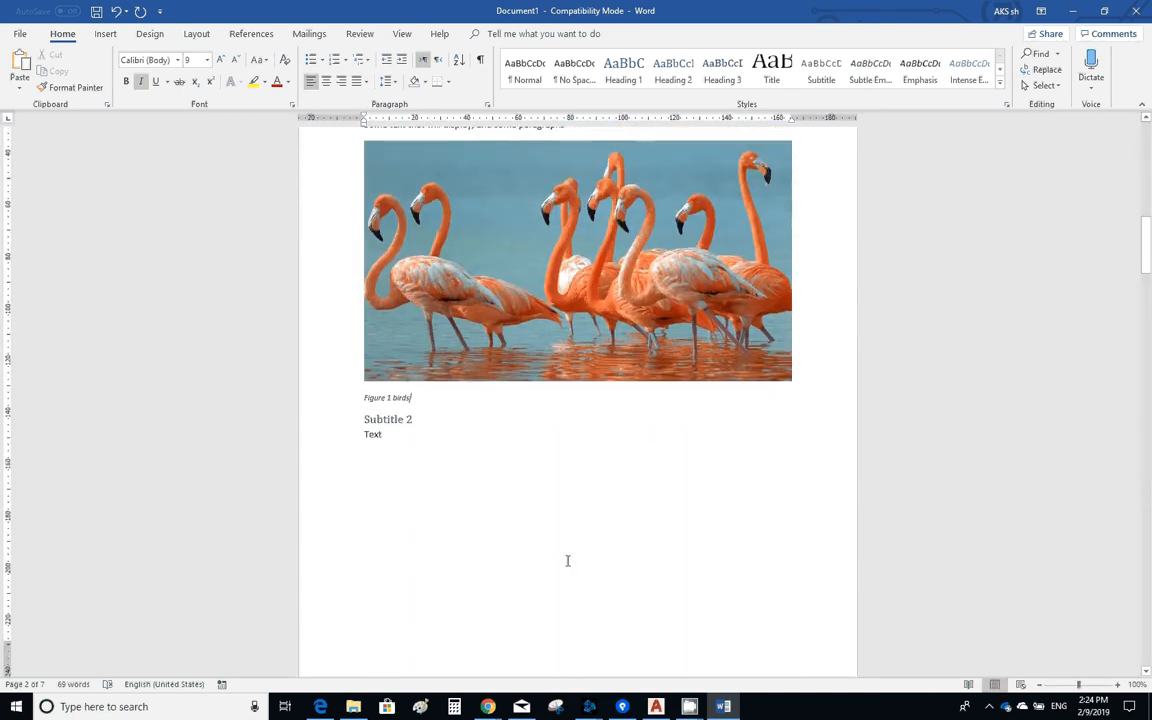
pyautogui.scroll(3, 567, 561)
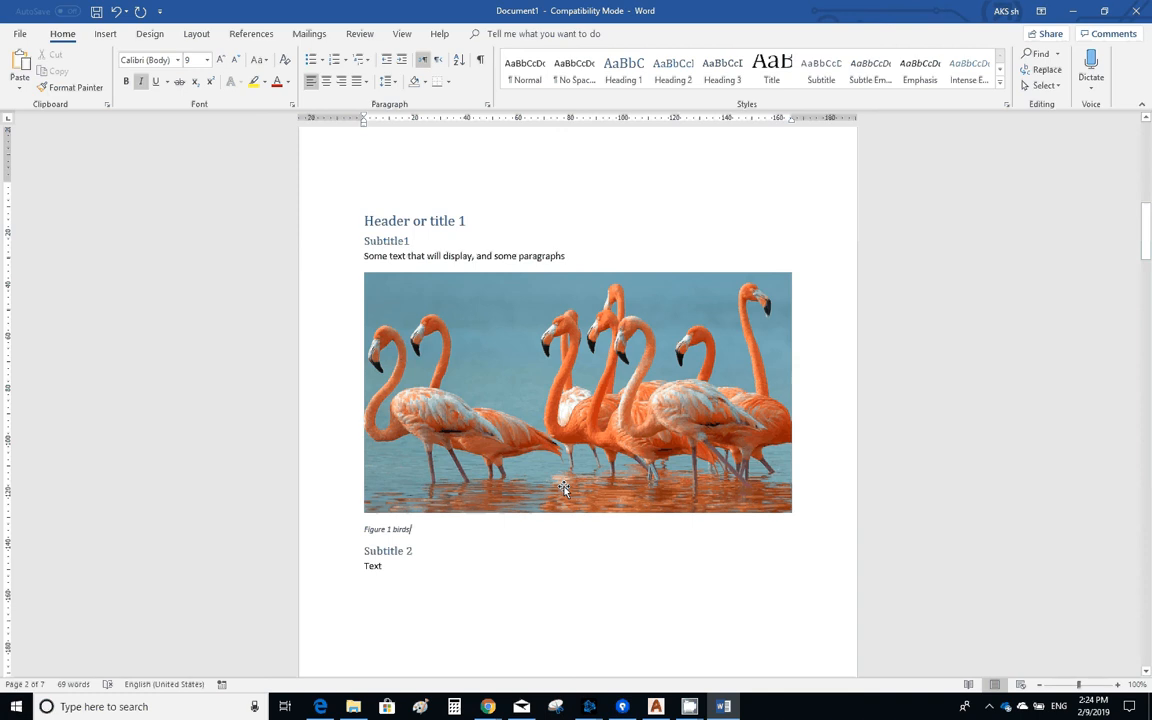
pyautogui.scroll(-2, 563, 490)
pyautogui.scroll(2, 563, 490)
pyautogui.scroll(3, 525, 390)
pyautogui.scroll(-2, 525, 391)
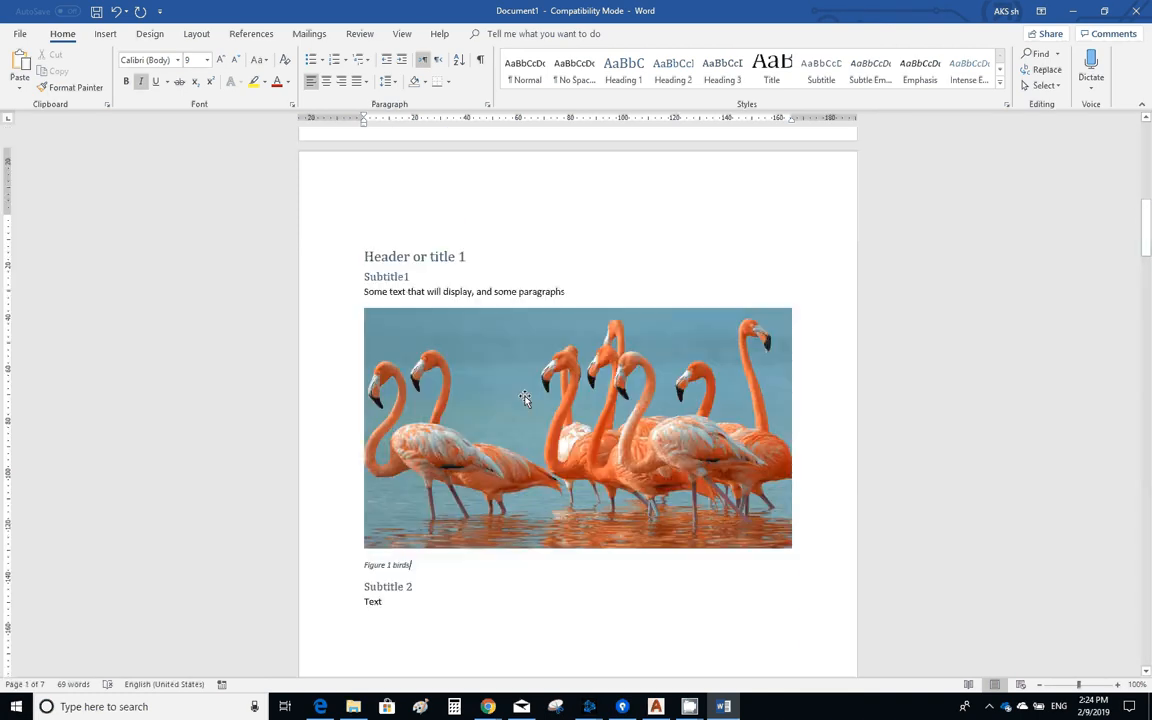
pyautogui.click(372, 562)
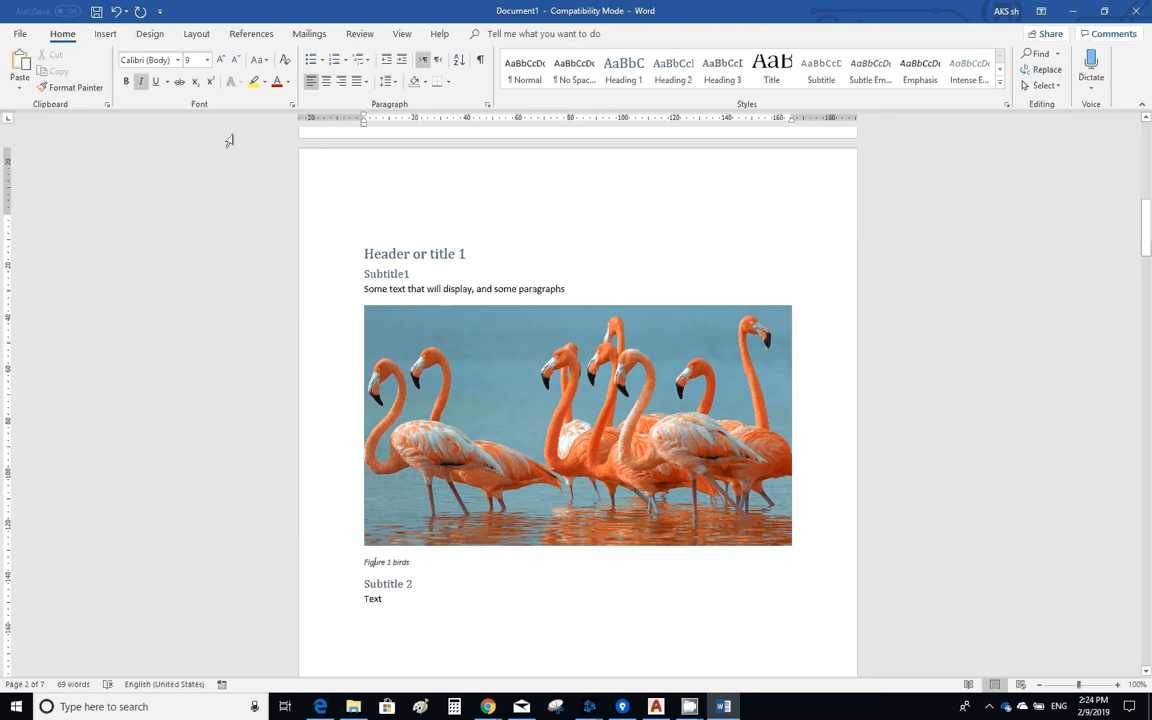
pyautogui.click(325, 82)
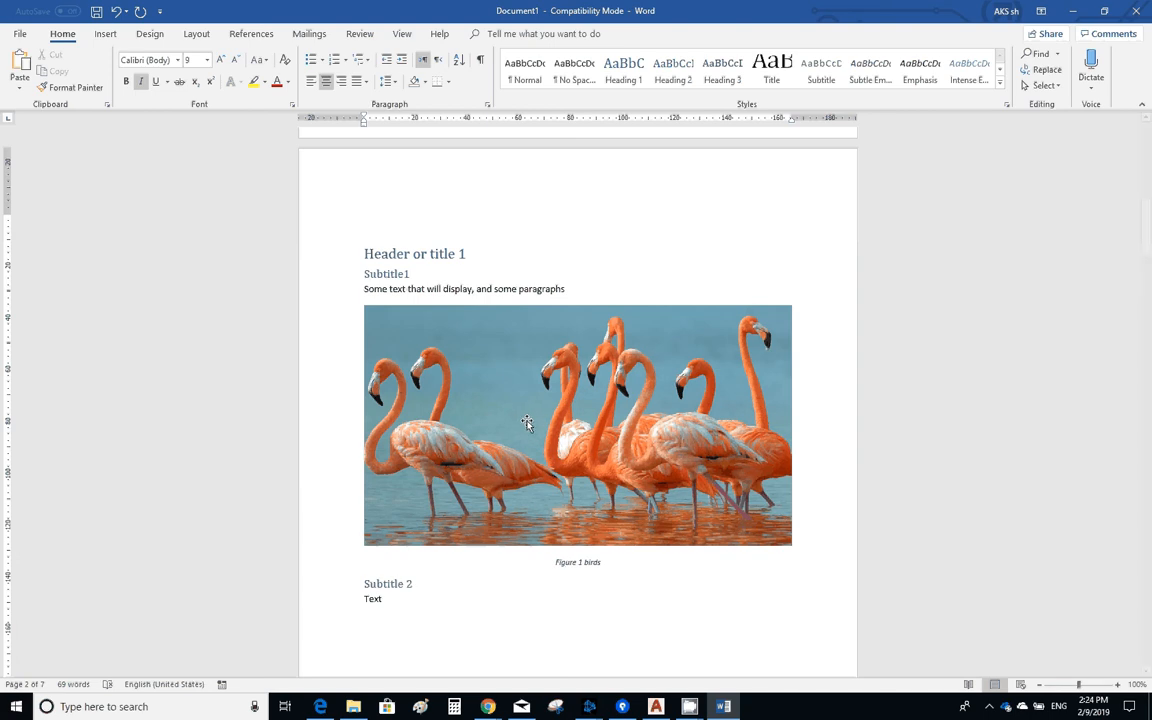
# - Insert a table of figures for the Figure caption label, with right-aligned page numbers and dotted leader, below the table of contents
pyautogui.scroll(-2, 527, 422)
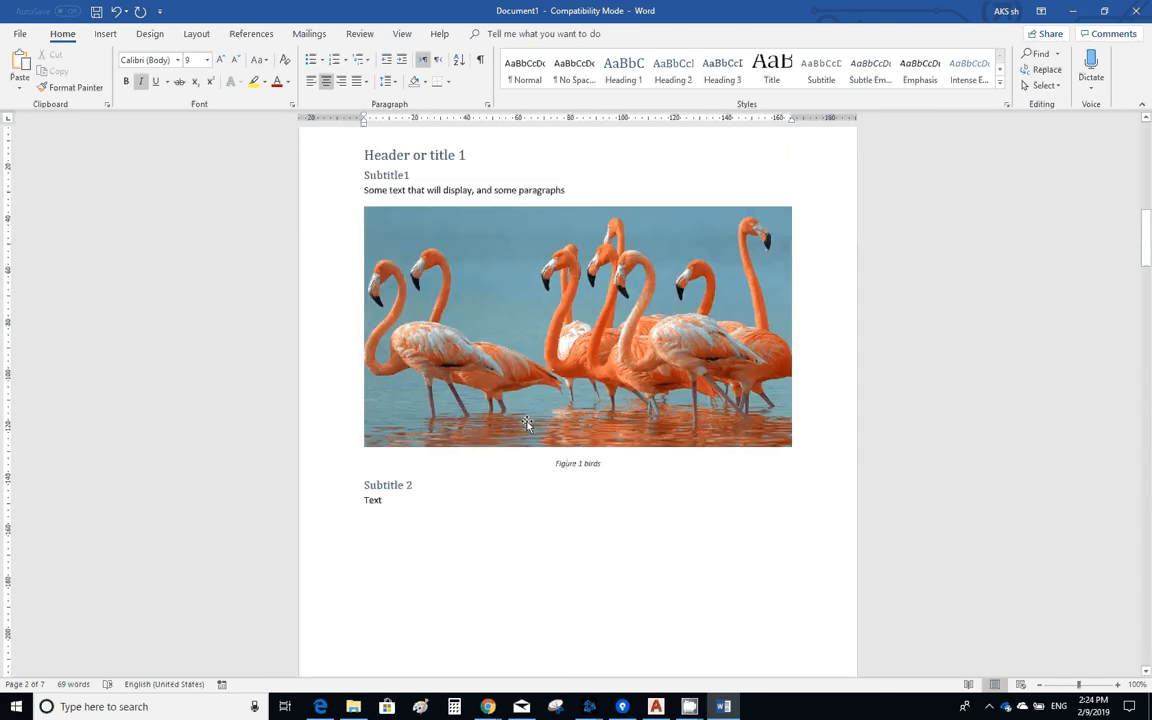
pyautogui.scroll(-3, 527, 422)
pyautogui.scroll(10, 527, 422)
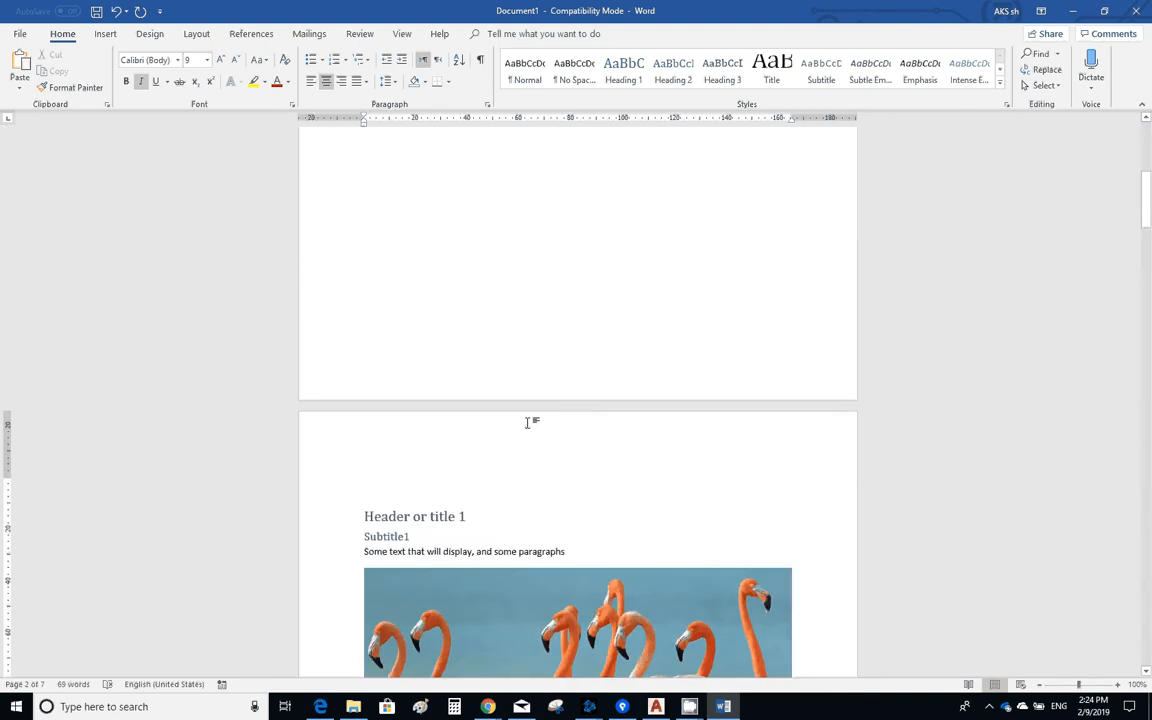
pyautogui.scroll(12, 527, 422)
pyautogui.scroll(-3, 529, 426)
pyautogui.click(454, 341)
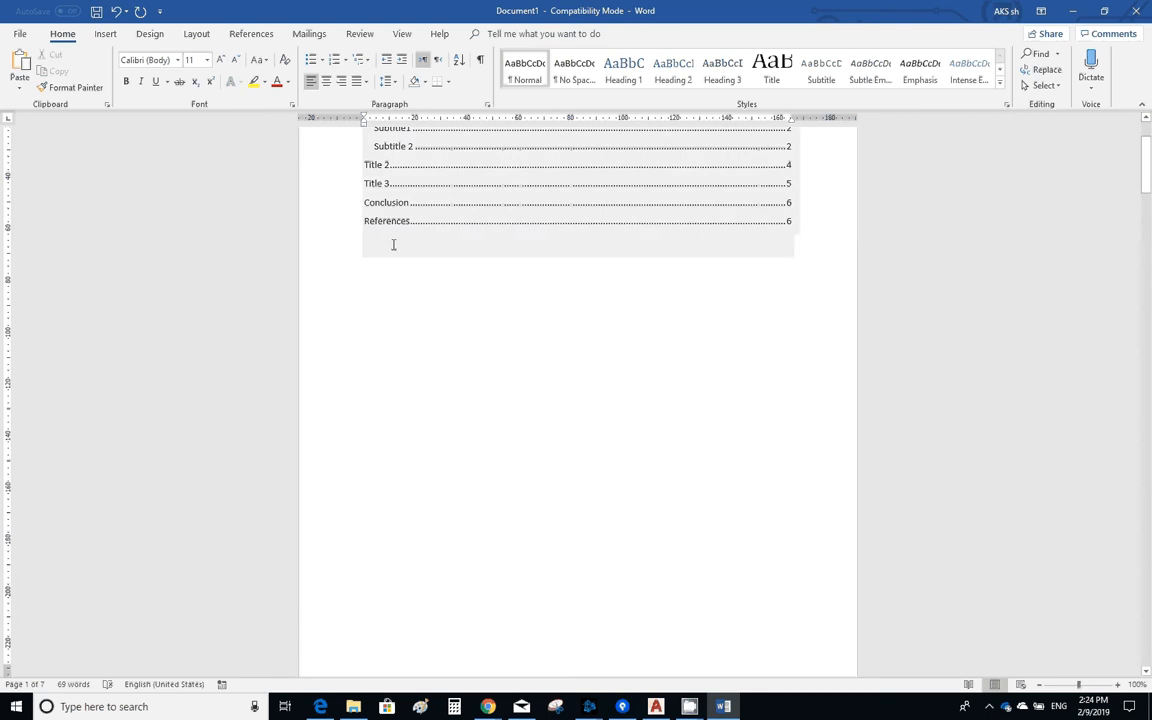
pyautogui.click(495, 318)
pyautogui.click(251, 34)
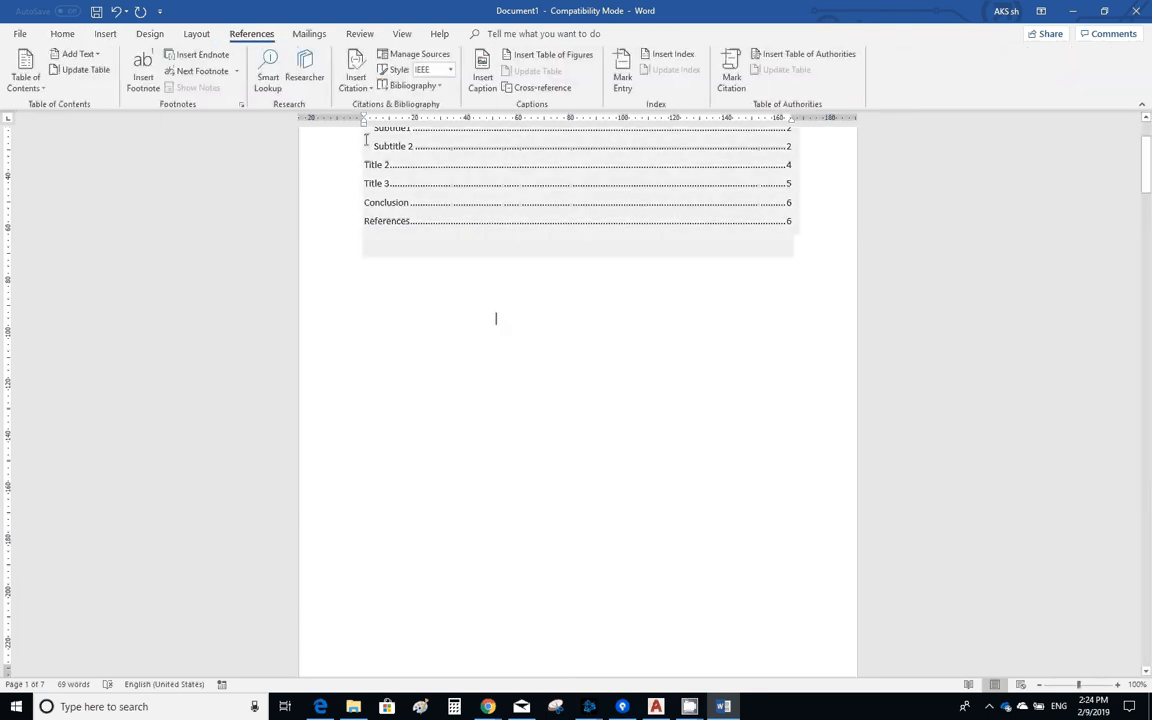
pyautogui.click(441, 86)
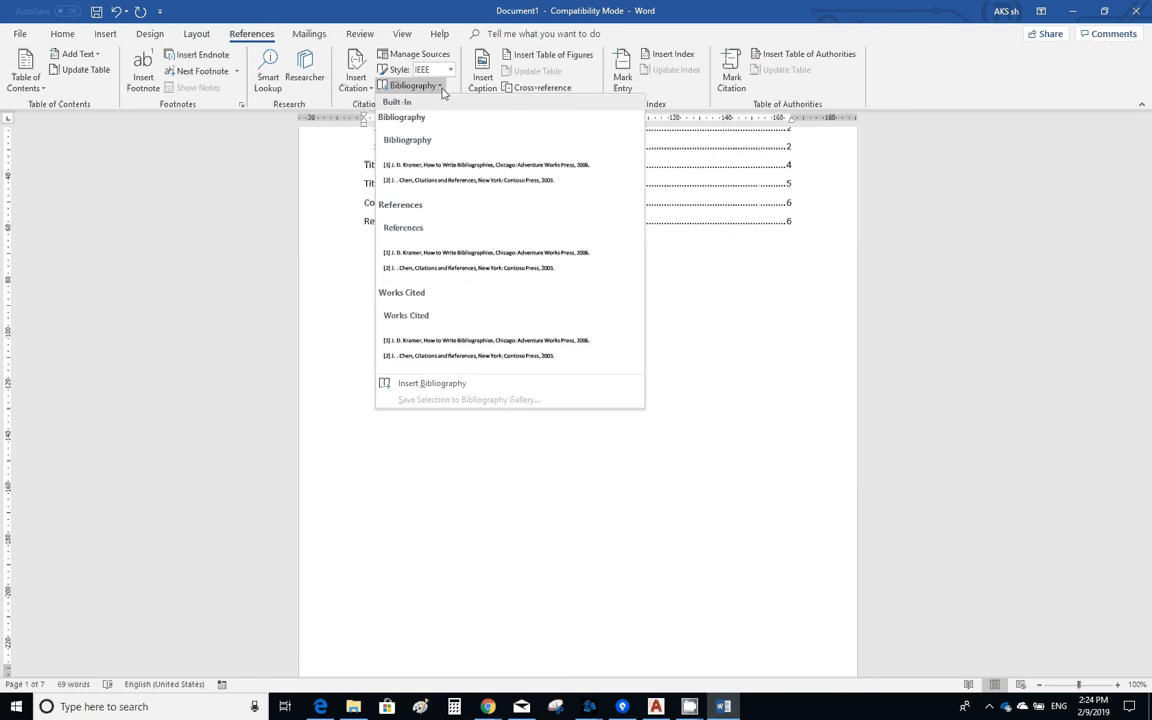
pyautogui.click(442, 88)
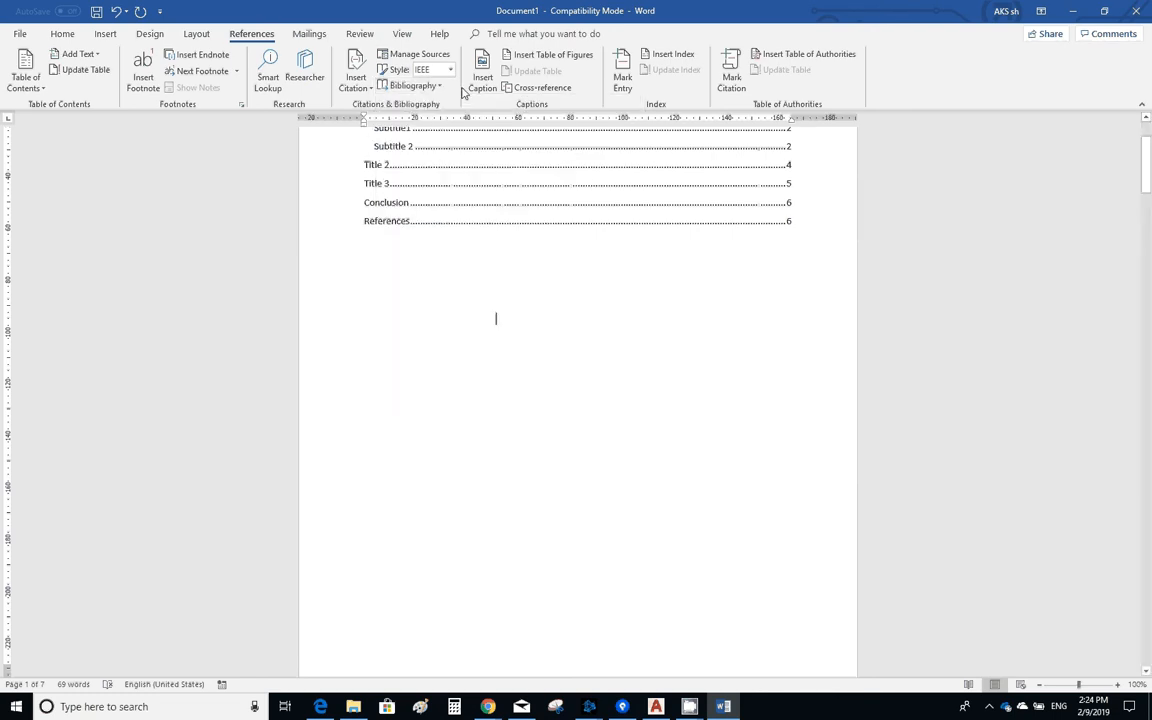
pyautogui.click(547, 58)
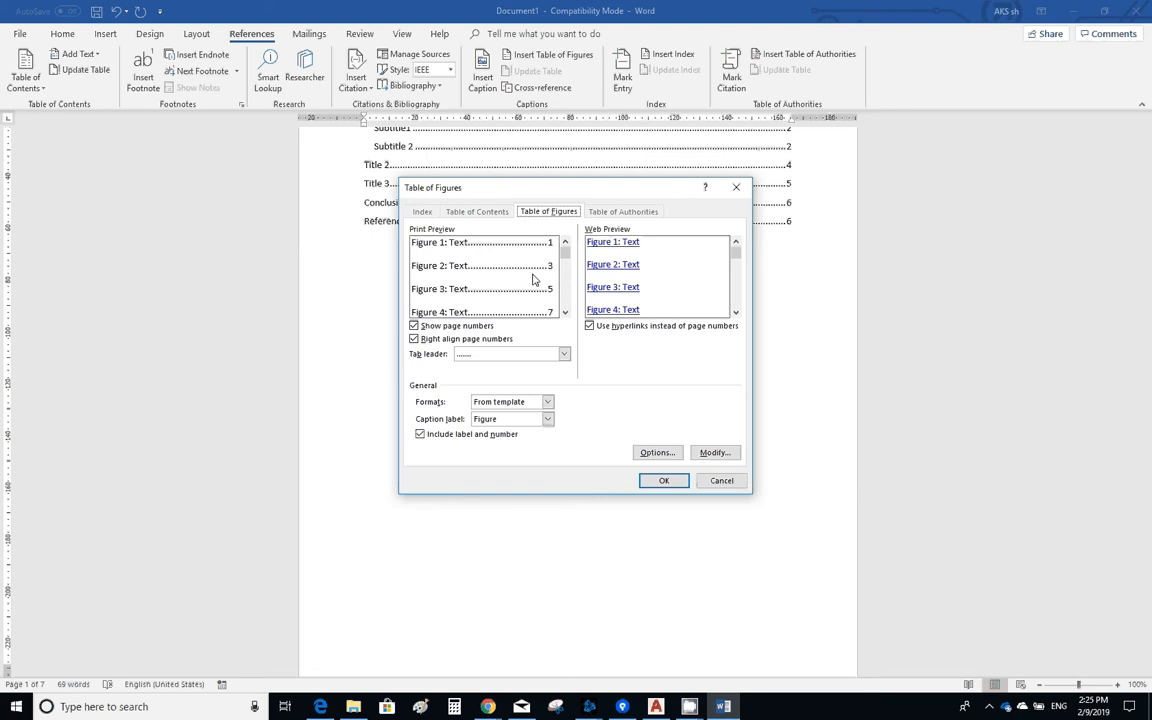
pyautogui.click(663, 481)
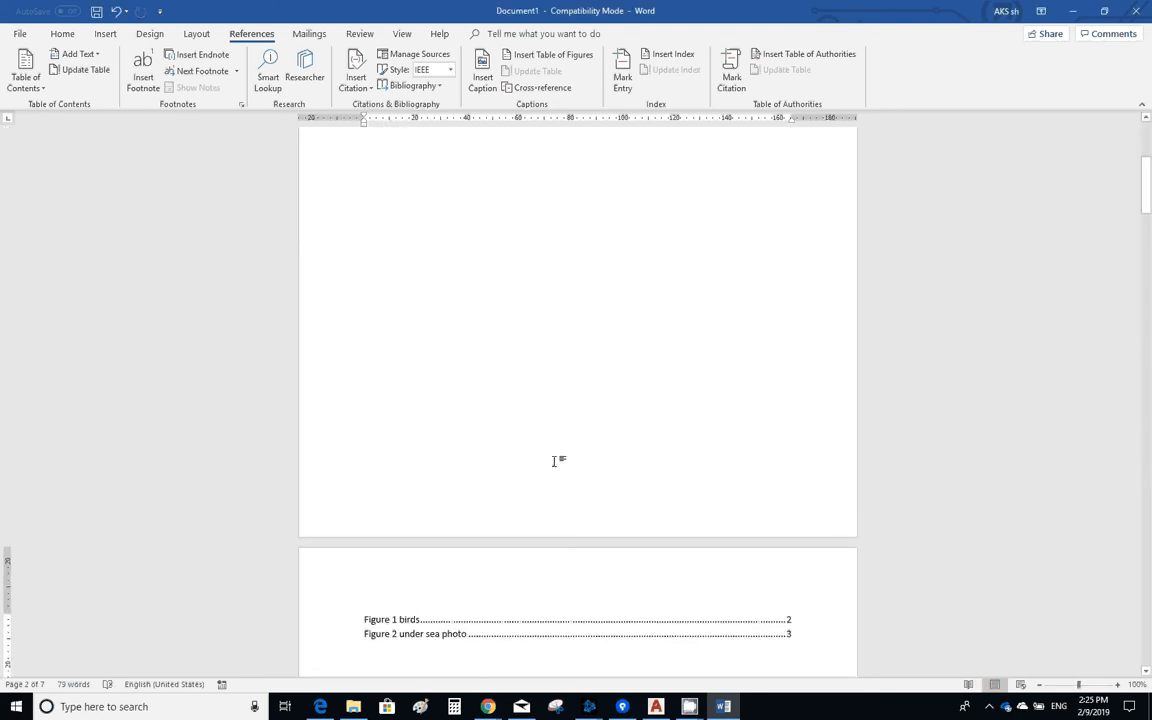
# - Delete the page break above the table of figures to bring it onto the first page under the table of contents
pyautogui.scroll(-2, 555, 462)
pyautogui.scroll(-1, 557, 474)
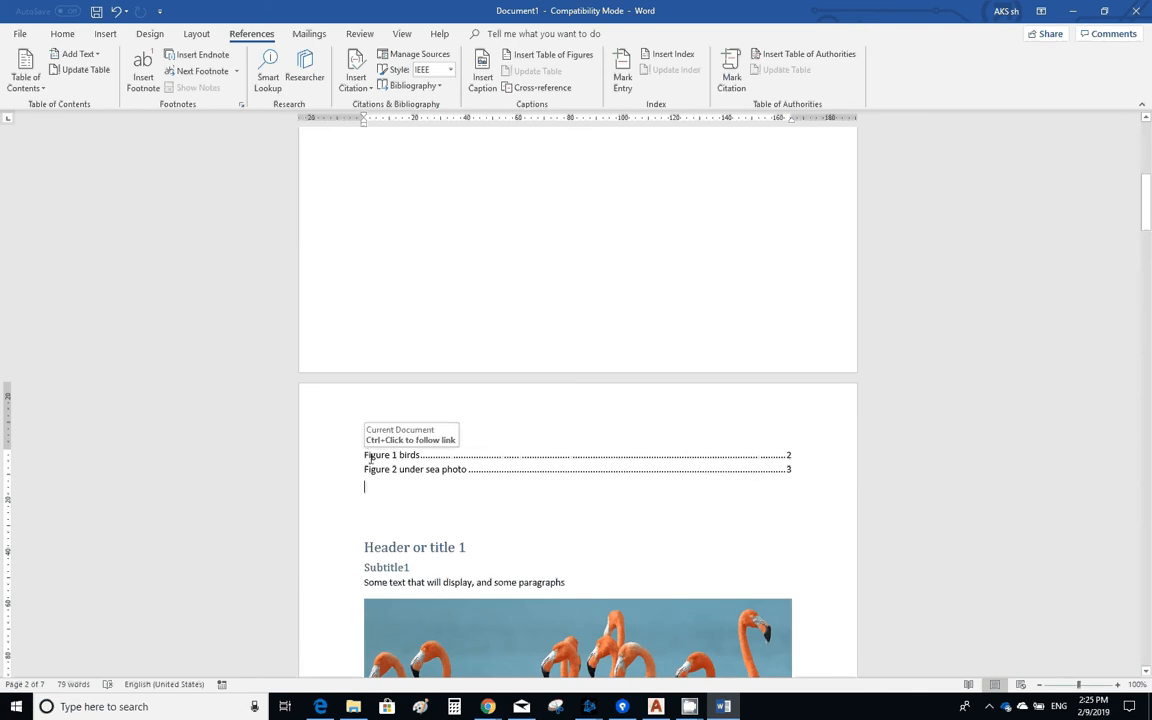
pyautogui.scroll(3, 399, 238)
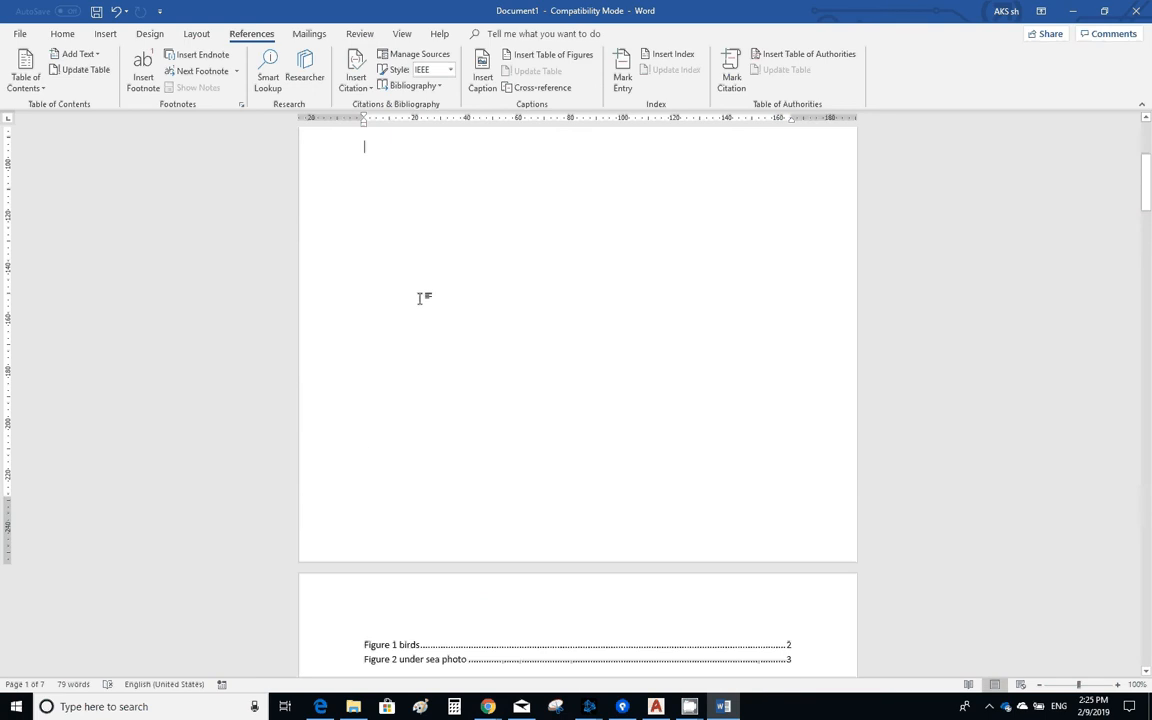
pyautogui.press('Delete')
pyautogui.scroll(3, 421, 303)
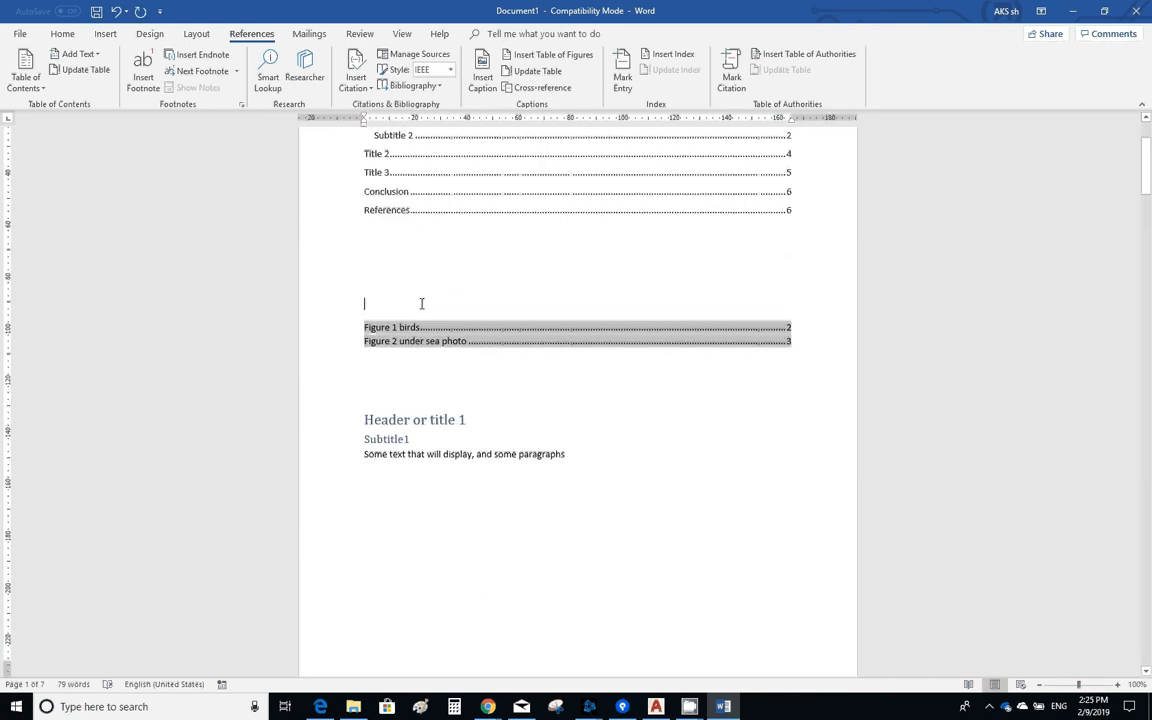
# - Add blank lines between the table of figures and "Header or title 1" to push that heading onto the following page
pyautogui.click(387, 380)
pyautogui.press('Return')
pyautogui.press('Return')
pyautogui.press('Return')
pyautogui.press('Return')
pyautogui.press('Return')
pyautogui.press('Return')
pyautogui.press('Return')
pyautogui.press('Return')
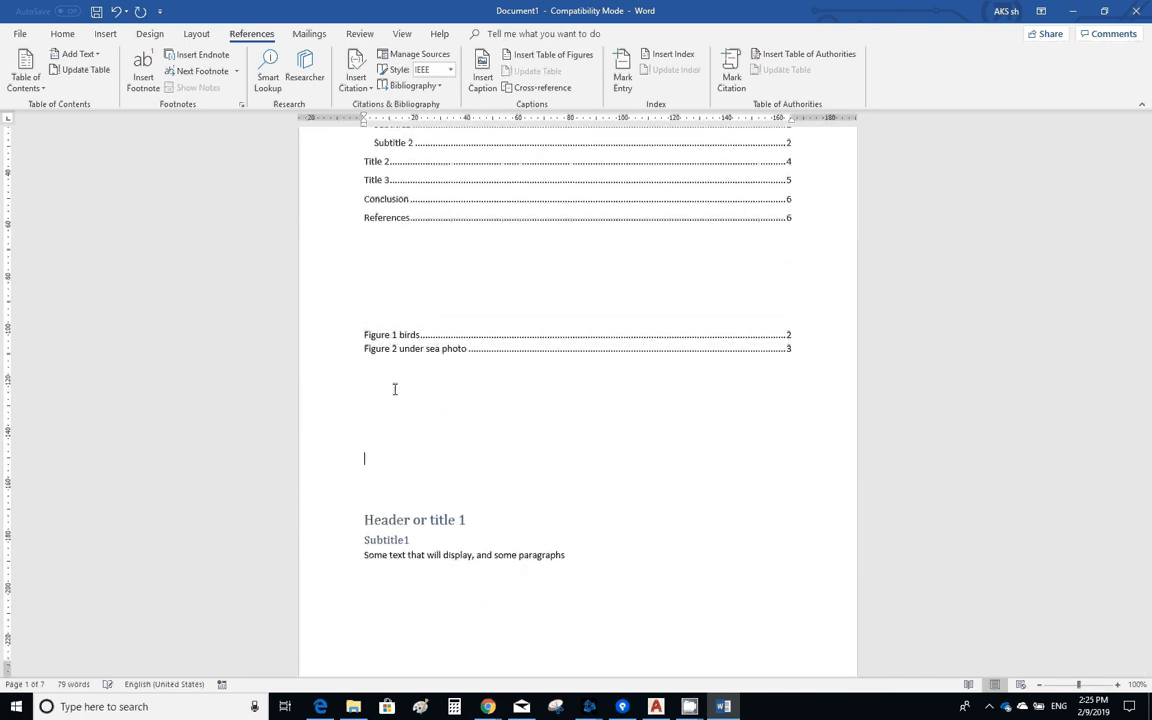
pyautogui.scroll(-1, 432, 380)
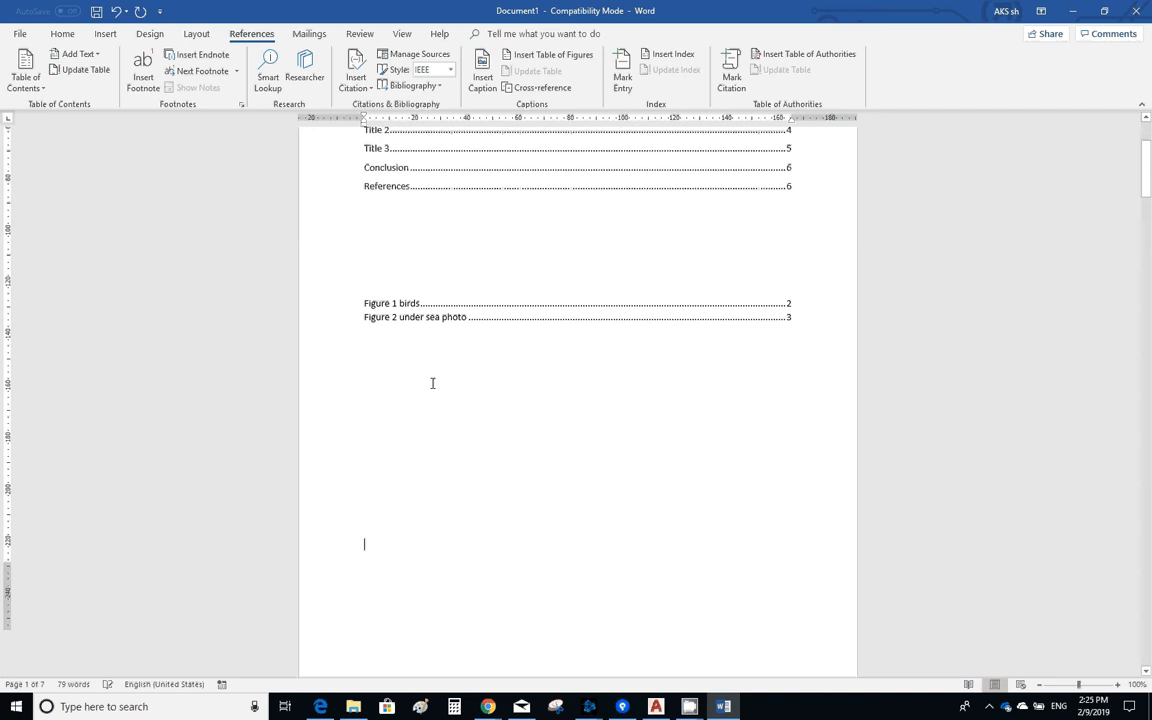
# - Enter the heading "Table of figures" above the list of figures
pyautogui.scroll(3, 440, 377)
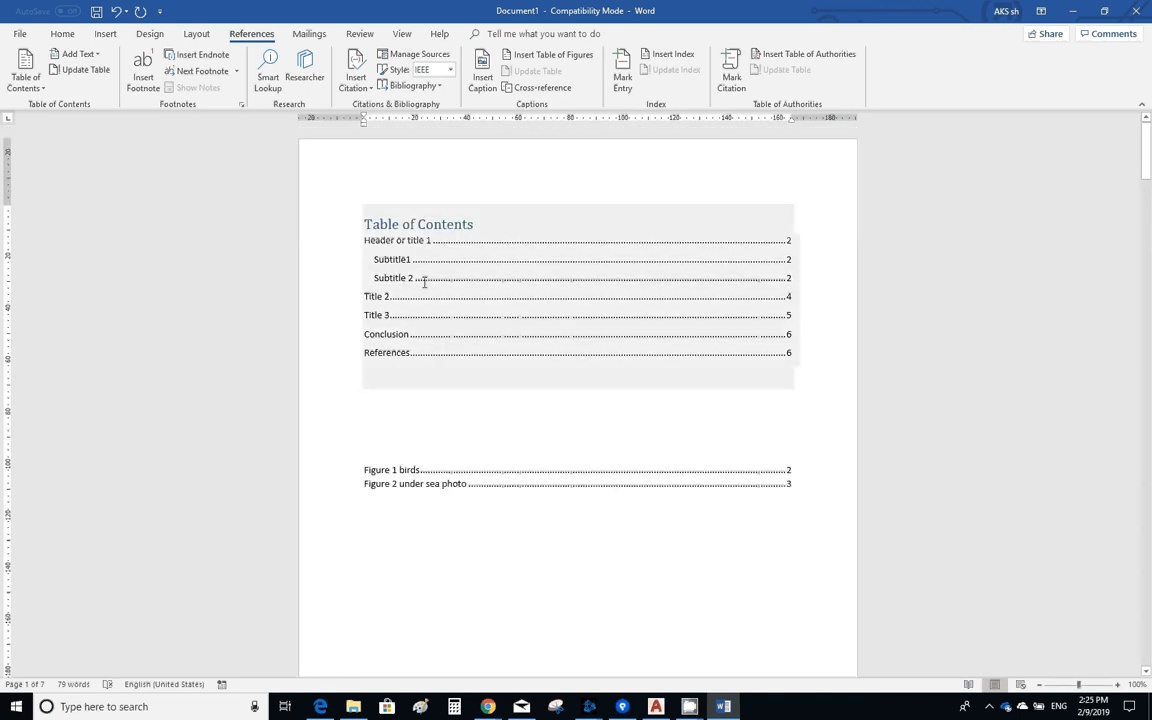
pyautogui.click(389, 441)
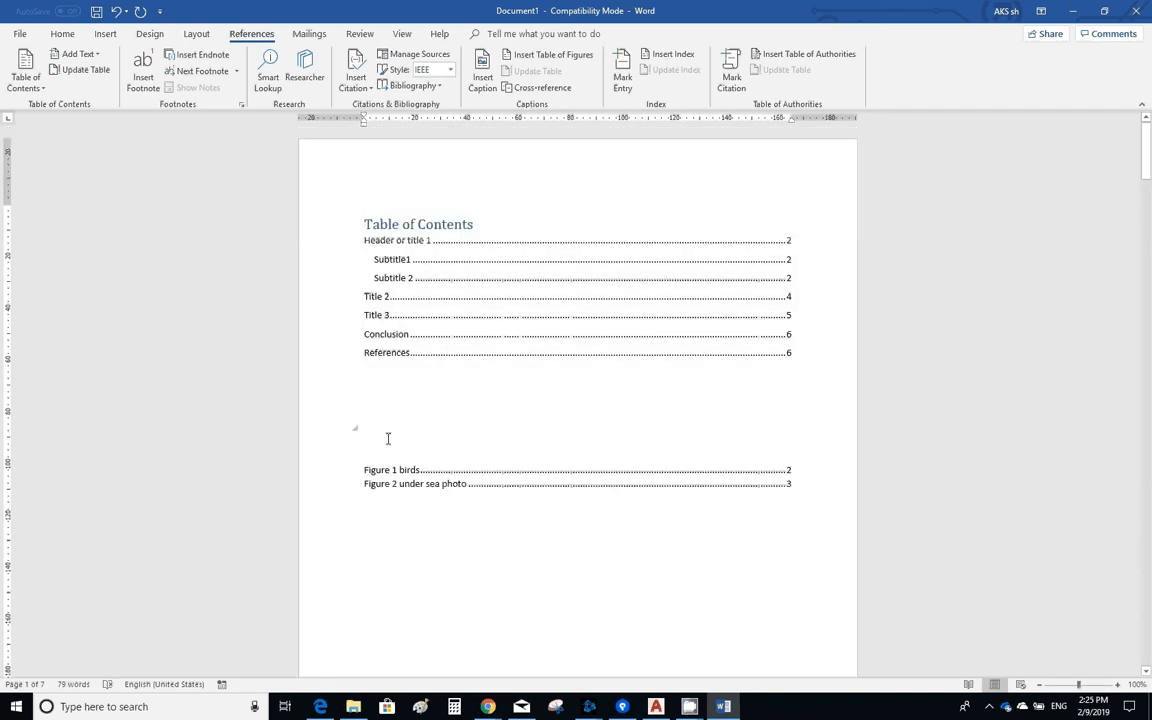
pyautogui.write('table of fig')
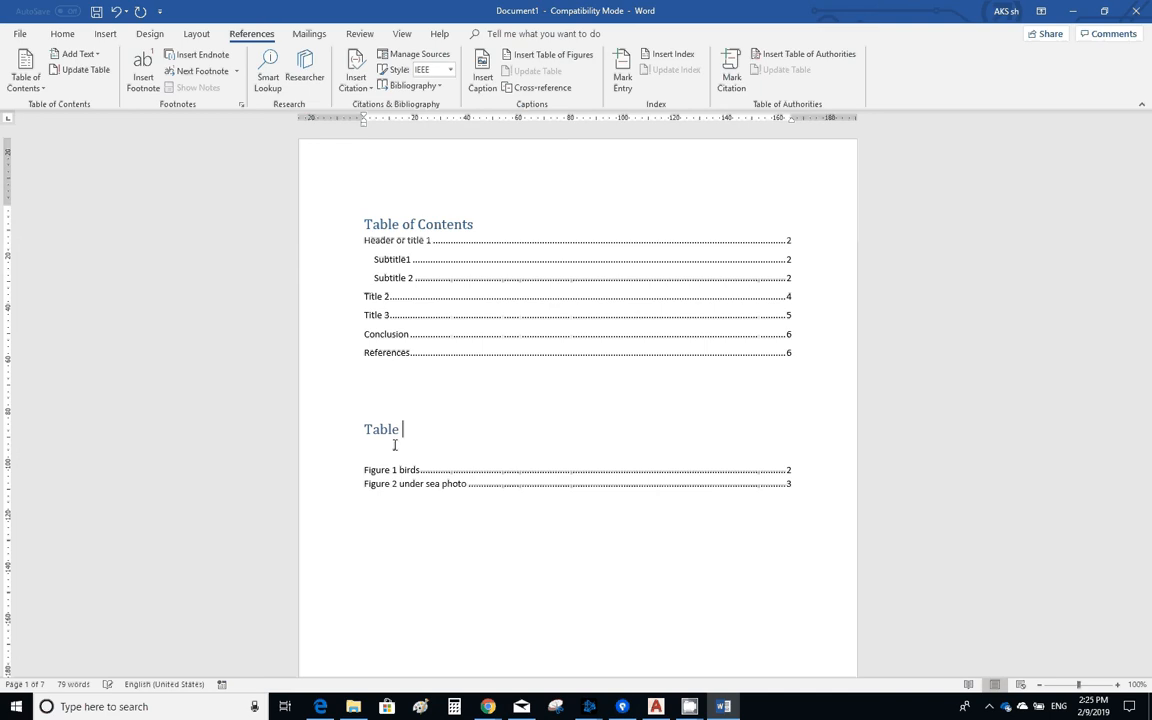
pyautogui.write('ures')
# - Update the entire table of figures, including its entries and page numbers
pyautogui.click(404, 469)
pyautogui.rightClick(383, 470)
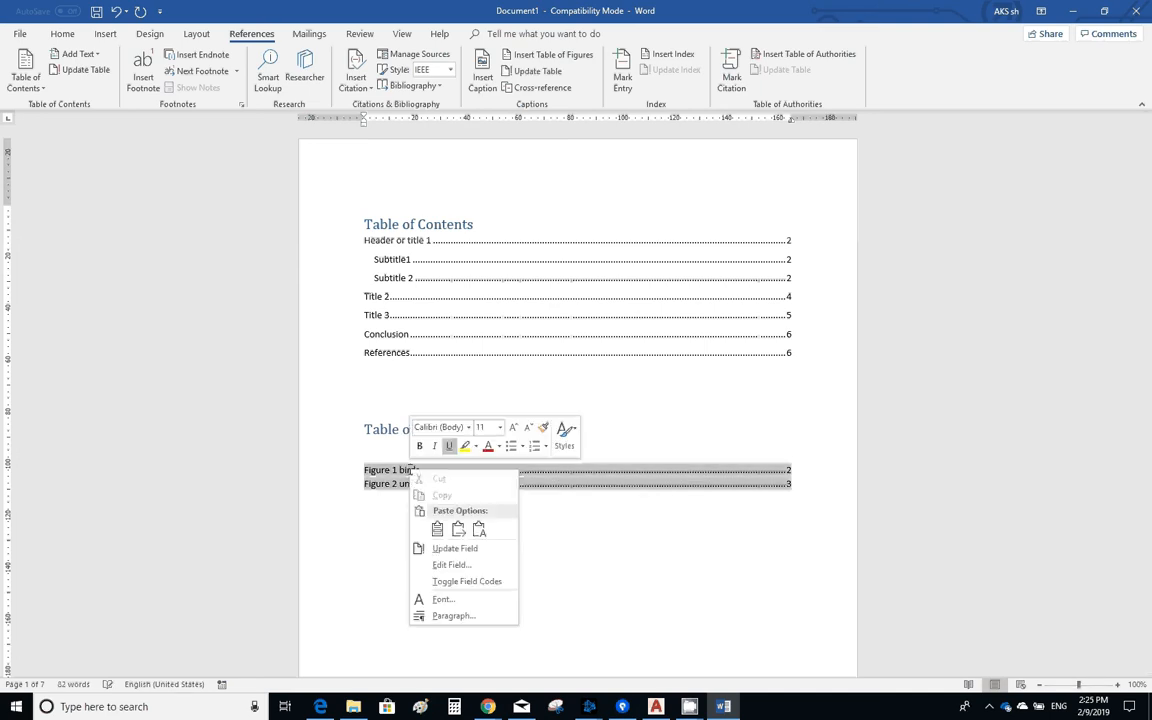
pyautogui.click(483, 530)
pyautogui.click(501, 350)
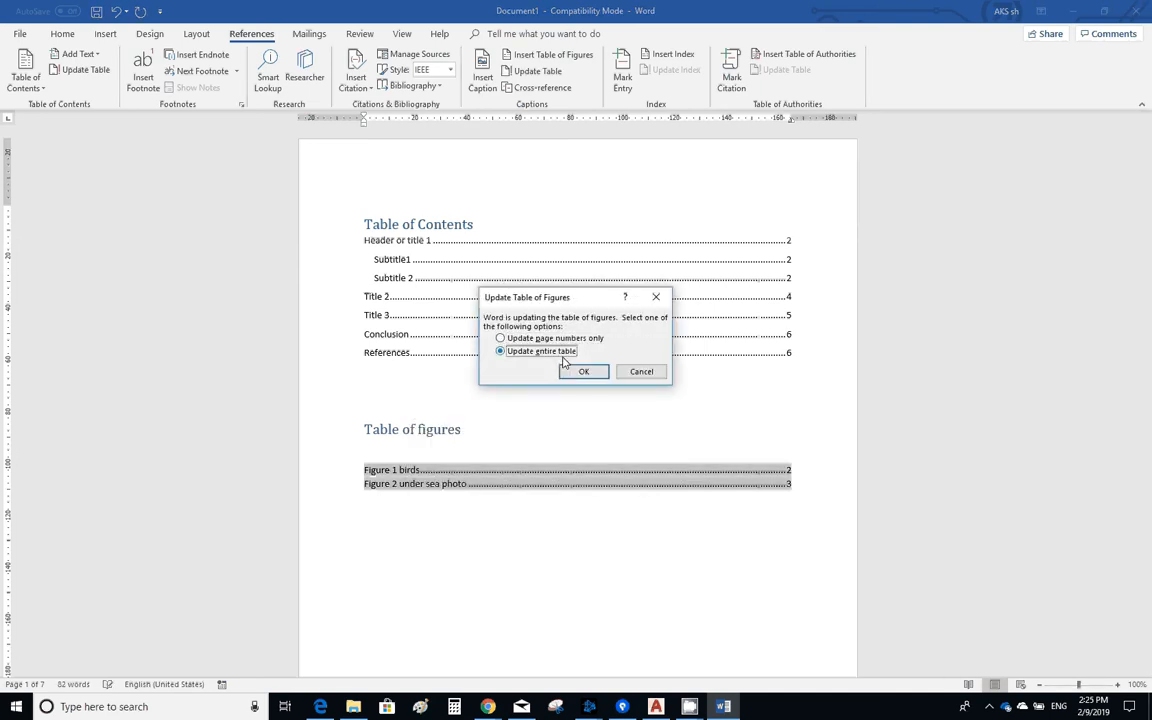
pyautogui.click(577, 371)
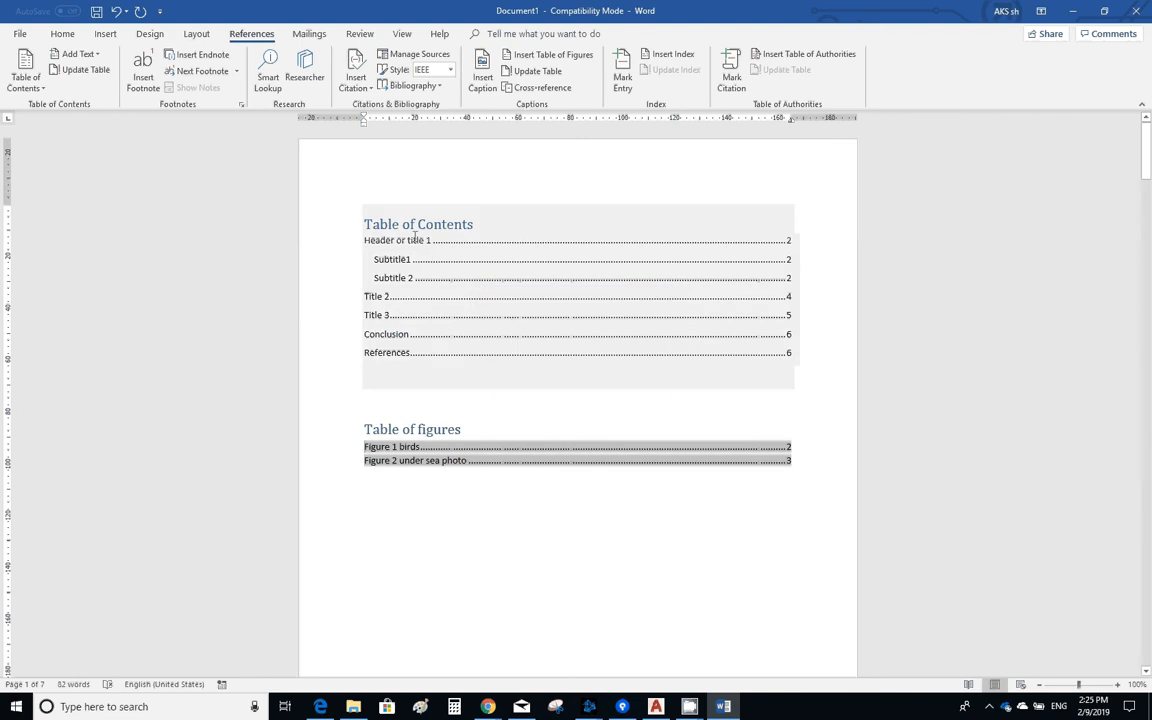
# - Update the entire table of contents to include the "Table of figures" heading
pyautogui.click(512, 321)
pyautogui.click(430, 195)
pyautogui.click(503, 350)
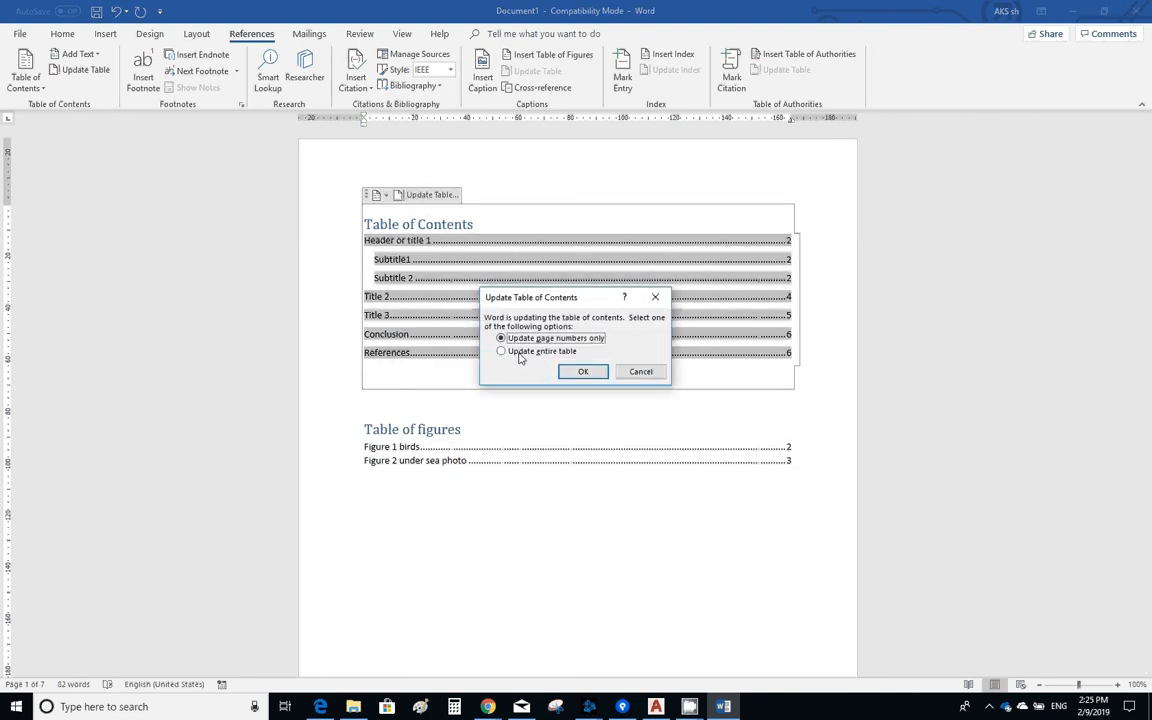
pyautogui.click(577, 371)
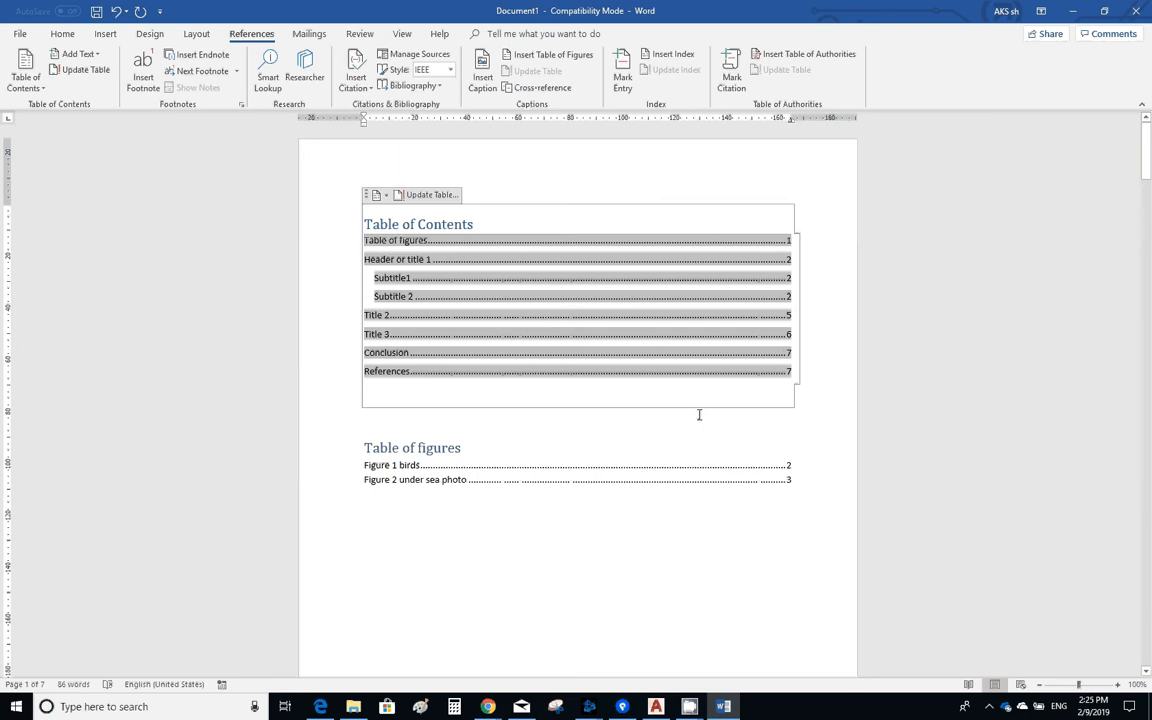
# - Review the entries and page numbers in the table of contents and the table of figures on the first page
pyautogui.scroll(-2, 704, 517)
pyautogui.scroll(-2, 708, 506)
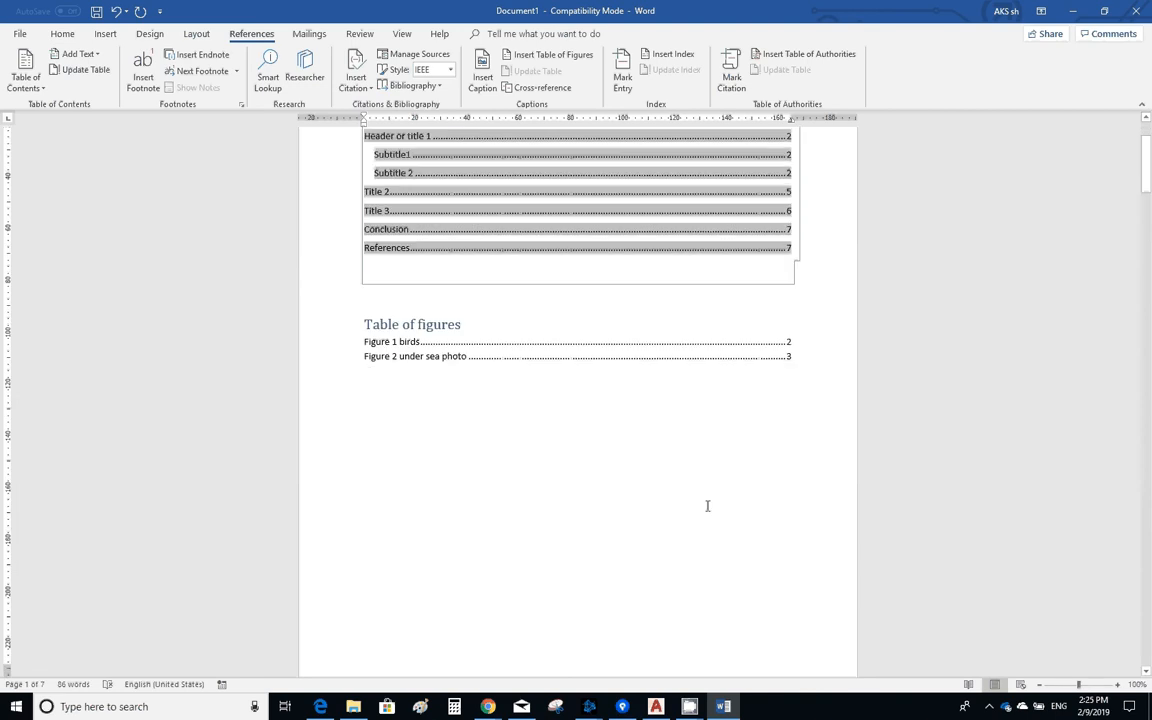
pyautogui.scroll(3, 706, 507)
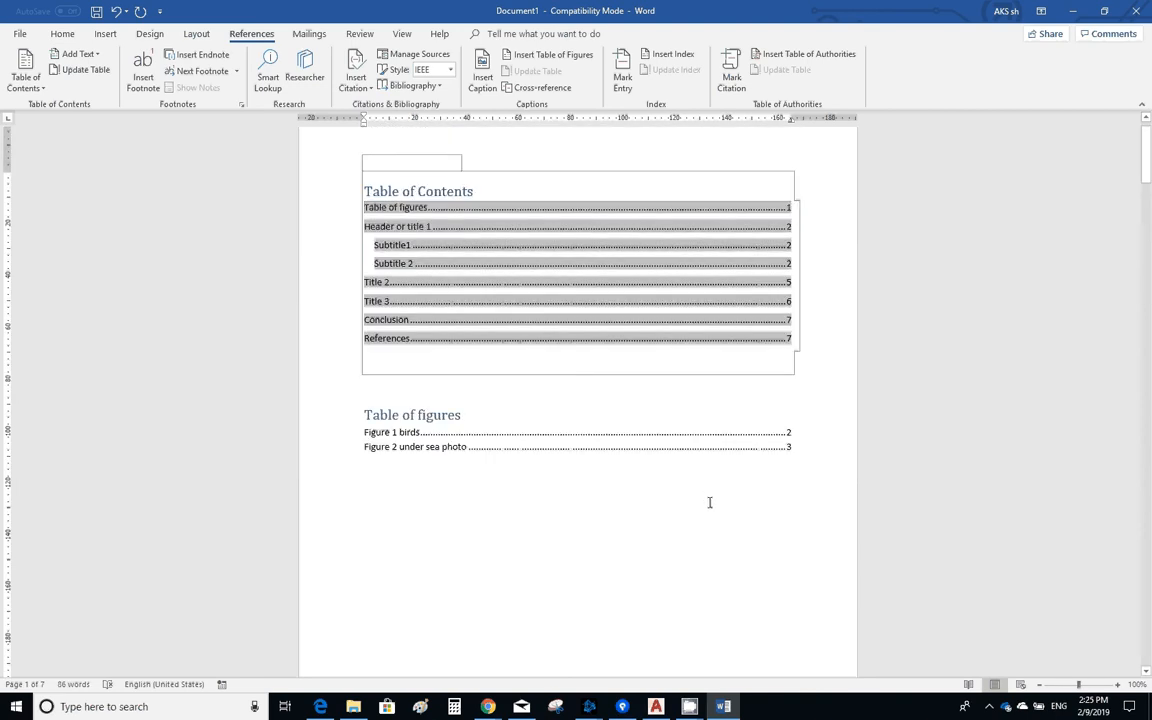
pyautogui.scroll(-2, 708, 507)
pyautogui.scroll(2, 704, 495)
pyautogui.scroll(-3, 680, 500)
pyautogui.scroll(3, 667, 497)
pyautogui.scroll(-2, 684, 579)
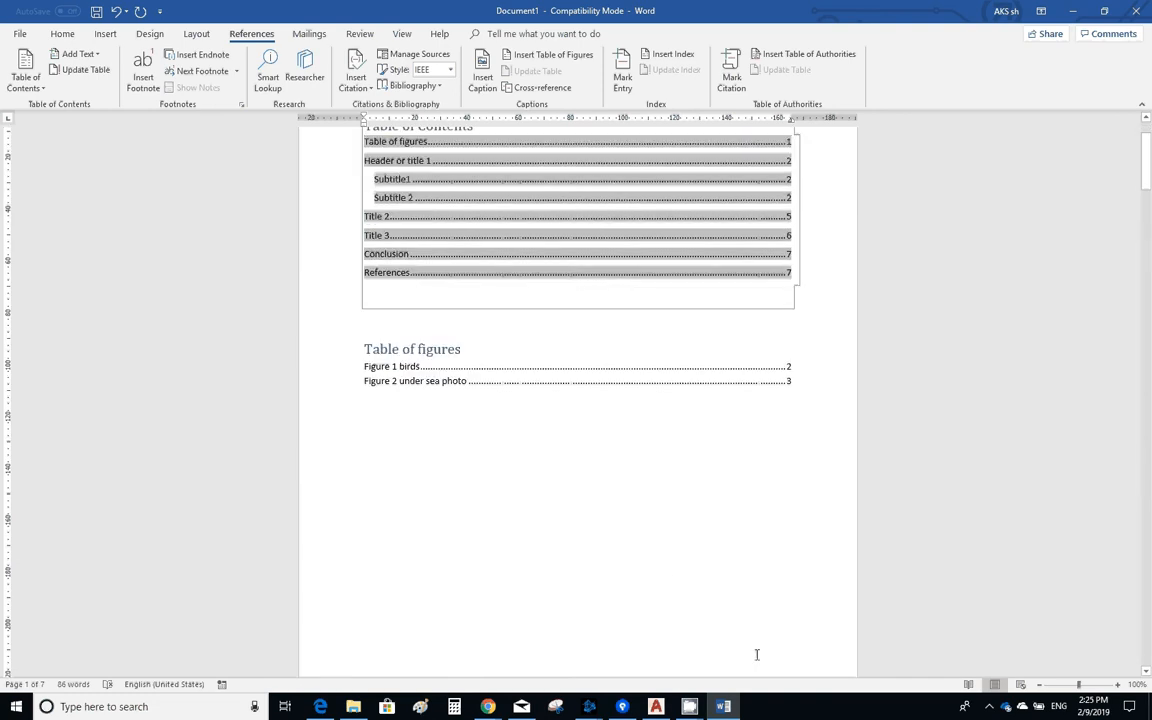
pyautogui.scroll(3, 731, 625)
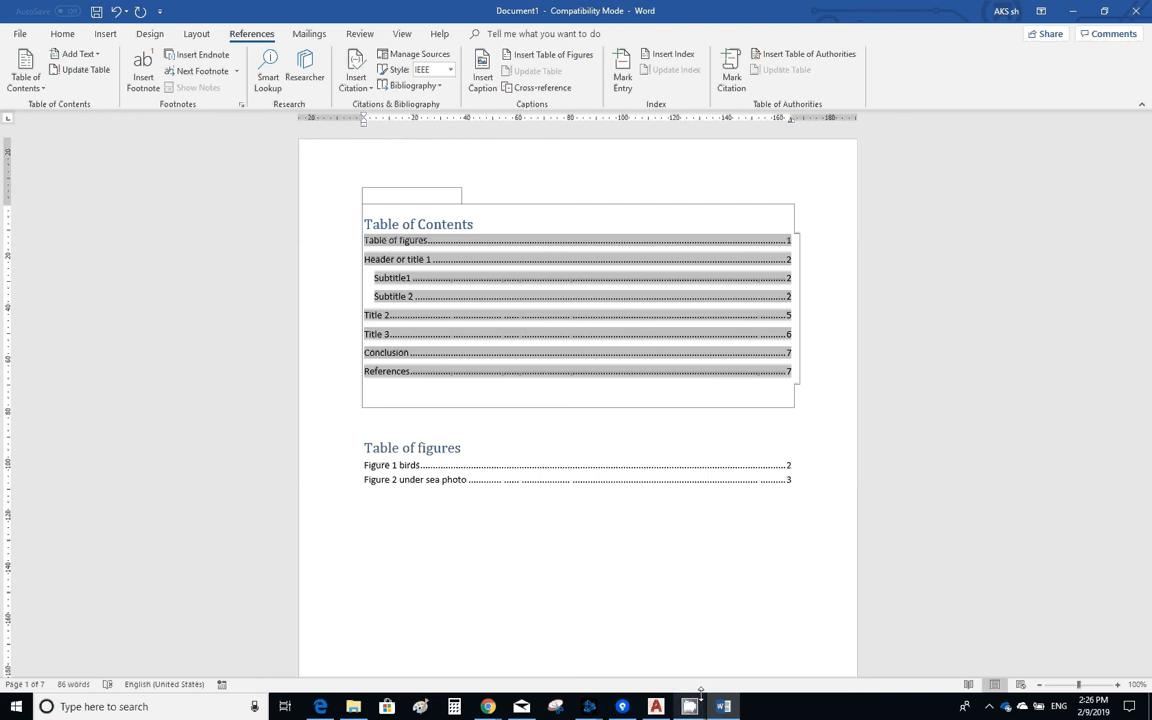